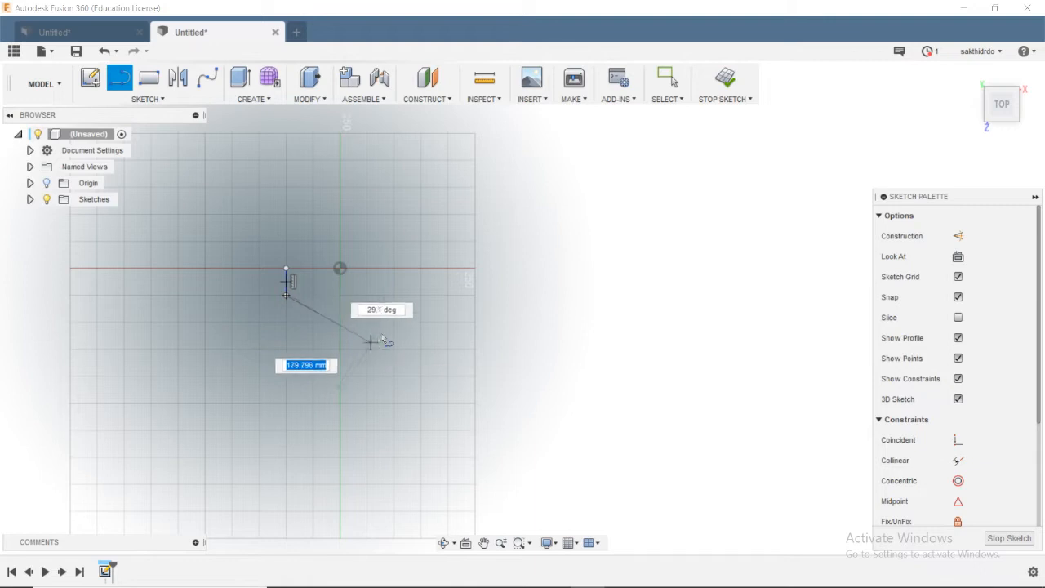
Step: Complete the closed half outline below the red axis with a slanted side, a horizontal edge about 197 mm long and a second slanted side
{"action": "left_click", "coordinate": [409, 341]}
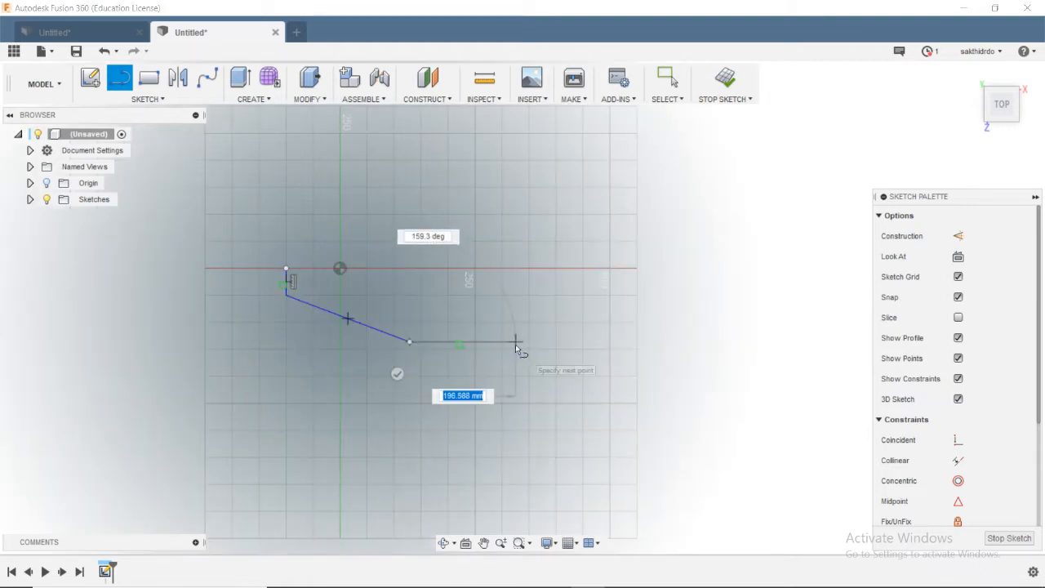
{"action": "left_click", "coordinate": [515, 343]}
{"action": "left_click", "coordinate": [583, 296]}
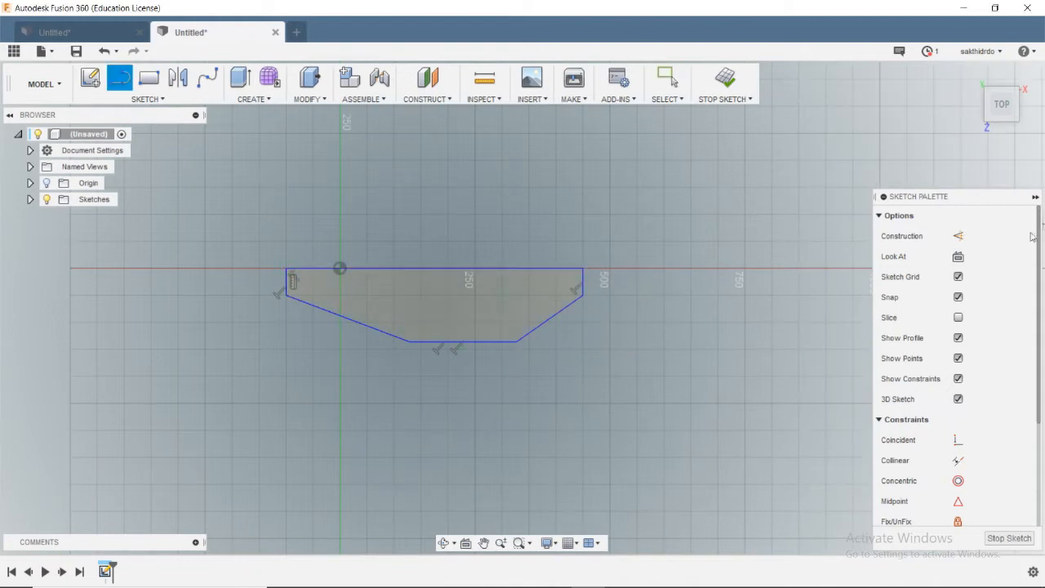
Step: Turn the half outline's line on the red axis into construction geometry and mirror the other outline lines about it
{"action": "left_click", "coordinate": [959, 236]}
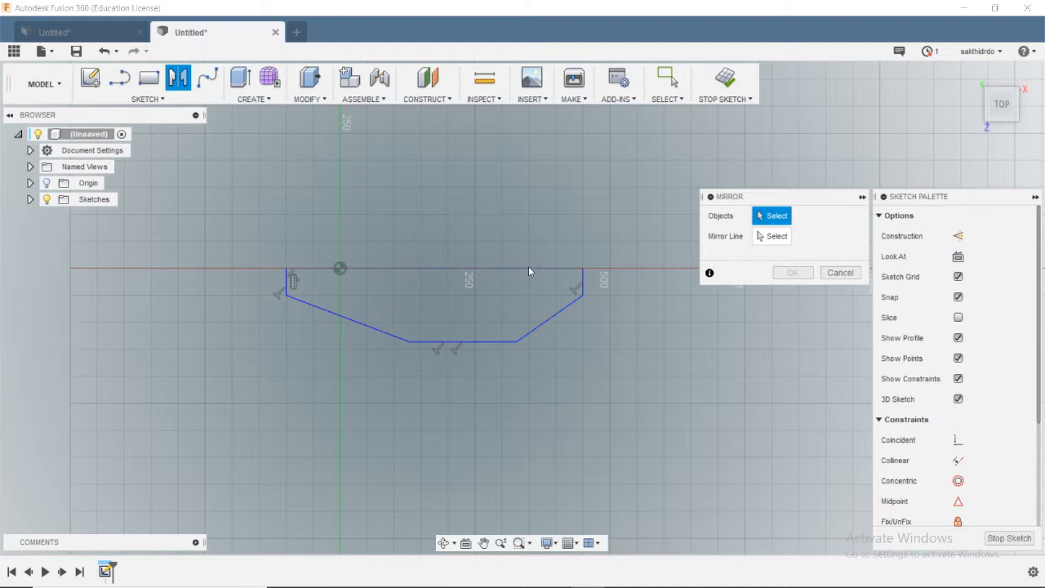
{"action": "left_click", "coordinate": [582, 285]}
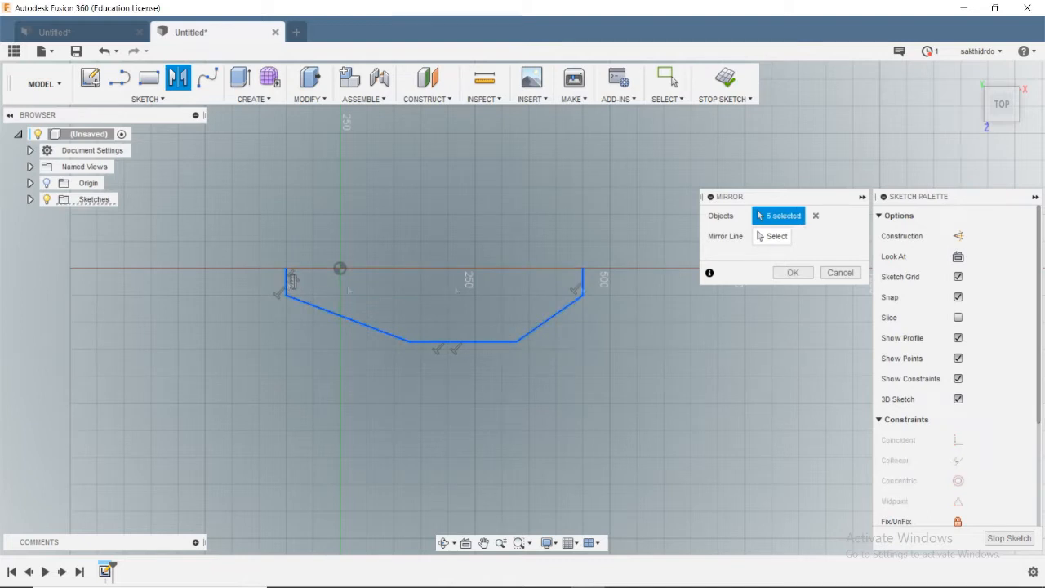
{"action": "left_click", "coordinate": [786, 273]}
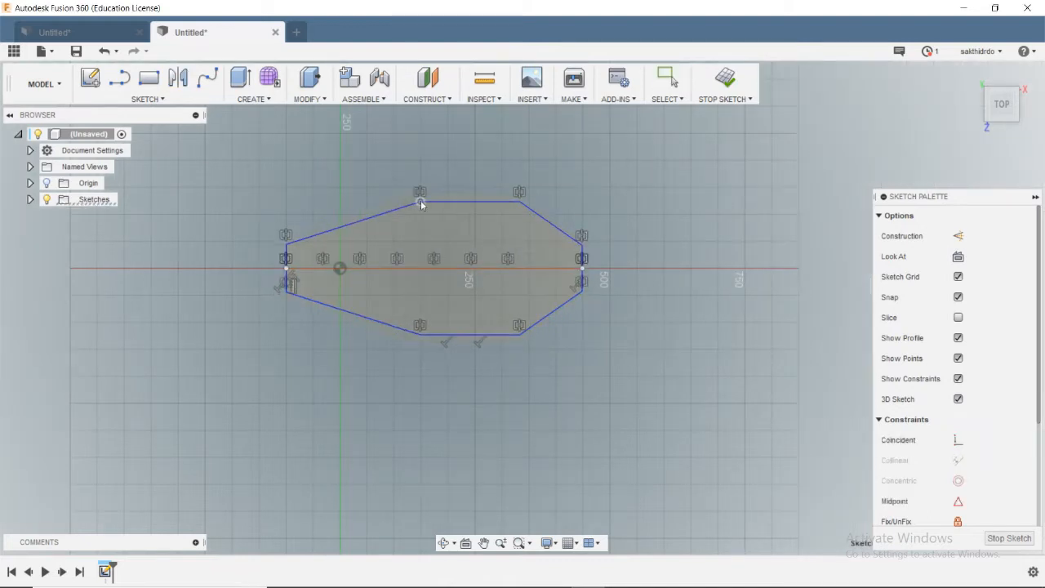
Step: Draw a line about 247 mm long across the base outline's widest part and construct a plane at an angle through it
{"action": "left_click", "coordinate": [520, 203]}
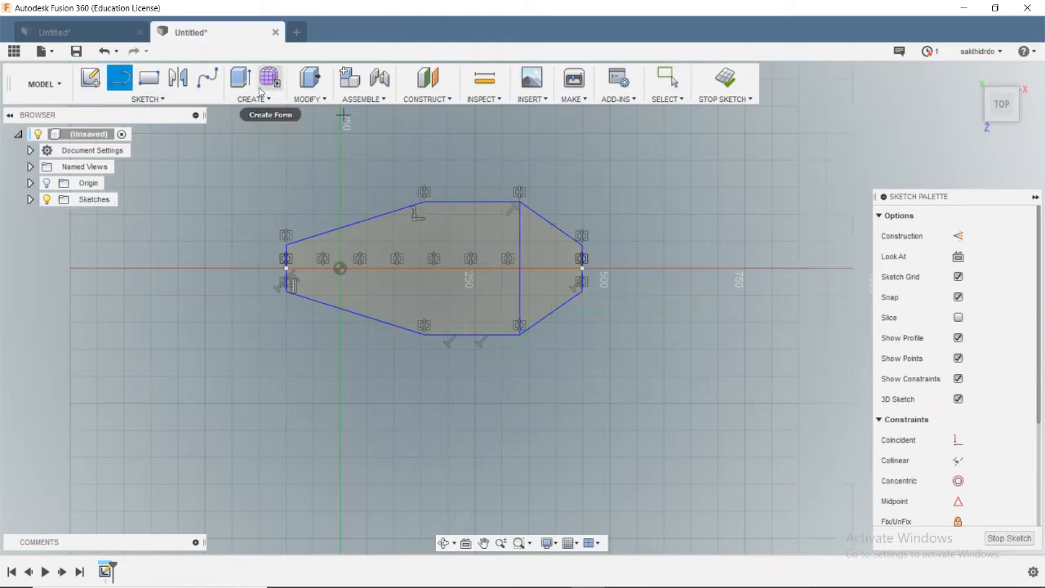
{"action": "left_click", "coordinate": [427, 99]}
{"action": "left_click", "coordinate": [443, 134]}
{"action": "left_click", "coordinate": [520, 243]}
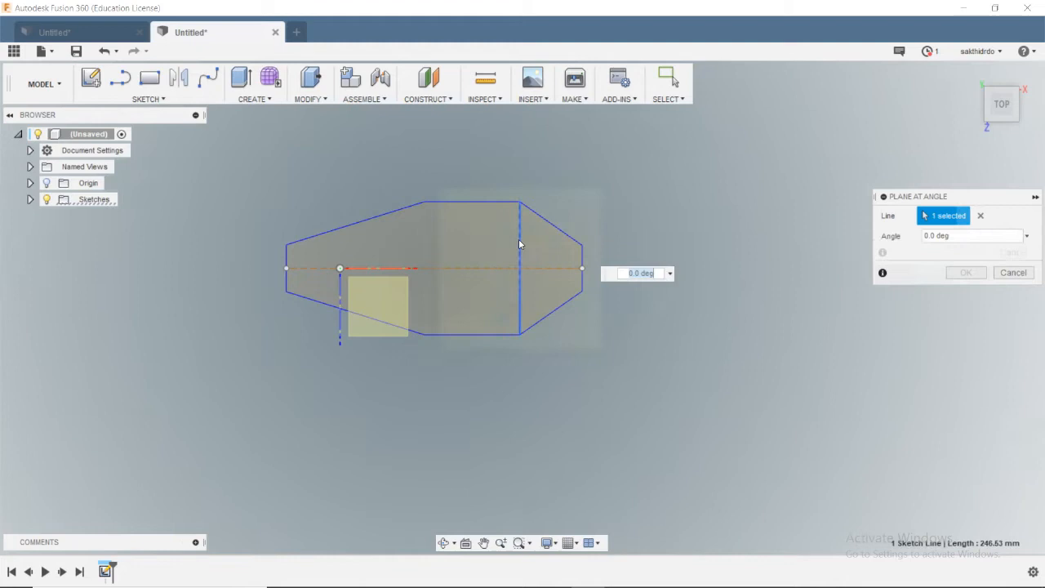
{"action": "key", "text": "Return"}
{"action": "middle_click_drag", "start_coordinate": [674, 272], "coordinate": [541, 271], "text": "shift"}
Step: Sketch two connected slanted lines rising from one end of the cross line on the new plane, and lower their upper points
{"action": "left_click", "coordinate": [90, 78]}
{"action": "left_click", "coordinate": [120, 78]}
{"action": "middle_click_drag", "start_coordinate": [436, 288], "coordinate": [426, 373], "text": "shift"}
{"action": "left_click", "coordinate": [436, 313]}
{"action": "left_click", "coordinate": [420, 249]}
{"action": "left_click", "coordinate": [471, 169]}
{"action": "key", "text": "Escape"}
{"action": "middle_click_drag", "start_coordinate": [532, 175], "coordinate": [434, 163], "text": "shift"}
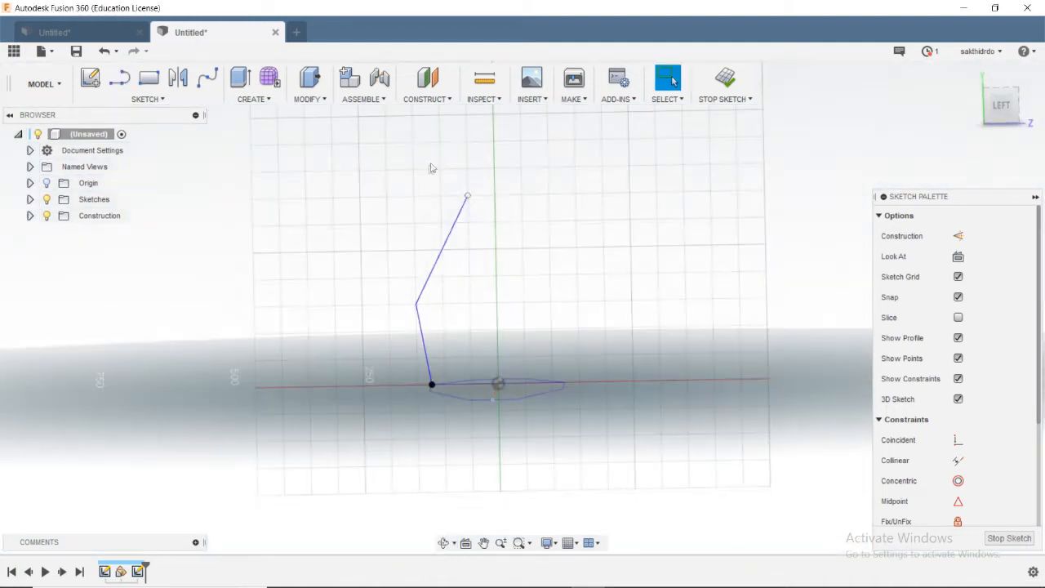
{"action": "left_click_drag", "start_coordinate": [417, 304], "coordinate": [408, 333]}
{"action": "left_click_drag", "start_coordinate": [467, 196], "coordinate": [451, 228]}
Step: Draw a three-point arc from the upper end of the slanted lines to the vertical green axis
{"action": "key", "text": "l"}
{"action": "left_click", "coordinate": [447, 254]}
{"action": "key", "text": "Escape"}
{"action": "left_click", "coordinate": [147, 99]}
{"action": "mouse_move", "coordinate": [168, 178]}
{"action": "left_click", "coordinate": [214, 177]}
{"action": "left_click", "coordinate": [447, 253]}
{"action": "left_click", "coordinate": [495, 221]}
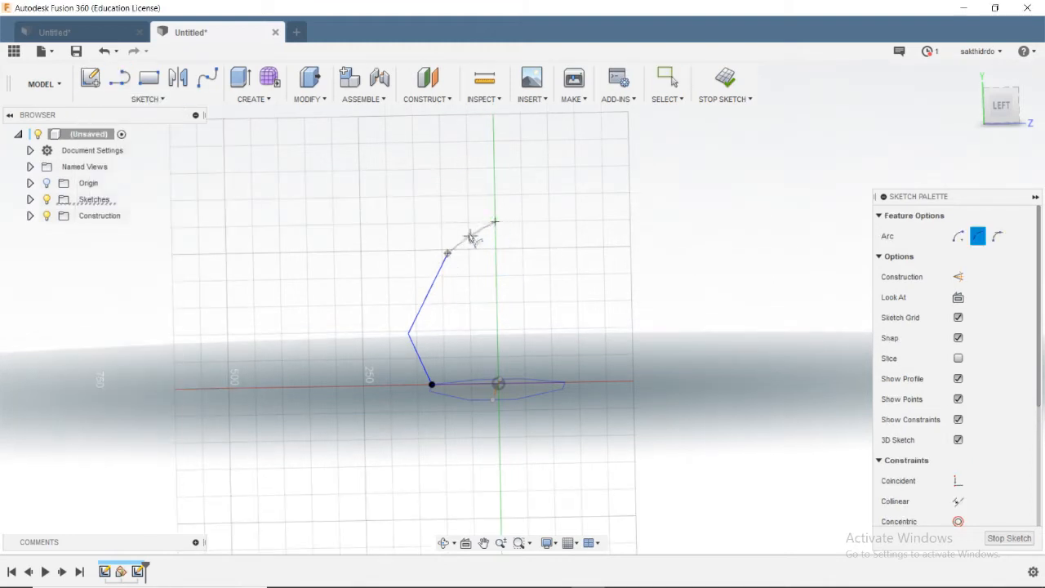
{"action": "left_click", "coordinate": [474, 227]}
{"action": "scroll", "coordinate": [474, 227], "scroll_direction": "down", "scroll_amount": 1}
{"action": "middle_click_drag", "start_coordinate": [474, 237], "coordinate": [527, 266], "text": "shift"}
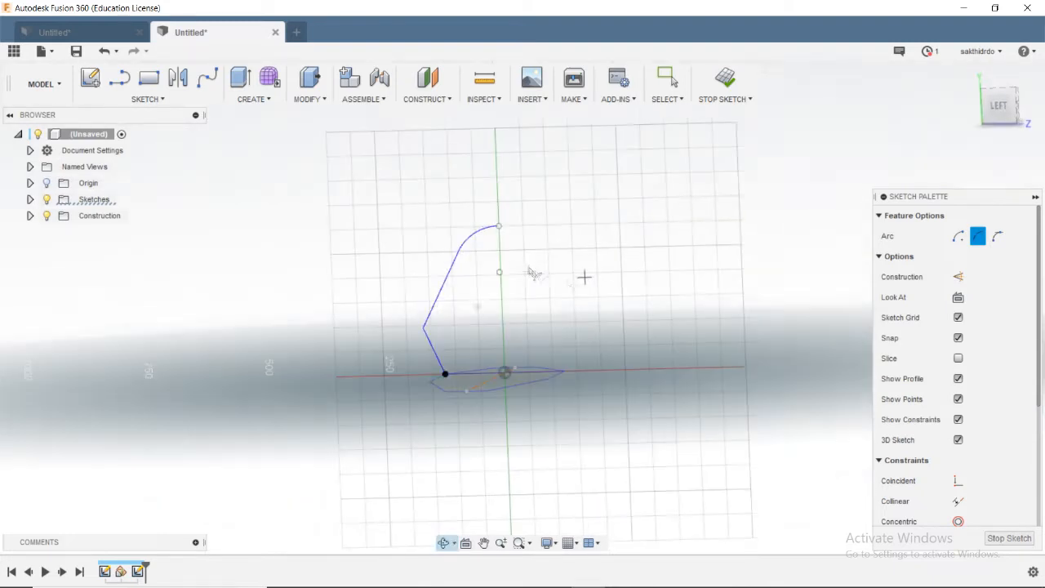
Step: Draw a vertical line from the arc's end down to the sketch origin and make it a construction line
{"action": "key", "text": "l"}
{"action": "left_click", "coordinate": [498, 225]}
{"action": "left_click", "coordinate": [504, 372]}
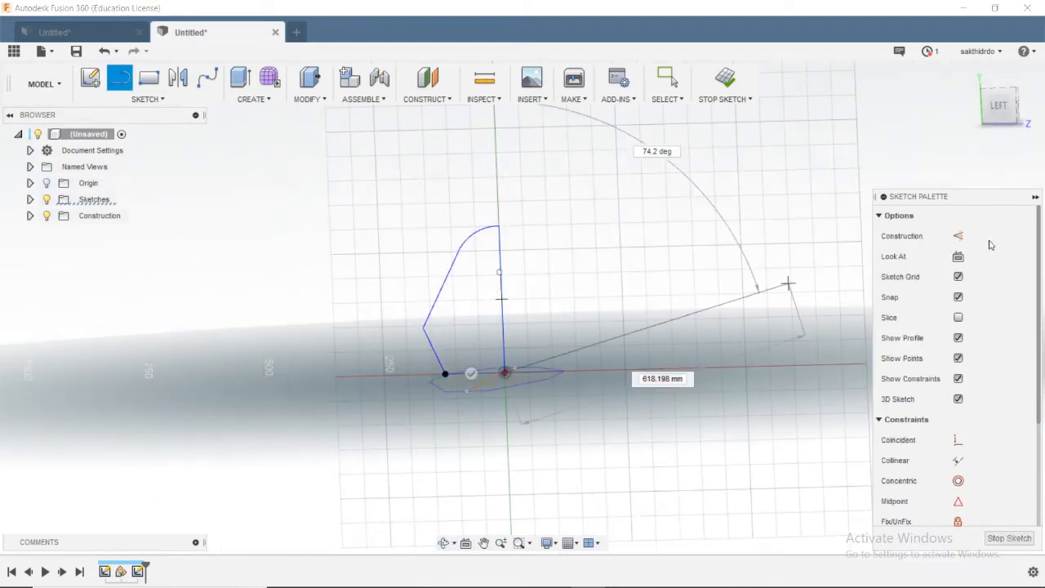
{"action": "left_click", "coordinate": [668, 78]}
{"action": "left_click", "coordinate": [959, 236]}
Step: Mirror the arc and the two slanted lines about the vertical construction line to complete the upright profile
{"action": "left_click", "coordinate": [178, 77]}
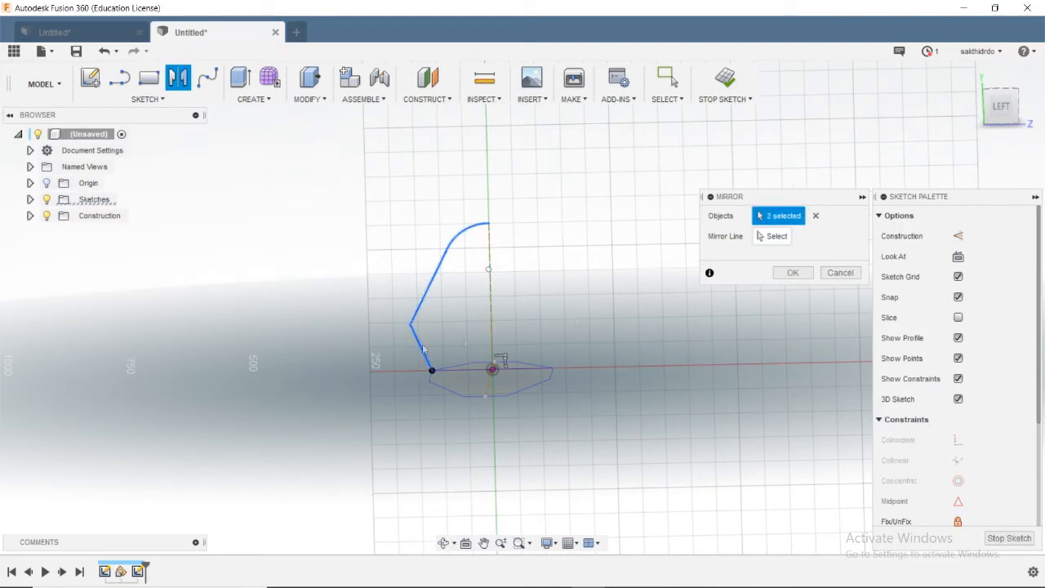
{"action": "left_click", "coordinate": [792, 274]}
{"action": "middle_click_drag", "start_coordinate": [601, 204], "coordinate": [581, 229], "text": "shift"}
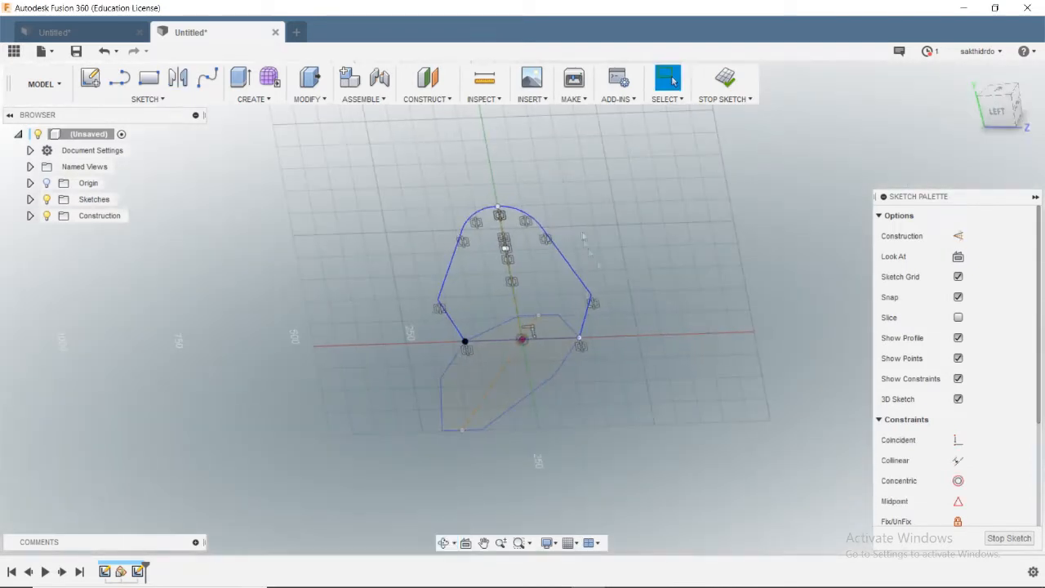
{"action": "middle_click_drag", "start_coordinate": [578, 170], "coordinate": [588, 127], "text": "shift"}
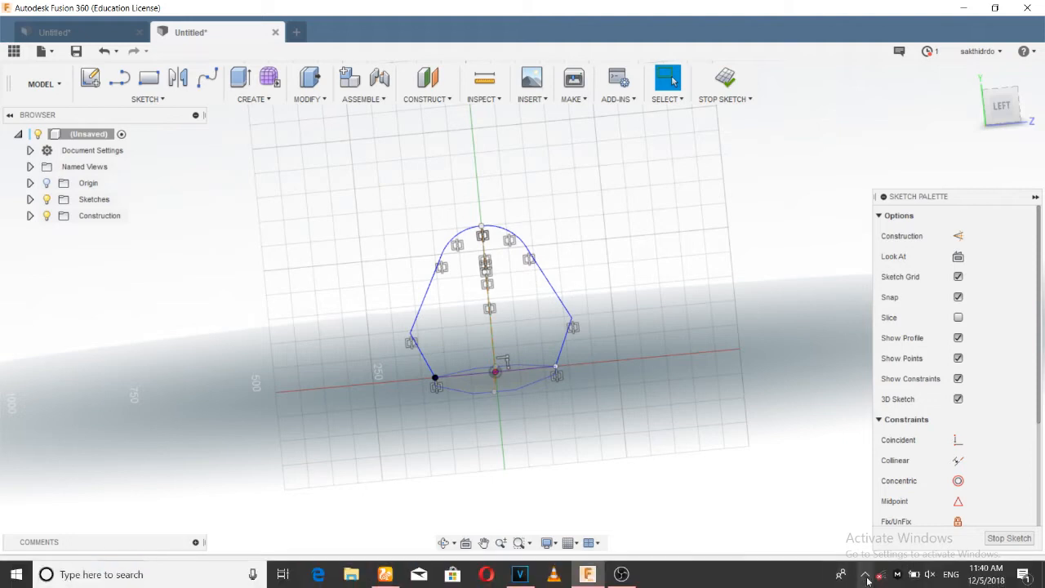
{"action": "left_click", "coordinate": [620, 340]}
{"action": "type", "text": "100"}
{"action": "key", "text": "Return"}
Step: Construct a plane at an angle through the short end edge of the base farthest from the upright profile
{"action": "middle_click_drag", "start_coordinate": [660, 396], "coordinate": [700, 317], "text": "shift"}
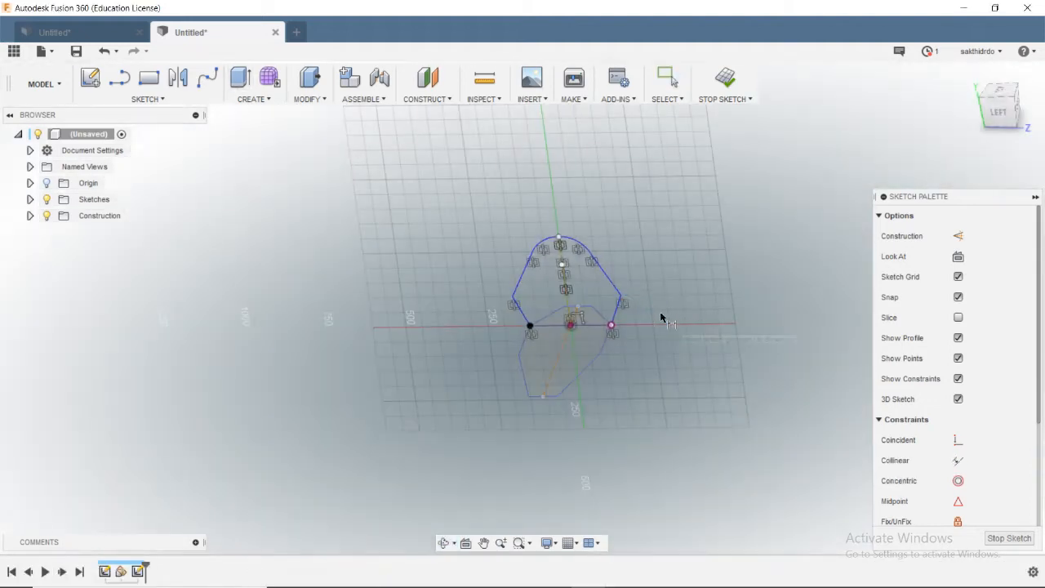
{"action": "left_click", "coordinate": [427, 99]}
{"action": "left_click", "coordinate": [445, 66]}
{"action": "left_click", "coordinate": [551, 398]}
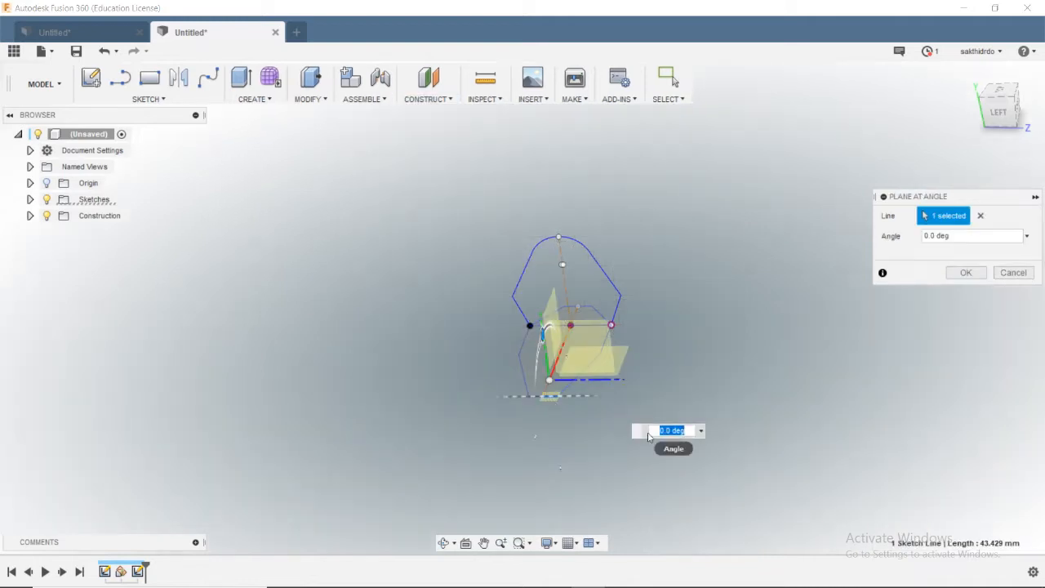
{"action": "key", "text": "Return"}
Step: Sketch a three-sided upright rectangle on the end plane, standing on the base's short end edge
{"action": "right_click", "coordinate": [511, 385]}
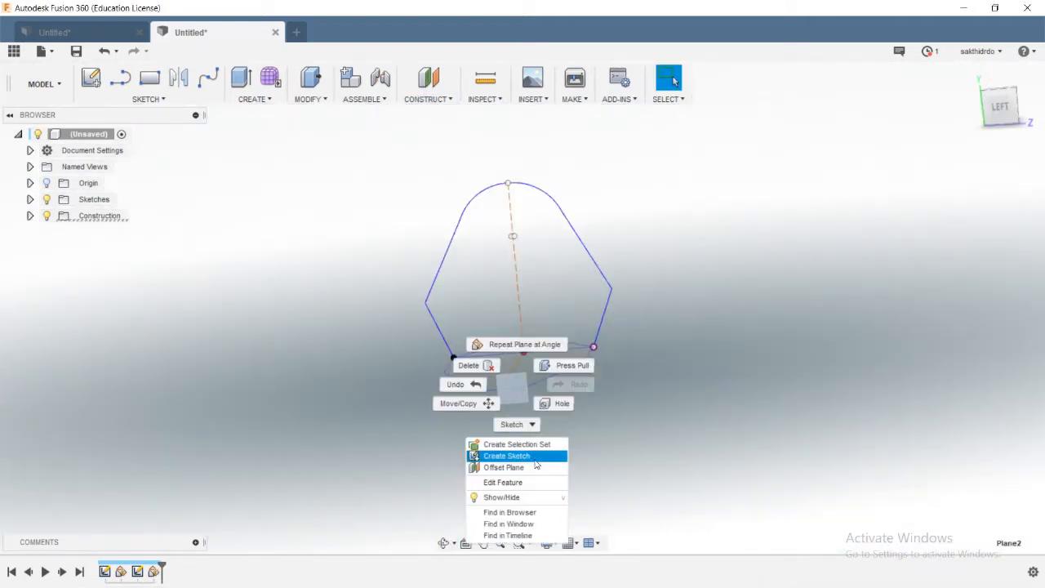
{"action": "left_click", "coordinate": [536, 464]}
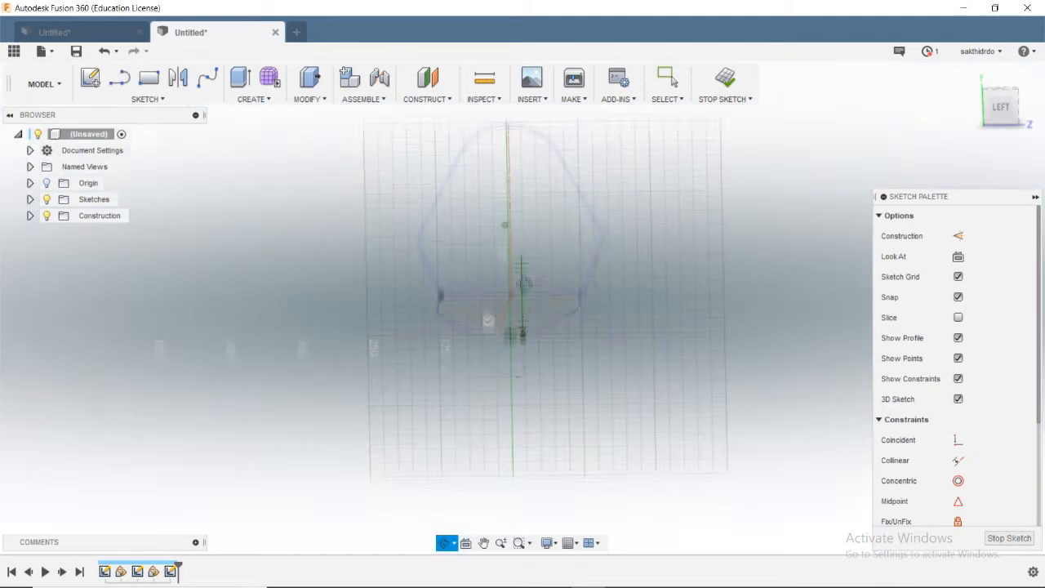
{"action": "key", "text": "l"}
{"action": "left_click", "coordinate": [523, 325]}
{"action": "left_click", "coordinate": [521, 255]}
{"action": "left_click", "coordinate": [472, 254]}
{"action": "left_click", "coordinate": [473, 325]}
Step: Shorten the end rectangle by drawing a horizontal line about 87 mm long across it and trimming the lines above
{"action": "middle_click_drag", "start_coordinate": [473, 326], "coordinate": [424, 279], "text": "shift"}
{"action": "scroll", "coordinate": [534, 299], "scroll_direction": "up", "scroll_amount": 2}
{"action": "middle_click_drag", "start_coordinate": [563, 285], "coordinate": [597, 232], "text": "shift"}
{"action": "left_click", "coordinate": [120, 79]}
{"action": "left_click", "coordinate": [479, 248]}
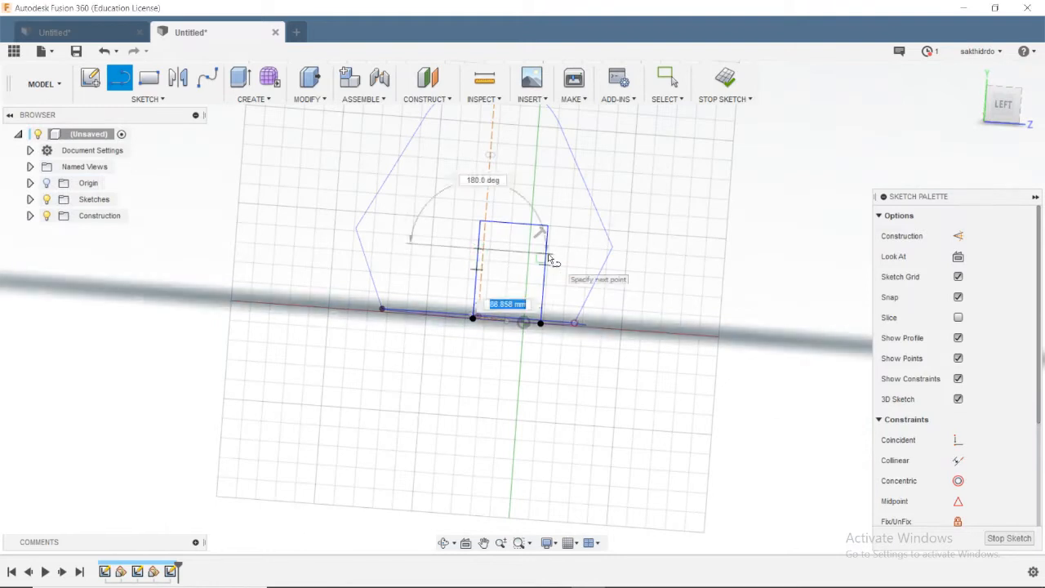
{"action": "left_click", "coordinate": [549, 254]}
{"action": "middle_click_drag", "start_coordinate": [588, 288], "coordinate": [560, 299], "text": "shift"}
{"action": "key", "text": "t"}
{"action": "left_click", "coordinate": [482, 229]}
{"action": "left_click", "coordinate": [458, 243]}
{"action": "left_click", "coordinate": [525, 245]}
{"action": "left_click", "coordinate": [1004, 105]}
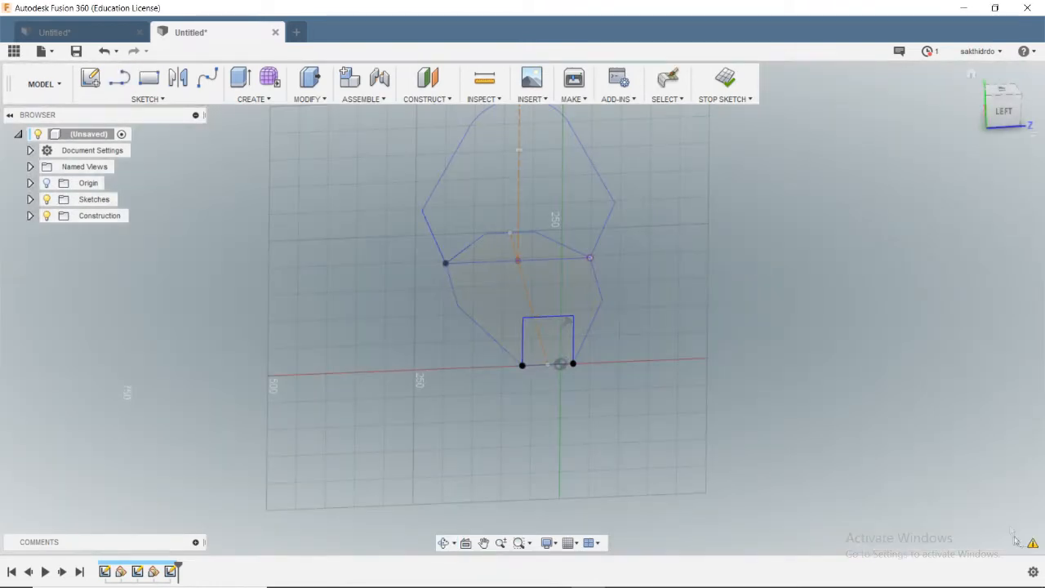
Step: Edit the upright profile's sketch and connect its two widest corners with a horizontal line
{"action": "right_click", "coordinate": [593, 189]}
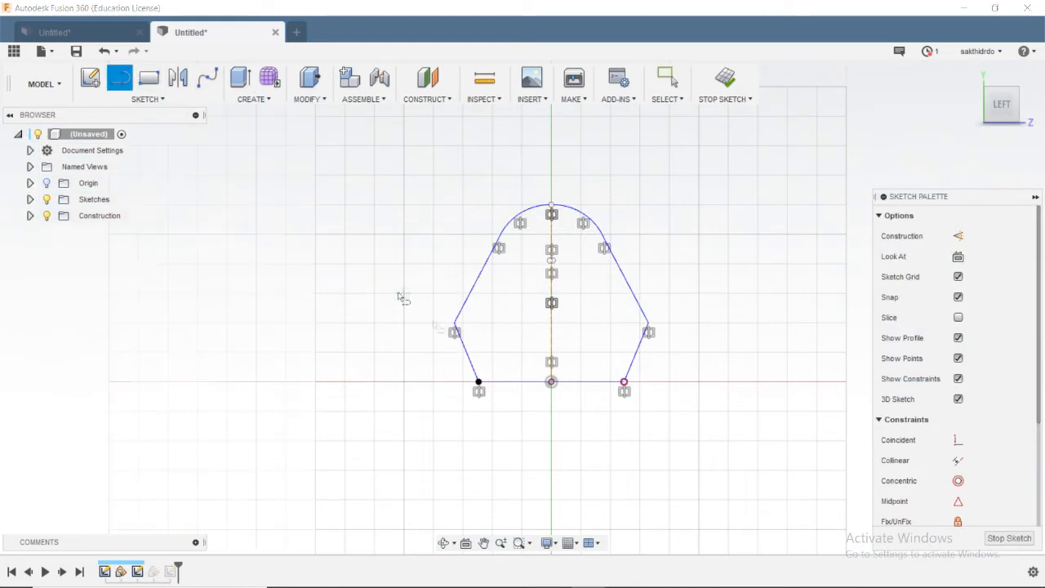
{"action": "left_click", "coordinate": [455, 322]}
{"action": "left_click", "coordinate": [648, 323]}
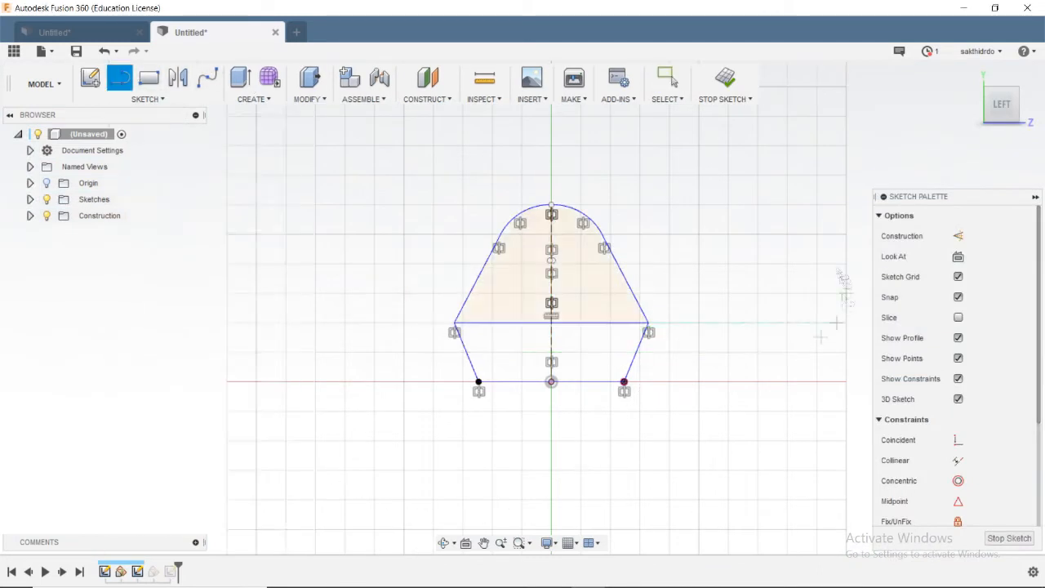
{"action": "left_click", "coordinate": [1009, 539]}
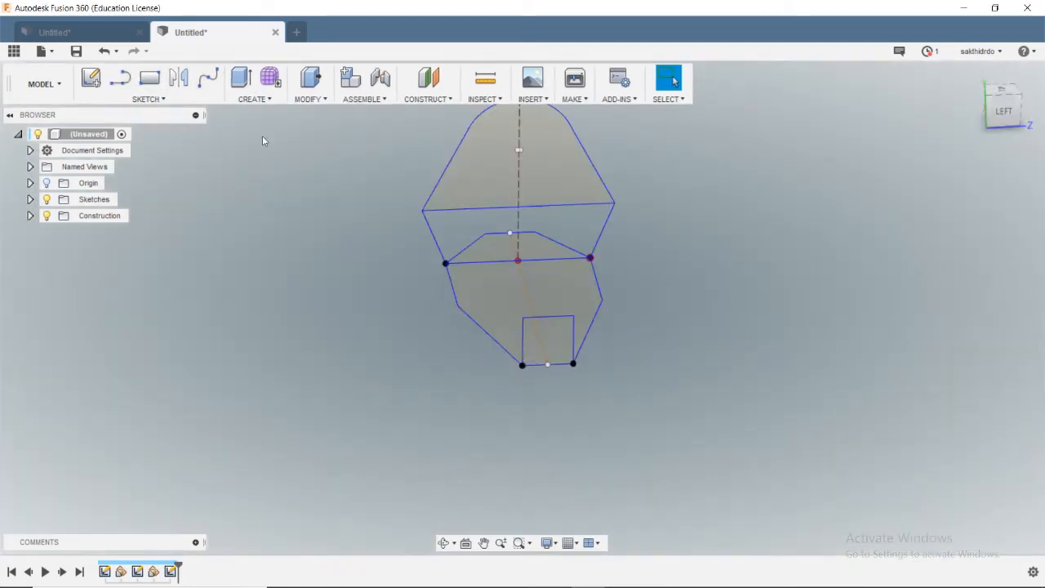
Step: Construct a plane through two edges: the end rectangle's upper edge and the upright profile's wide horizontal line
{"action": "left_click", "coordinate": [428, 99]}
{"action": "left_click", "coordinate": [477, 178]}
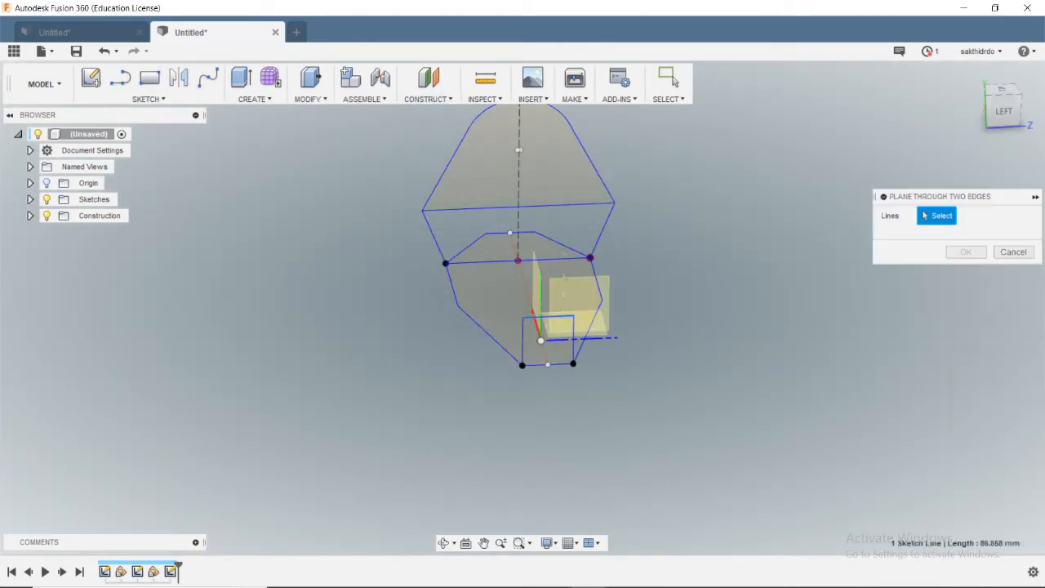
{"action": "left_click", "coordinate": [570, 204]}
{"action": "key", "text": "Return"}
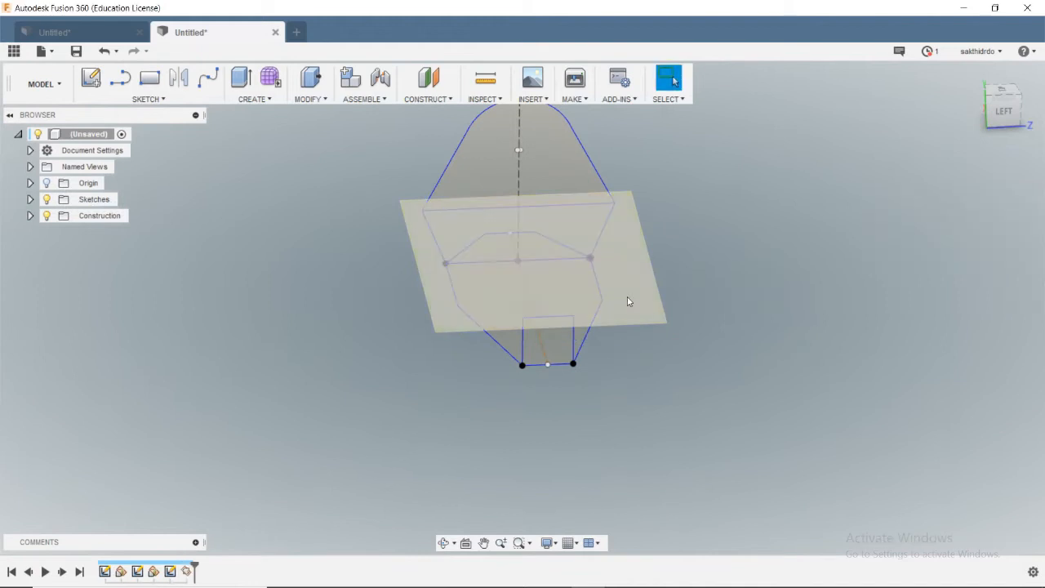
Step: Start a sketch on the slanted plane and join one upper rectangle corner to the upright profile's matching wide corner with a spline
{"action": "right_click", "coordinate": [635, 297]}
{"action": "left_click", "coordinate": [643, 369]}
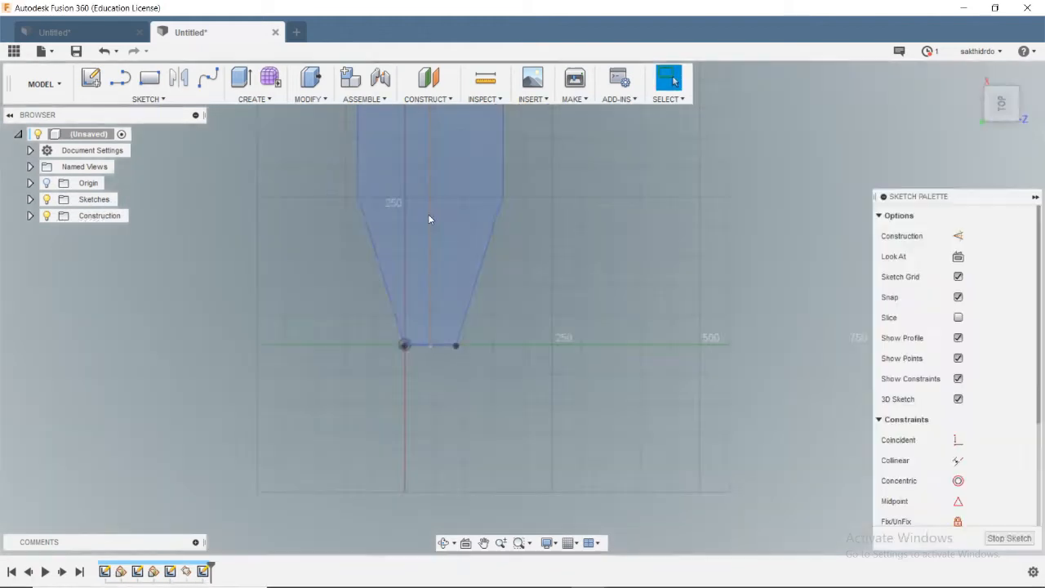
{"action": "middle_click_drag", "start_coordinate": [428, 195], "coordinate": [351, 193], "text": "shift"}
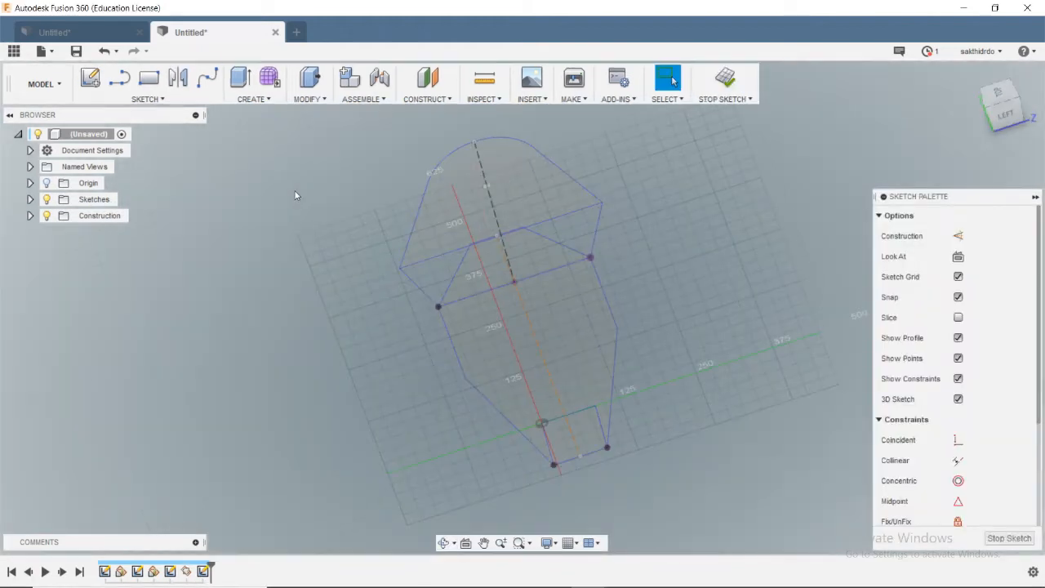
{"action": "left_click", "coordinate": [207, 78]}
{"action": "left_click", "coordinate": [541, 424]}
{"action": "left_click", "coordinate": [401, 269]}
{"action": "key", "text": "Escape"}
Step: Join the other upper rectangle corner to the opposite wide corner of the upright profile with a spline and finish the sketch
{"action": "left_click", "coordinate": [399, 269]}
{"action": "left_click", "coordinate": [595, 407]}
{"action": "left_click", "coordinate": [602, 203]}
{"action": "middle_click_drag", "start_coordinate": [712, 259], "coordinate": [624, 408], "text": "shift"}
{"action": "key", "text": "Escape"}
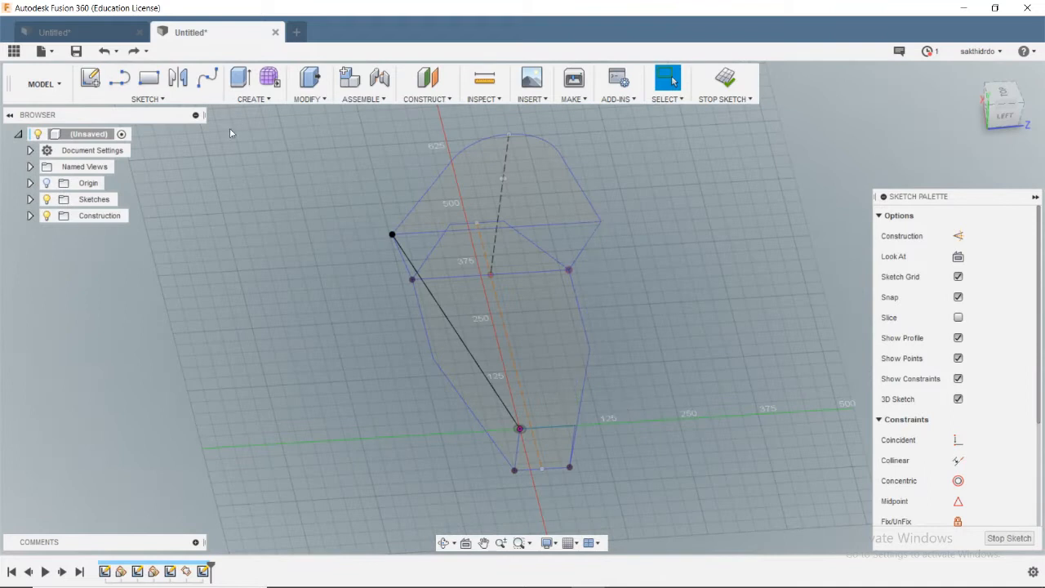
{"action": "left_click", "coordinate": [601, 221]}
{"action": "middle_click_drag", "start_coordinate": [601, 223], "coordinate": [590, 270], "text": "shift"}
{"action": "left_click", "coordinate": [725, 80]}
Step: Reopen the slanted-plane sketch and draw a line between its two side curves nearer the end rectangle, parallel to the rectangle's upper edge
{"action": "mouse_move", "coordinate": [653, 270]}
{"action": "middle_mouse_down", "text": "shift"}
{"action": "mouse_move", "coordinate": [700, 242]}
{"action": "mouse_move", "coordinate": [728, 241]}
{"action": "mouse_move", "coordinate": [523, 391]}
{"action": "middle_mouse_up", "text": "shift"}
{"action": "left_click", "coordinate": [427, 99]}
{"action": "left_click", "coordinate": [445, 183]}
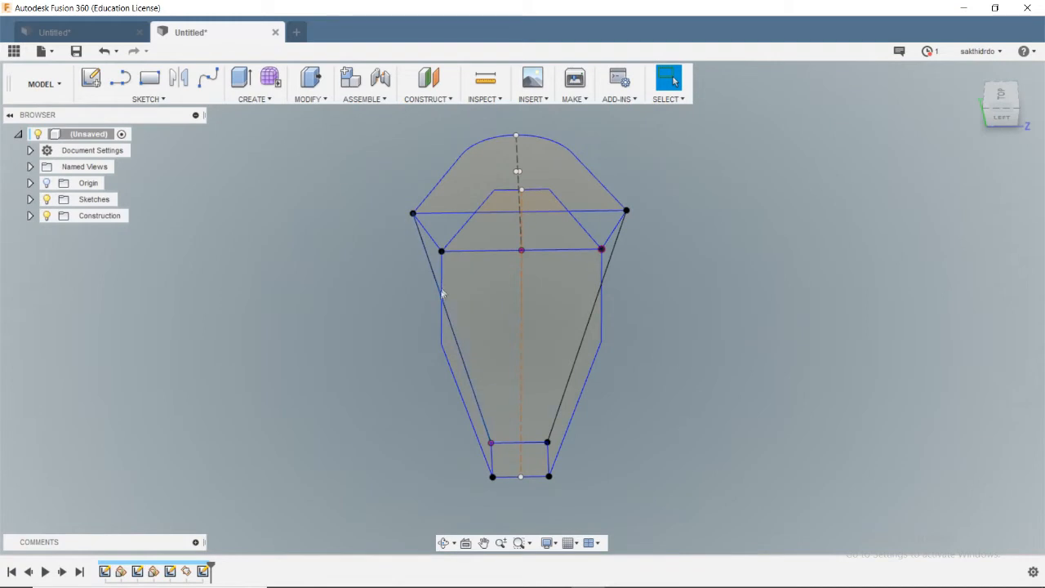
{"action": "left_click", "coordinate": [448, 366]}
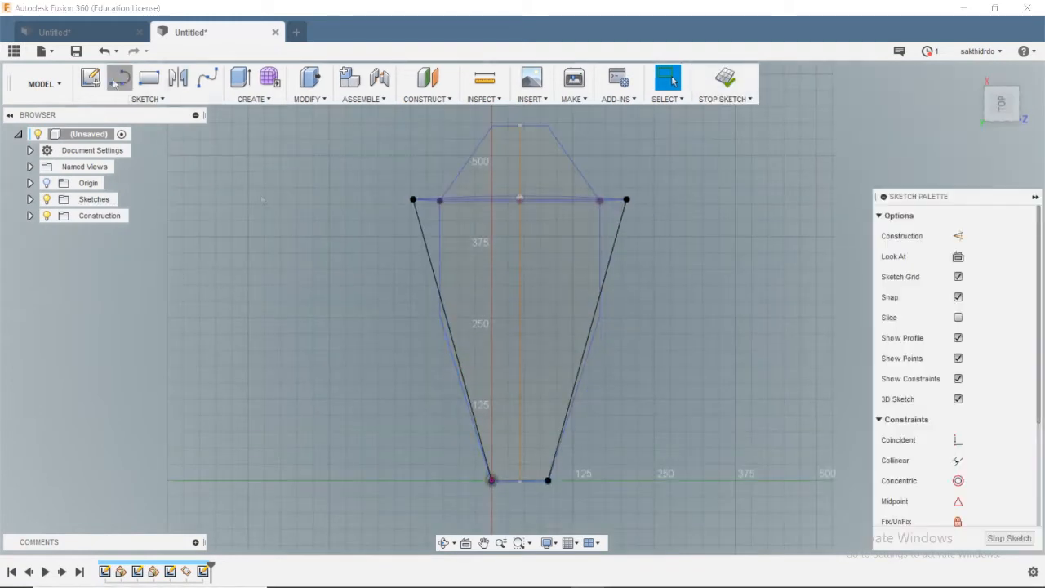
{"action": "left_click", "coordinate": [469, 400]}
{"action": "left_click", "coordinate": [570, 399]}
{"action": "middle_click_drag", "start_coordinate": [571, 400], "coordinate": [555, 445], "text": "shift"}
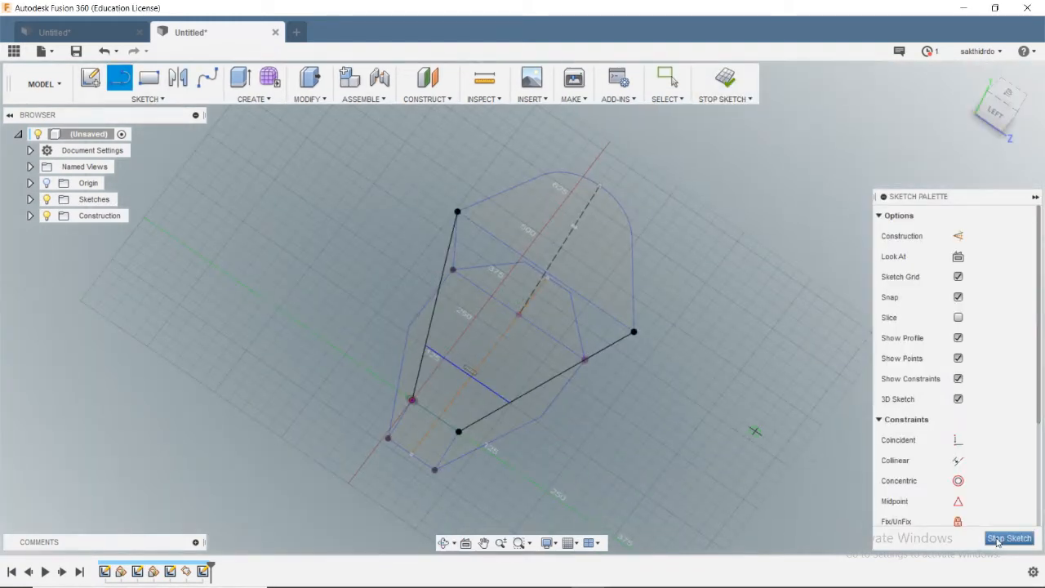
{"action": "left_click", "coordinate": [999, 539]}
Step: Add a horizontal line between the slanted sides of the upright profile, above its widest line
{"action": "middle_click_drag", "start_coordinate": [947, 457], "coordinate": [898, 357], "text": "shift"}
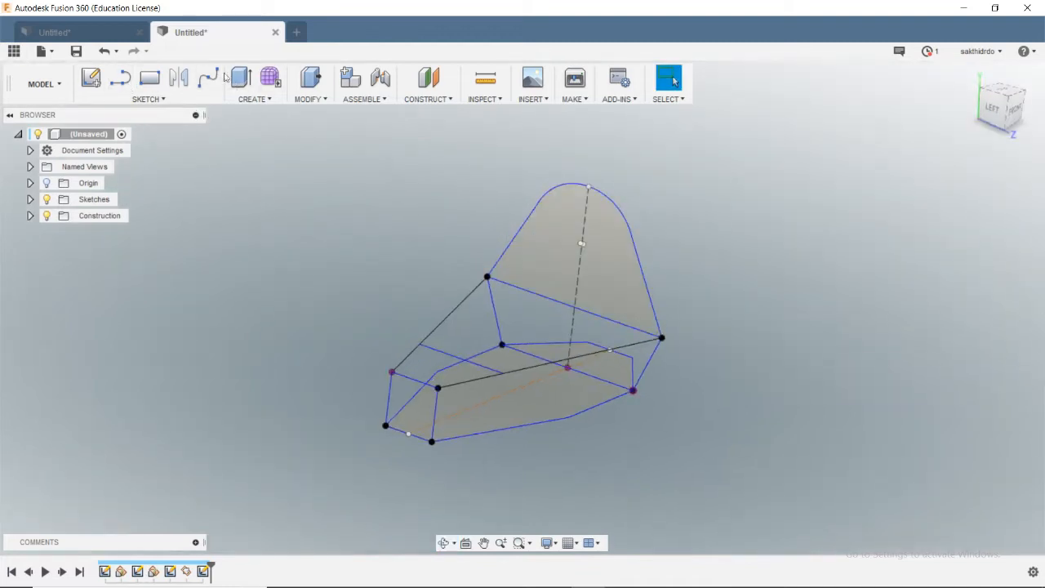
{"action": "left_click", "coordinate": [120, 76]}
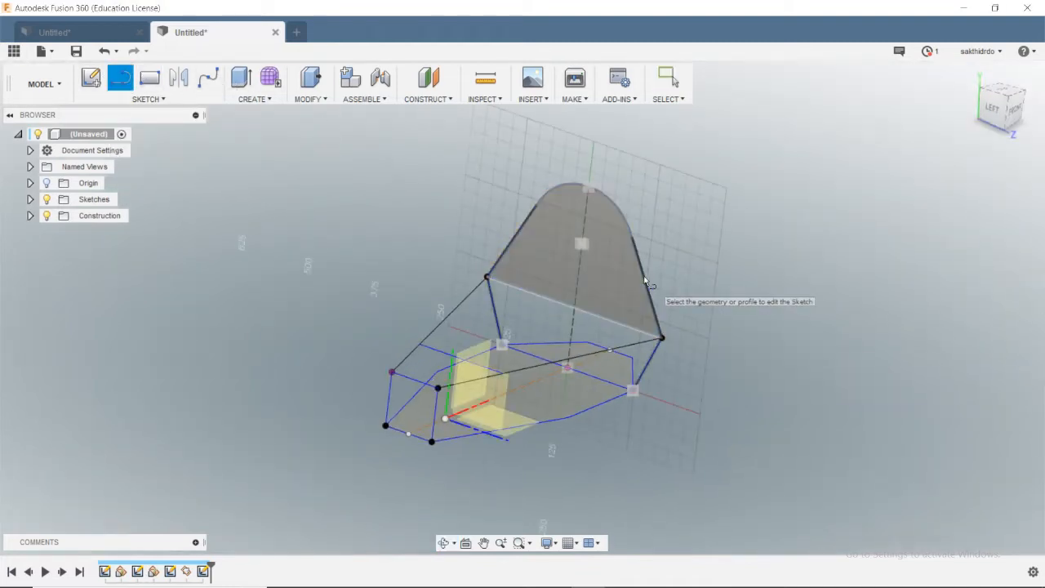
{"action": "left_click", "coordinate": [645, 281]}
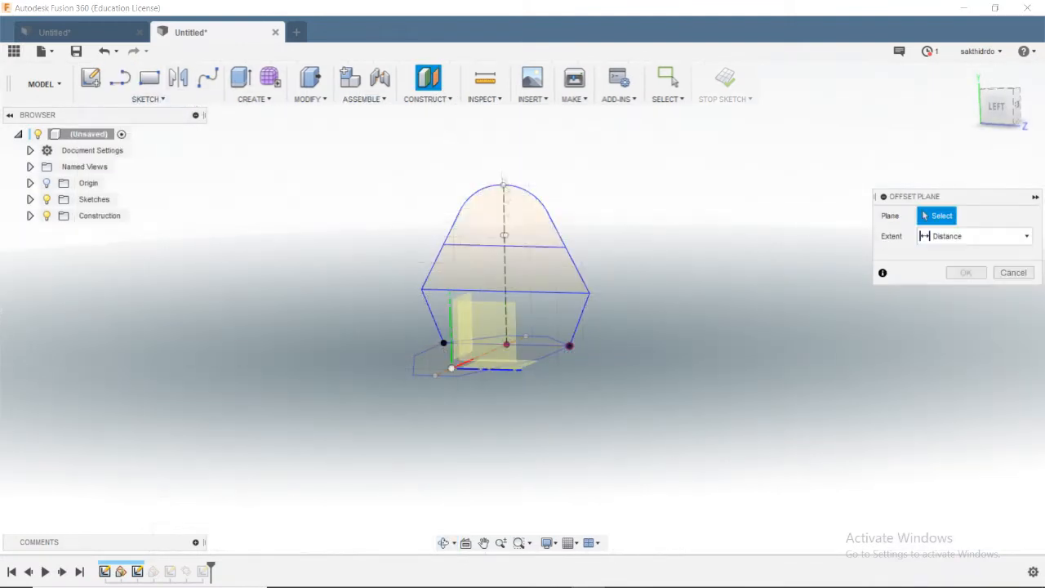
Step: Create a construction plane at an angle through the horizontal line in the upper part of the upright profile
{"action": "scroll", "coordinate": [516, 251], "scroll_direction": "up", "scroll_amount": 3}
{"action": "left_click", "coordinate": [428, 99]}
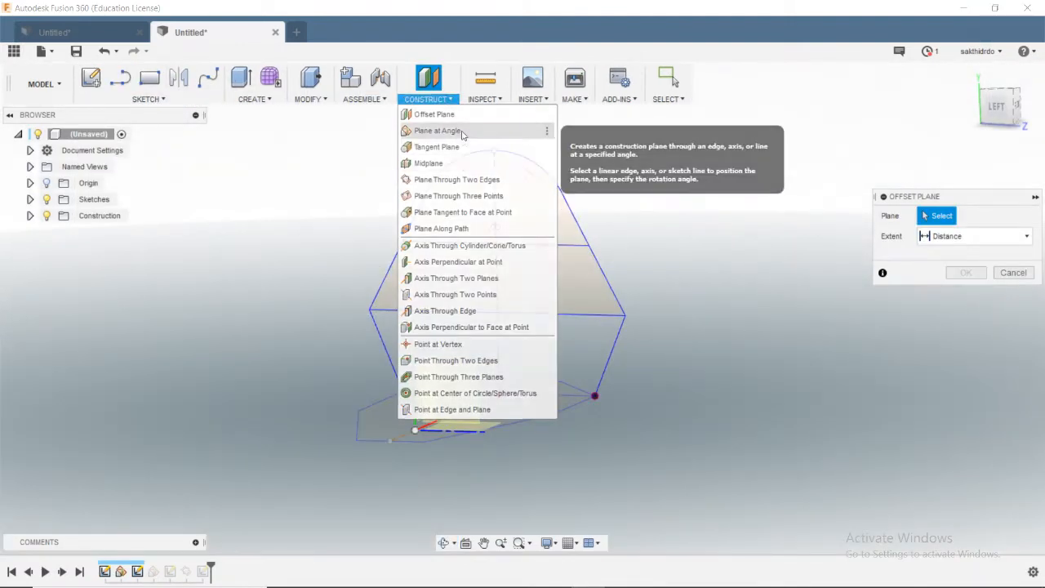
{"action": "left_click", "coordinate": [461, 135]}
{"action": "left_click", "coordinate": [469, 244]}
{"action": "scroll", "coordinate": [469, 249], "scroll_direction": "down", "scroll_amount": 2}
{"action": "middle_click_drag", "start_coordinate": [454, 255], "coordinate": [416, 306], "text": "shift"}
{"action": "left_click", "coordinate": [964, 272]}
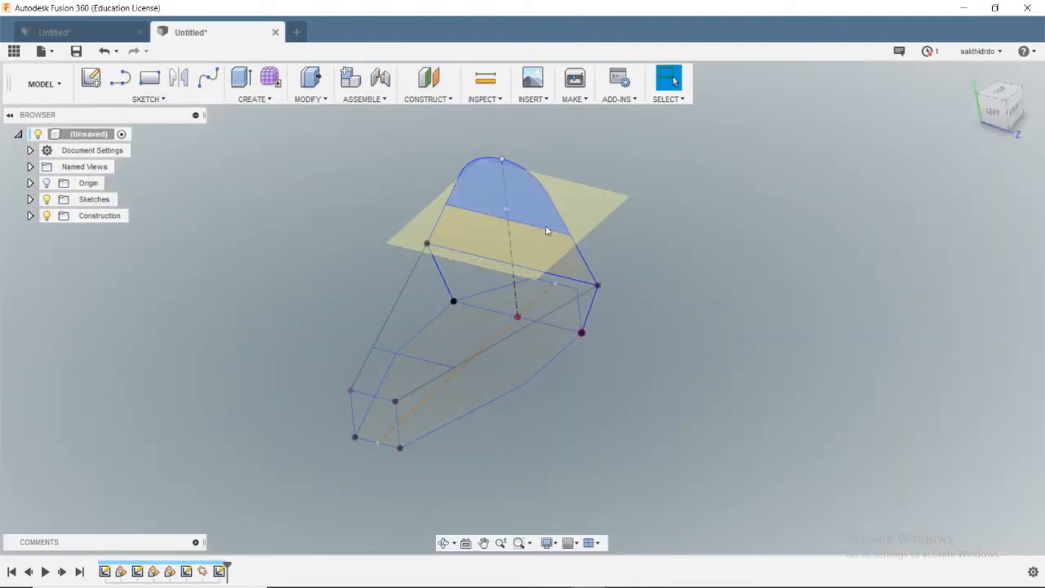
Step: Edit the upright profile's sketch, convert its upper horizontal line to a construction line, and finish the sketch
{"action": "right_click", "coordinate": [531, 234]}
{"action": "left_click", "coordinate": [519, 266]}
{"action": "left_click", "coordinate": [519, 266]}
{"action": "left_click", "coordinate": [958, 236]}
{"action": "scroll", "coordinate": [762, 250], "scroll_direction": "down", "scroll_amount": 2}
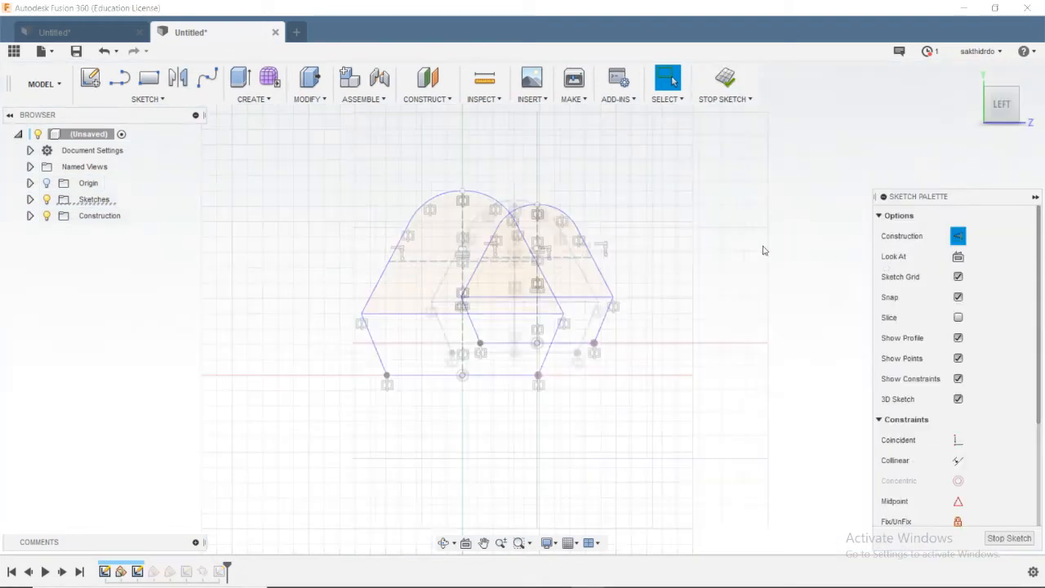
{"action": "middle_click_drag", "start_coordinate": [763, 249], "coordinate": [702, 285], "text": "shift"}
{"action": "left_click", "coordinate": [1009, 538]}
Step: Start a sketch on the construction plane through the upright profile's horizontal construction line
{"action": "mouse_move", "coordinate": [699, 196]}
{"action": "middle_mouse_down", "text": "shift"}
{"action": "mouse_move", "coordinate": [658, 216]}
{"action": "mouse_move", "coordinate": [514, 215]}
{"action": "middle_mouse_up", "text": "shift"}
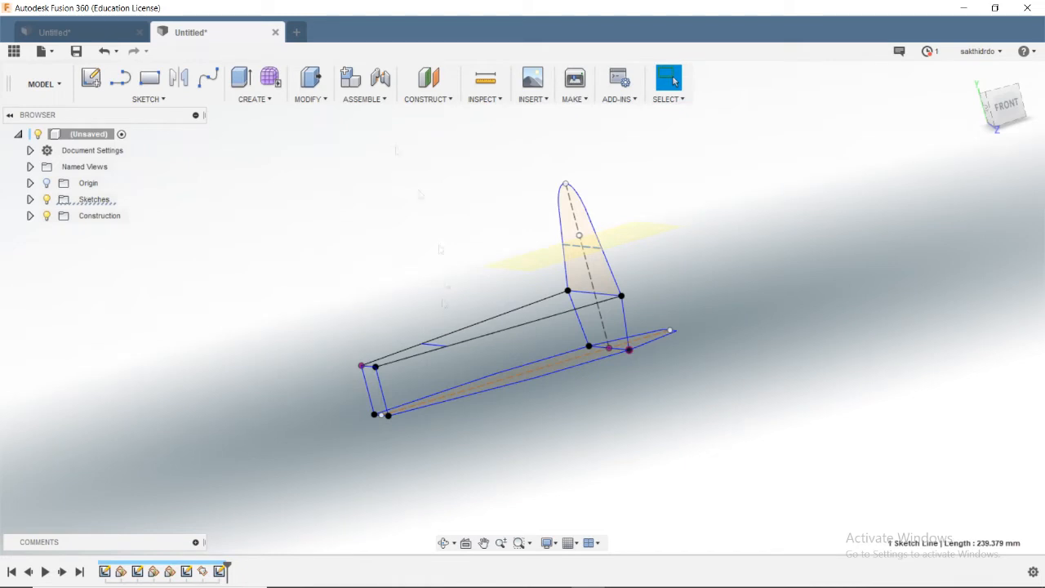
{"action": "right_click", "coordinate": [545, 266]}
{"action": "left_click", "coordinate": [516, 319]}
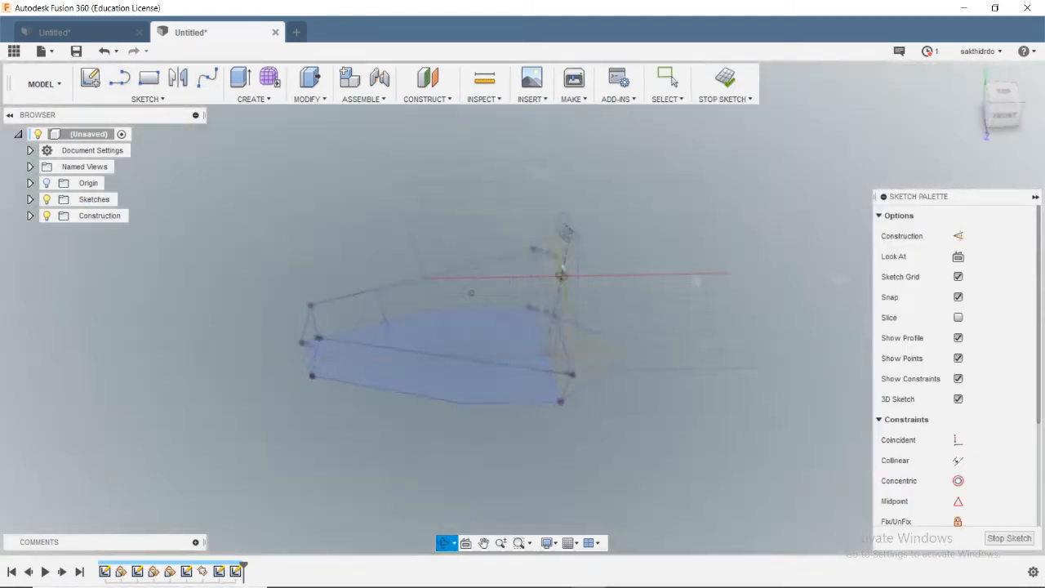
Step: Try to join the ends of the profile's construction line to the short line between the slanted side curves with two lines
{"action": "middle_click_drag", "start_coordinate": [580, 237], "coordinate": [563, 200], "text": "shift"}
{"action": "left_click", "coordinate": [120, 79]}
{"action": "left_click", "coordinate": [560, 269]}
{"action": "mouse_move", "coordinate": [415, 305]}
{"action": "middle_mouse_down", "text": "shift"}
{"action": "mouse_move", "coordinate": [407, 268]}
{"action": "mouse_move", "coordinate": [401, 360]}
{"action": "middle_mouse_up", "text": "shift"}
{"action": "left_click", "coordinate": [405, 332]}
{"action": "left_click", "coordinate": [405, 250]}
{"action": "middle_click_drag", "start_coordinate": [565, 234], "coordinate": [535, 215], "text": "shift"}
{"action": "left_click", "coordinate": [537, 236]}
{"action": "middle_click_drag", "start_coordinate": [344, 217], "coordinate": [321, 174], "text": "shift"}
{"action": "key", "text": "Escape"}
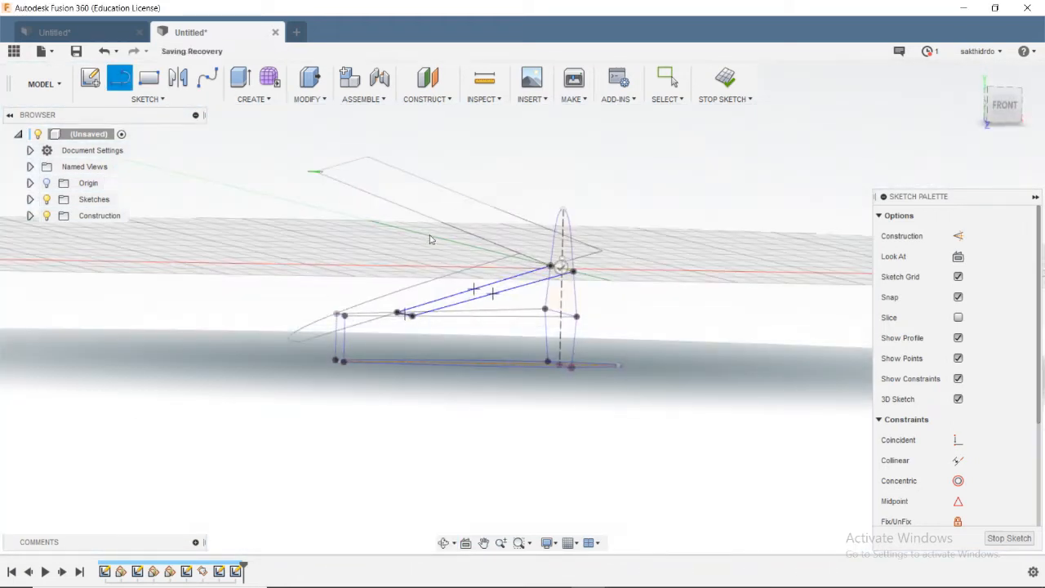
Step: Delete the two sloping connecting lines from the sketch
{"action": "middle_click_drag", "start_coordinate": [423, 264], "coordinate": [407, 205], "text": "shift"}
{"action": "left_click", "coordinate": [480, 298]}
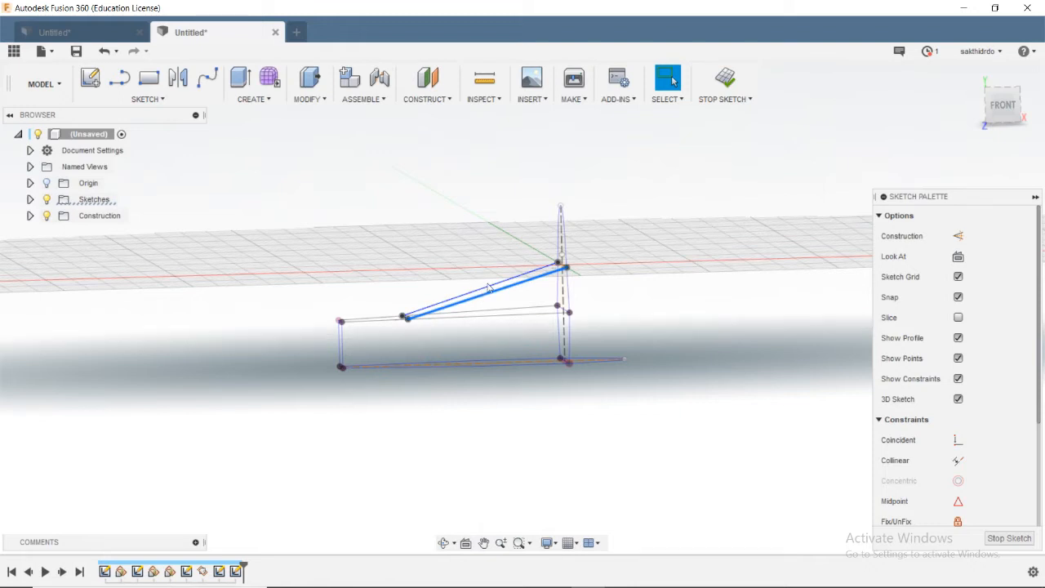
{"action": "middle_click_drag", "start_coordinate": [488, 287], "coordinate": [493, 253], "text": "shift"}
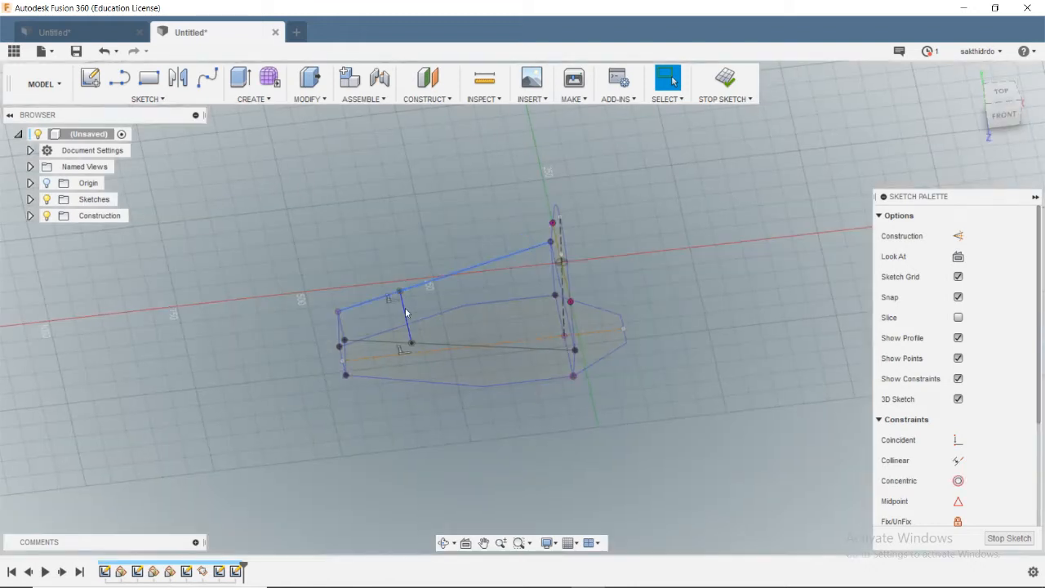
Step: Draw a line about 303 mm long from one end of the profile's construction line to above the short line's matching end
{"action": "middle_click_drag", "start_coordinate": [406, 312], "coordinate": [414, 263], "text": "shift"}
{"action": "left_click", "coordinate": [116, 84]}
{"action": "left_click", "coordinate": [617, 285]}
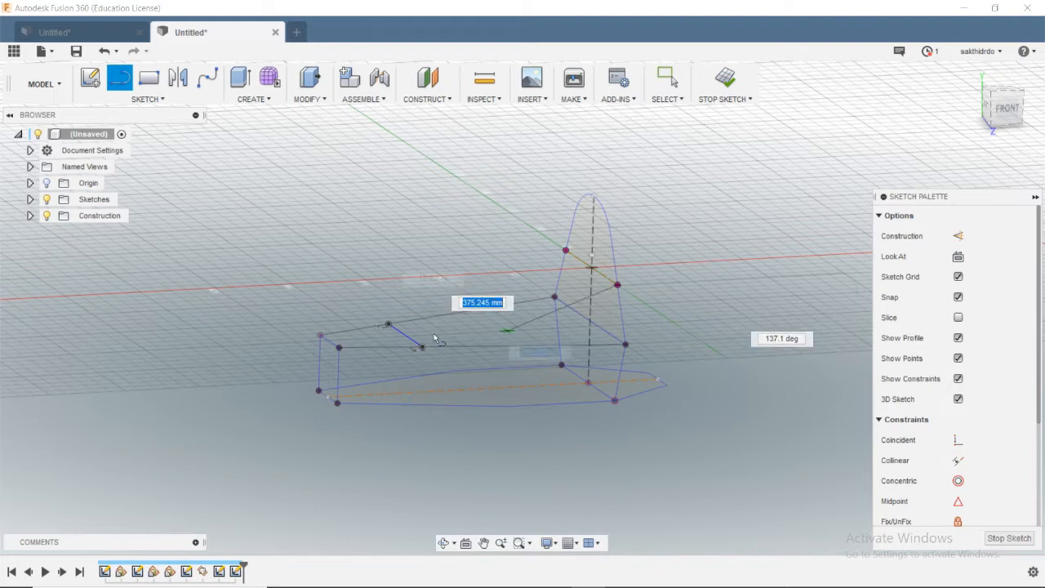
{"action": "middle_click_drag", "start_coordinate": [434, 319], "coordinate": [402, 334], "text": "shift"}
{"action": "left_click_drag", "start_coordinate": [999, 107], "coordinate": [979, 128]}
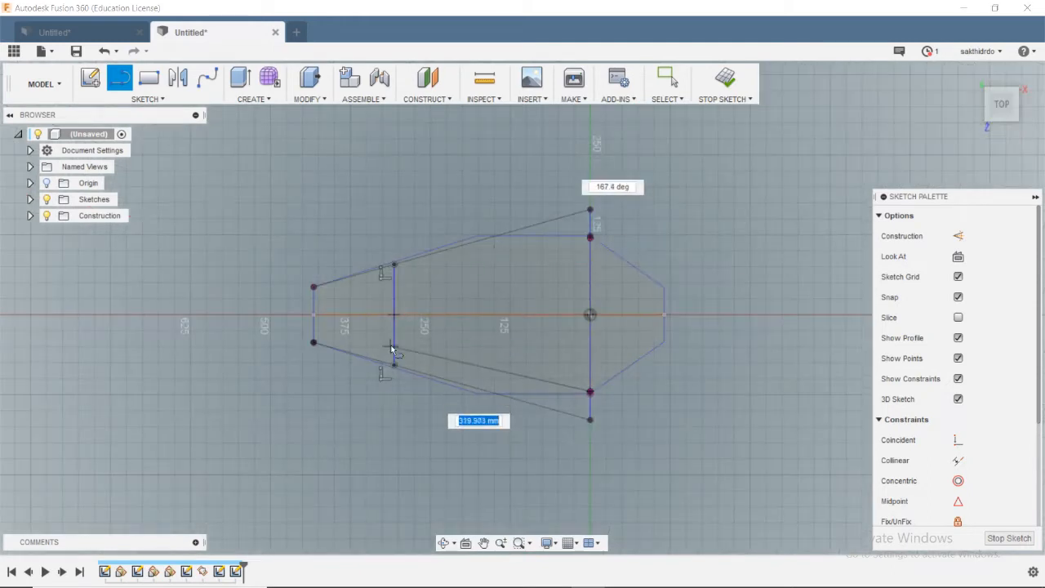
{"action": "scroll", "coordinate": [394, 374], "scroll_direction": "up", "scroll_amount": 4}
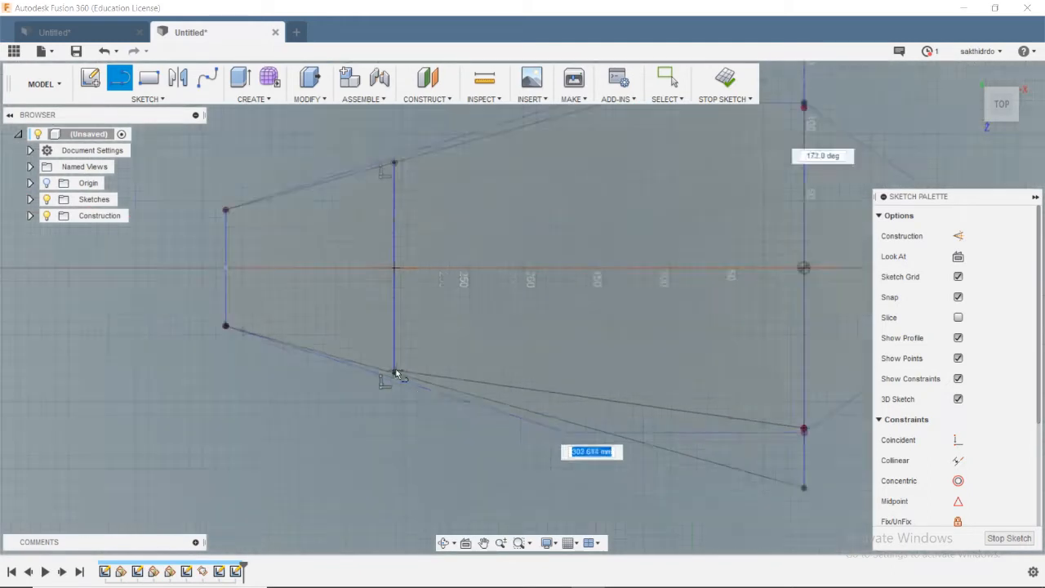
{"action": "left_click", "coordinate": [395, 373]}
Step: Continue the outline across above the short line and back to the upright profile, and finish the sketch
{"action": "scroll", "coordinate": [408, 285], "scroll_direction": "down", "scroll_amount": 5}
{"action": "mouse_move", "coordinate": [402, 188]}
{"action": "middle_mouse_down", "text": "shift"}
{"action": "mouse_move", "coordinate": [400, 266]}
{"action": "mouse_move", "coordinate": [413, 171]}
{"action": "mouse_move", "coordinate": [428, 175]}
{"action": "middle_mouse_up", "text": "shift"}
{"action": "left_click", "coordinate": [1000, 99]}
{"action": "left_click", "coordinate": [393, 182]}
{"action": "left_click", "coordinate": [655, 182]}
{"action": "mouse_move", "coordinate": [656, 183]}
{"action": "middle_mouse_down", "text": "shift"}
{"action": "mouse_move", "coordinate": [616, 170]}
{"action": "mouse_move", "coordinate": [566, 216]}
{"action": "mouse_move", "coordinate": [368, 154]}
{"action": "mouse_move", "coordinate": [317, 175]}
{"action": "middle_mouse_up", "text": "shift"}
{"action": "left_click", "coordinate": [725, 79]}
Step: Create a construction plane through two edges: the end rectangle's upper edge and the raised outline's front edge
{"action": "middle_click_drag", "start_coordinate": [470, 314], "coordinate": [465, 243], "text": "shift"}
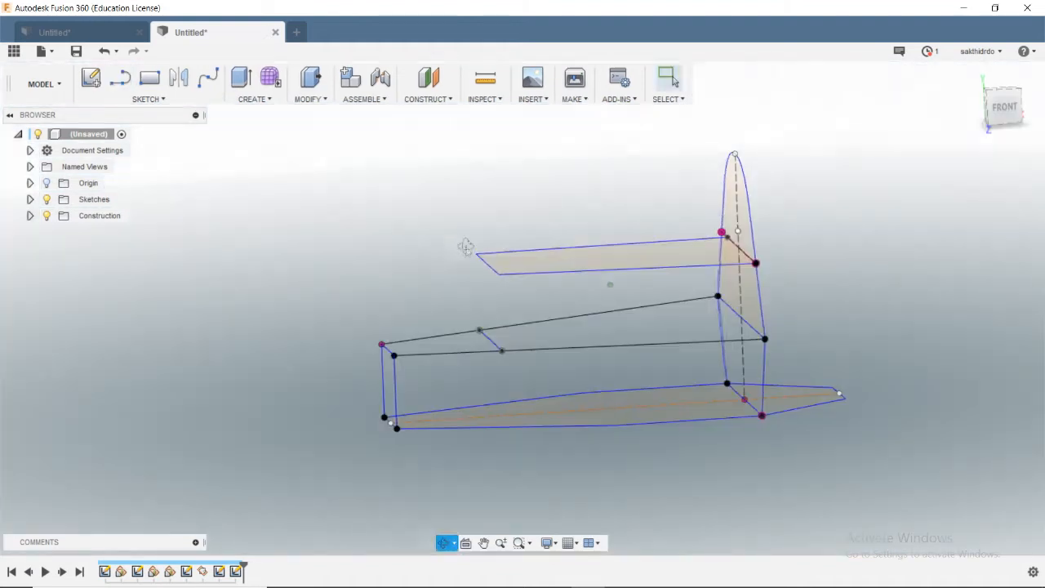
{"action": "left_click", "coordinate": [430, 79]}
{"action": "key", "text": "Escape"}
{"action": "left_click", "coordinate": [429, 98]}
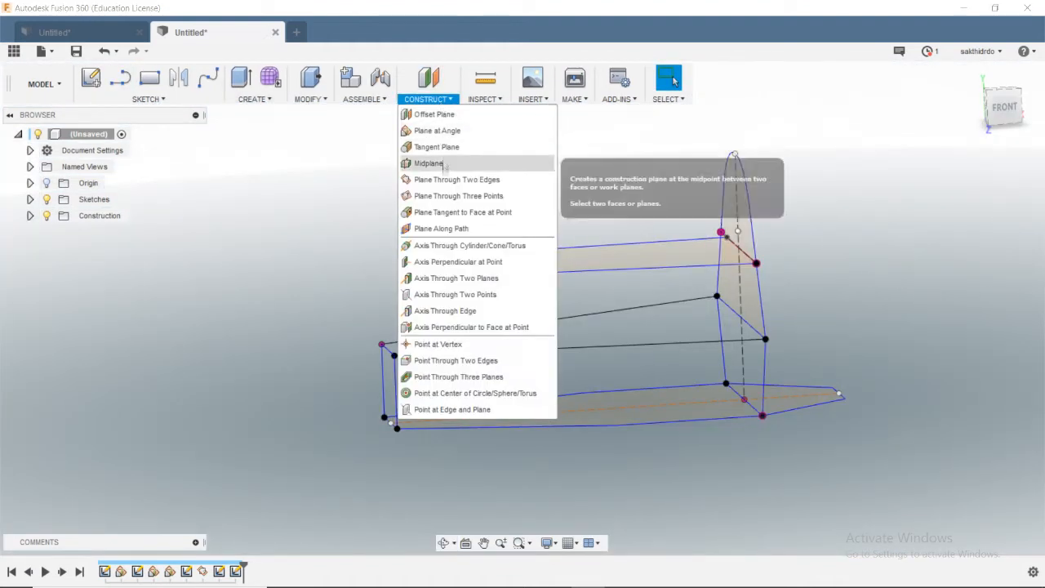
{"action": "left_click", "coordinate": [455, 178]}
{"action": "left_click", "coordinate": [389, 350]}
{"action": "left_click", "coordinate": [488, 265]}
{"action": "left_click", "coordinate": [966, 252]}
Step: Sketch on the two-edge plane a line from each front corner of the outline to the matching upper rectangle corner, and finish
{"action": "left_click", "coordinate": [120, 78]}
{"action": "mouse_move", "coordinate": [408, 212]}
{"action": "middle_mouse_down", "text": "shift"}
{"action": "mouse_move", "coordinate": [444, 282]}
{"action": "mouse_move", "coordinate": [523, 200]}
{"action": "middle_mouse_up", "text": "shift"}
{"action": "left_click", "coordinate": [447, 288]}
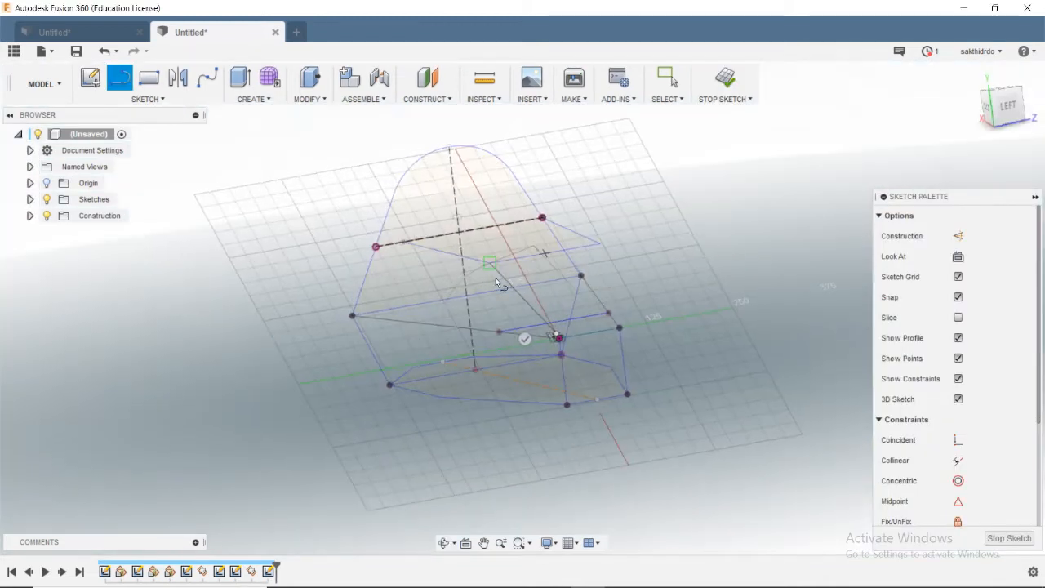
{"action": "left_click", "coordinate": [496, 277]}
{"action": "key", "text": "Escape"}
{"action": "key", "text": "l"}
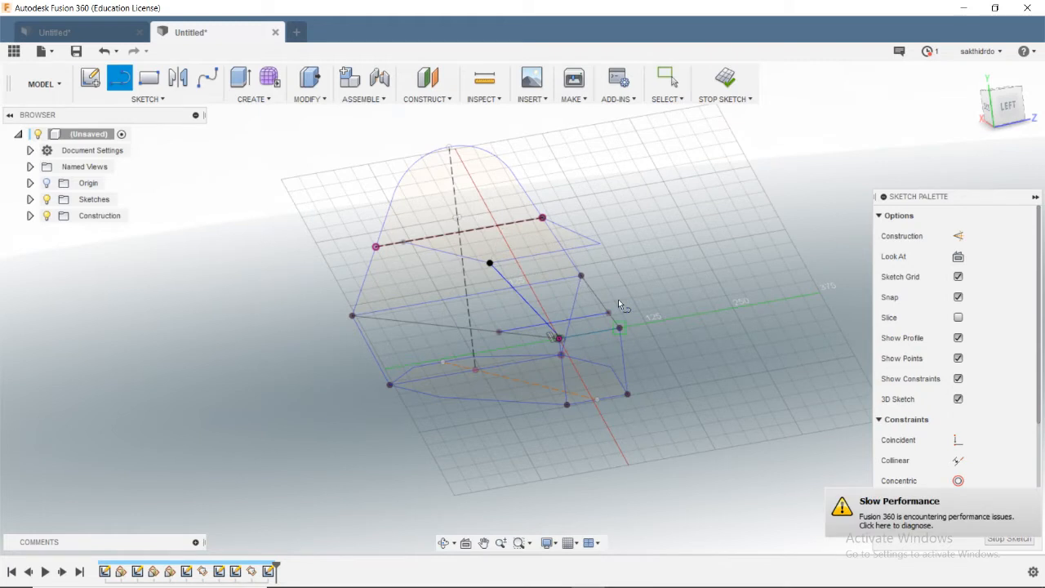
{"action": "left_click", "coordinate": [618, 300]}
{"action": "mouse_move", "coordinate": [604, 250]}
{"action": "middle_mouse_down", "text": "shift"}
{"action": "mouse_move", "coordinate": [582, 233]}
{"action": "mouse_move", "coordinate": [698, 215]}
{"action": "mouse_move", "coordinate": [683, 168]}
{"action": "mouse_move", "coordinate": [666, 204]}
{"action": "middle_mouse_up", "text": "shift"}
{"action": "left_click", "coordinate": [1010, 538]}
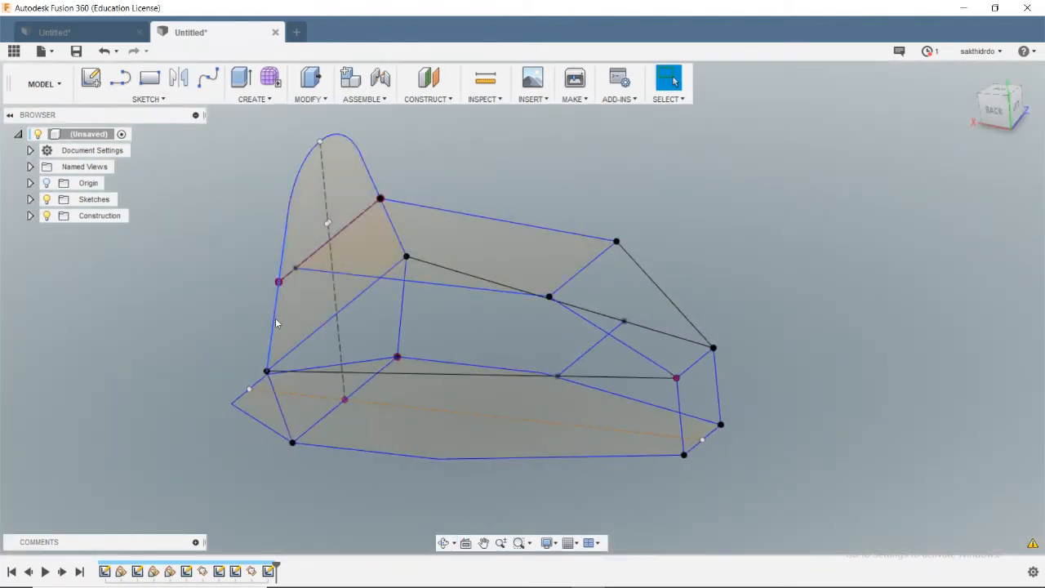
Step: Reopen the upright profile's sketch and move its horizontal construction line down to just above the widest line
{"action": "middle_click_drag", "start_coordinate": [276, 331], "coordinate": [306, 367], "text": "shift"}
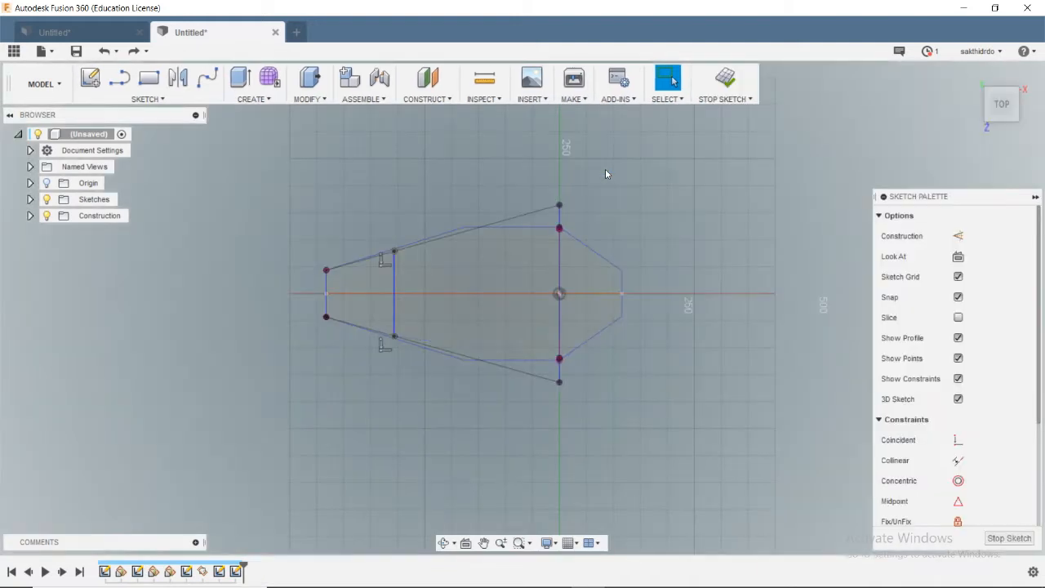
{"action": "mouse_move", "coordinate": [605, 171]}
{"action": "middle_mouse_down", "text": "shift"}
{"action": "mouse_move", "coordinate": [655, 226]}
{"action": "mouse_move", "coordinate": [564, 324]}
{"action": "mouse_move", "coordinate": [562, 416]}
{"action": "middle_mouse_up", "text": "shift"}
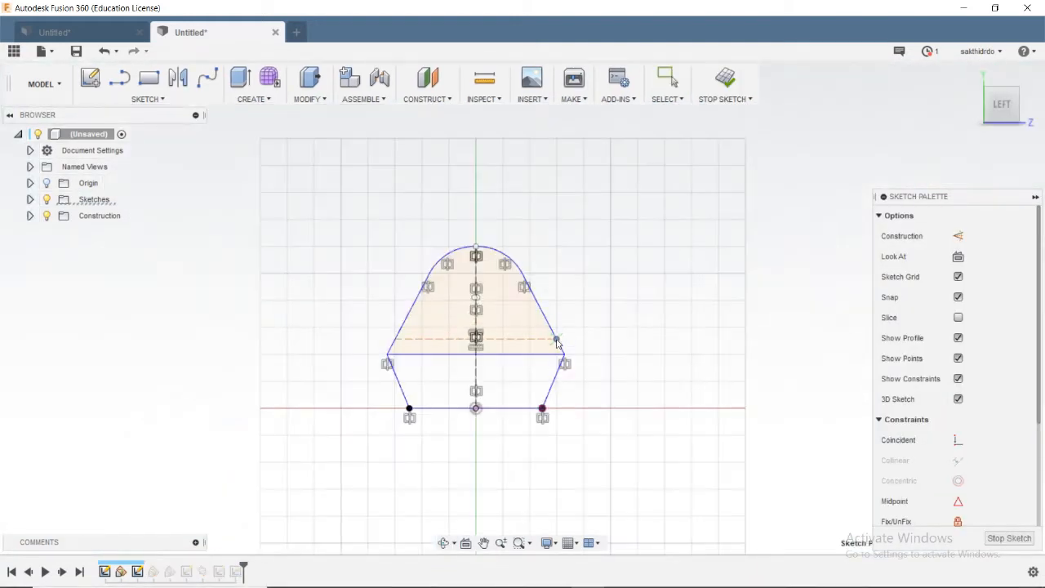
{"action": "left_click", "coordinate": [557, 343]}
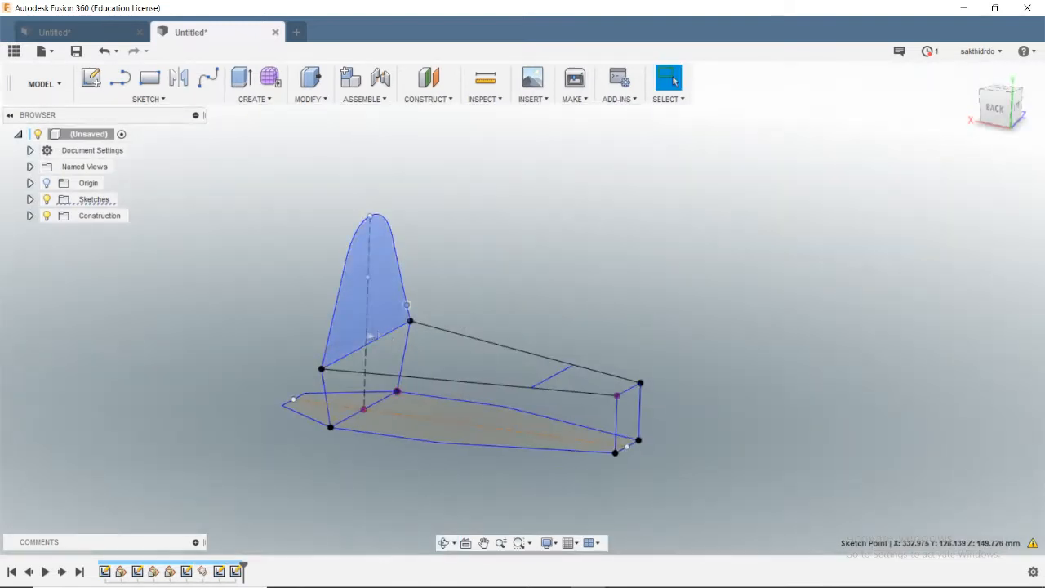
Step: Create a construction plane at an angle through the lowered horizontal line of the upright profile
{"action": "left_click", "coordinate": [429, 98]}
{"action": "left_click", "coordinate": [451, 129]}
{"action": "left_click", "coordinate": [347, 355]}
{"action": "left_click", "coordinate": [966, 279]}
Step: Start a sketch on the new plane and draw a line about 314 mm long from the profile's side to above the short line's matching end
{"action": "mouse_move", "coordinate": [723, 333]}
{"action": "middle_mouse_down", "text": "shift"}
{"action": "mouse_move", "coordinate": [756, 332]}
{"action": "mouse_move", "coordinate": [694, 314]}
{"action": "middle_mouse_up", "text": "shift"}
{"action": "left_click", "coordinate": [120, 79]}
{"action": "left_click", "coordinate": [360, 350]}
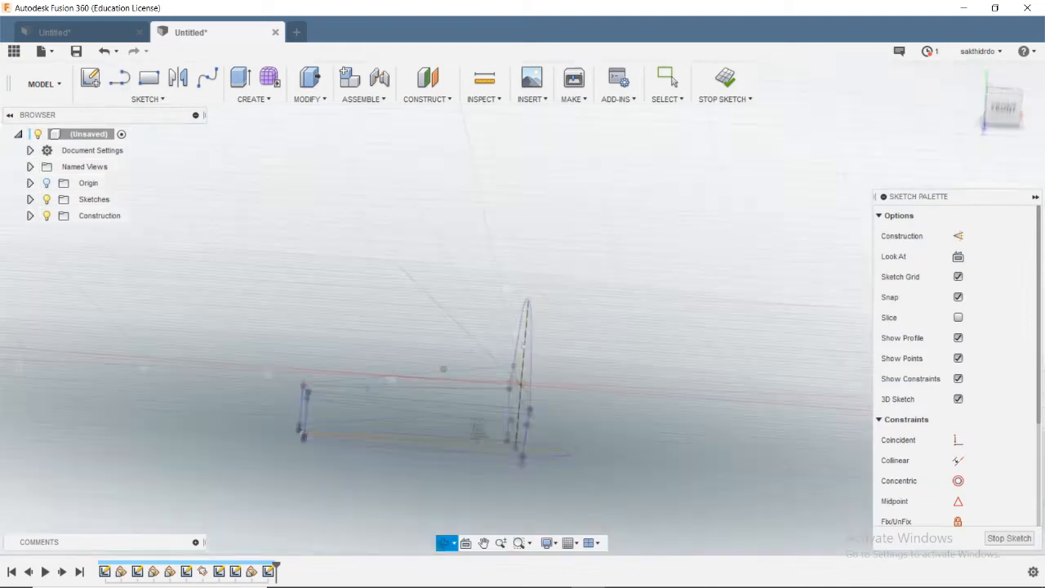
{"action": "left_click", "coordinate": [503, 452]}
{"action": "mouse_move", "coordinate": [304, 422]}
{"action": "middle_mouse_down", "text": "shift"}
{"action": "mouse_move", "coordinate": [327, 355]}
{"action": "mouse_move", "coordinate": [351, 400]}
{"action": "mouse_move", "coordinate": [303, 390]}
{"action": "mouse_move", "coordinate": [313, 402]}
{"action": "middle_mouse_up", "text": "shift"}
{"action": "left_click", "coordinate": [1000, 96]}
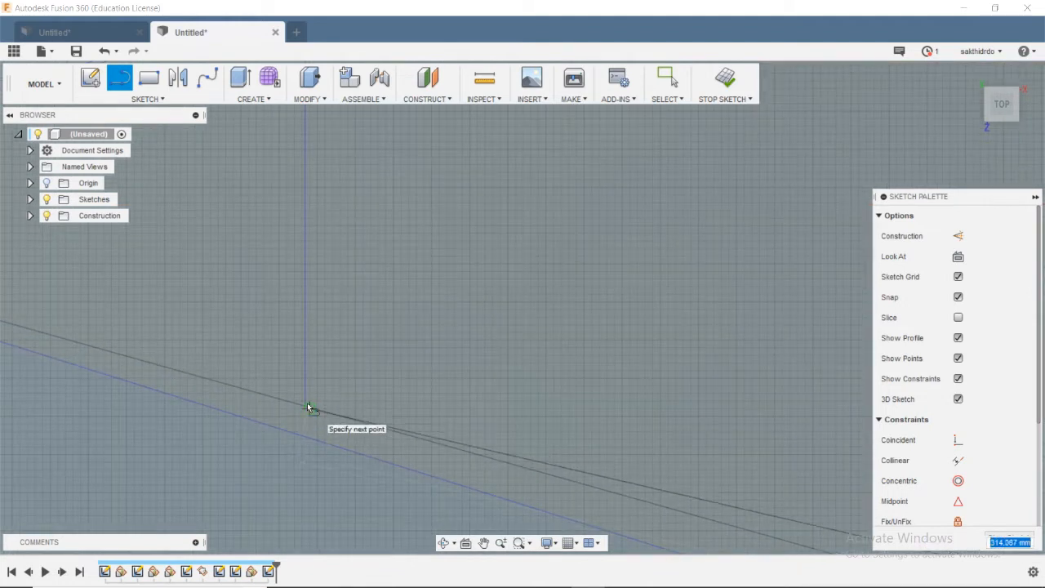
{"action": "left_click", "coordinate": [308, 407]}
{"action": "scroll", "coordinate": [344, 291], "scroll_direction": "down", "scroll_amount": 6}
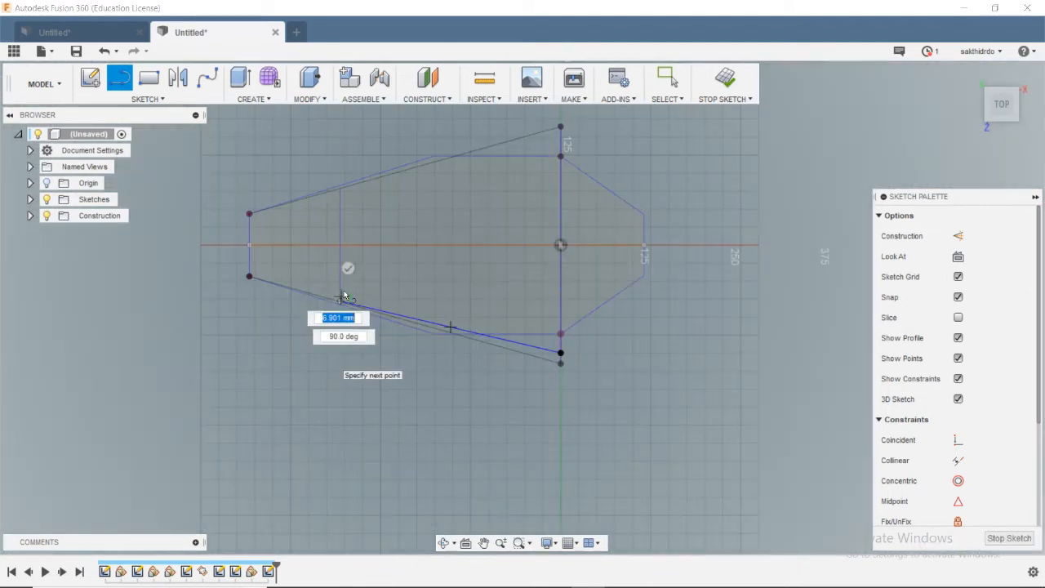
Step: Continue with a line perpendicular to the centreline, and add a construction line along the centreline back to the profile
{"action": "scroll", "coordinate": [344, 296], "scroll_direction": "up", "scroll_amount": 2}
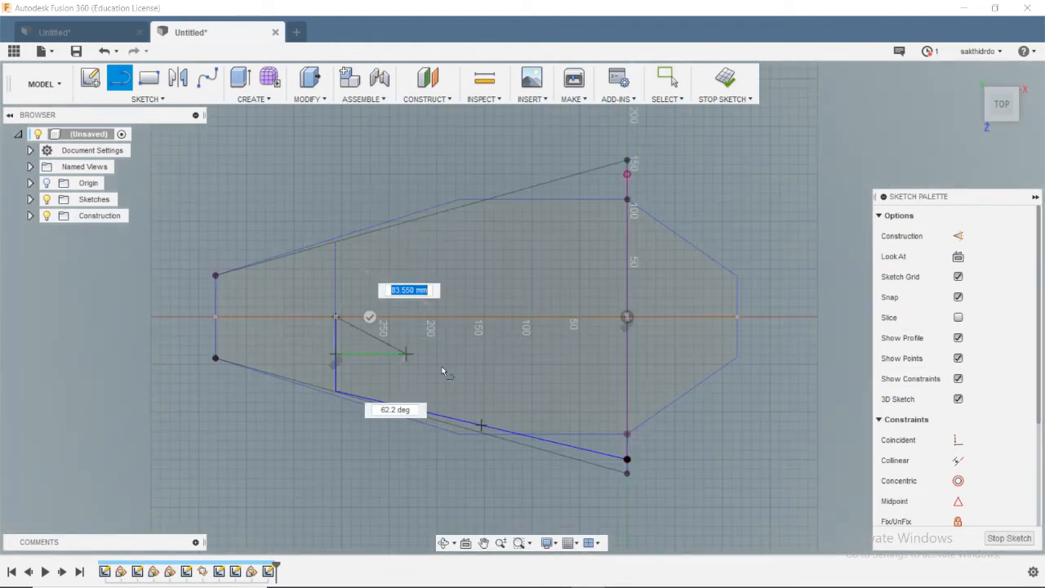
{"action": "key", "text": "Escape"}
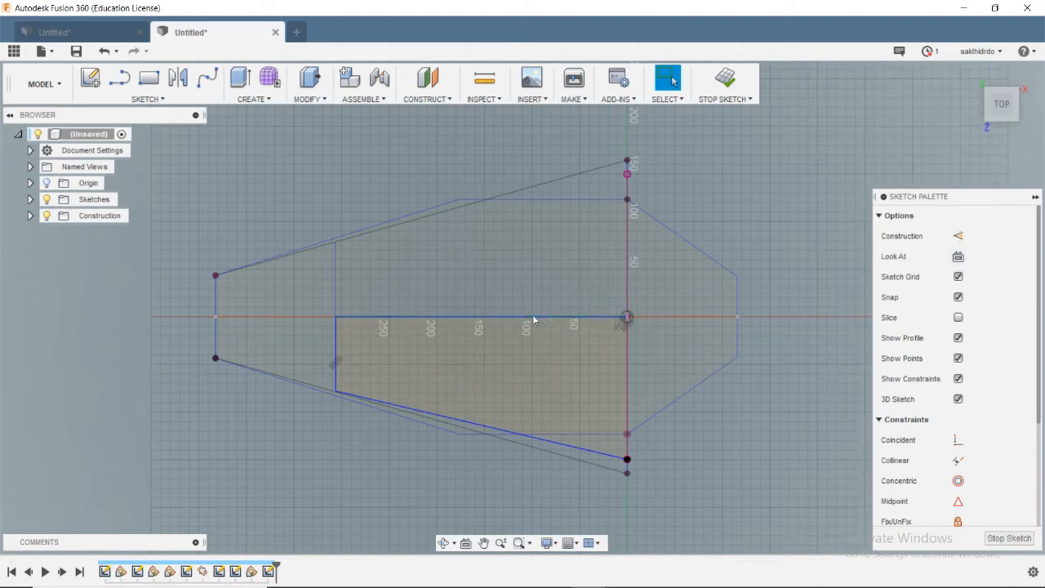
{"action": "left_click", "coordinate": [119, 78]}
Step: Mirror the slanted side line and the half front line about the central construction line
{"action": "left_click", "coordinate": [178, 78]}
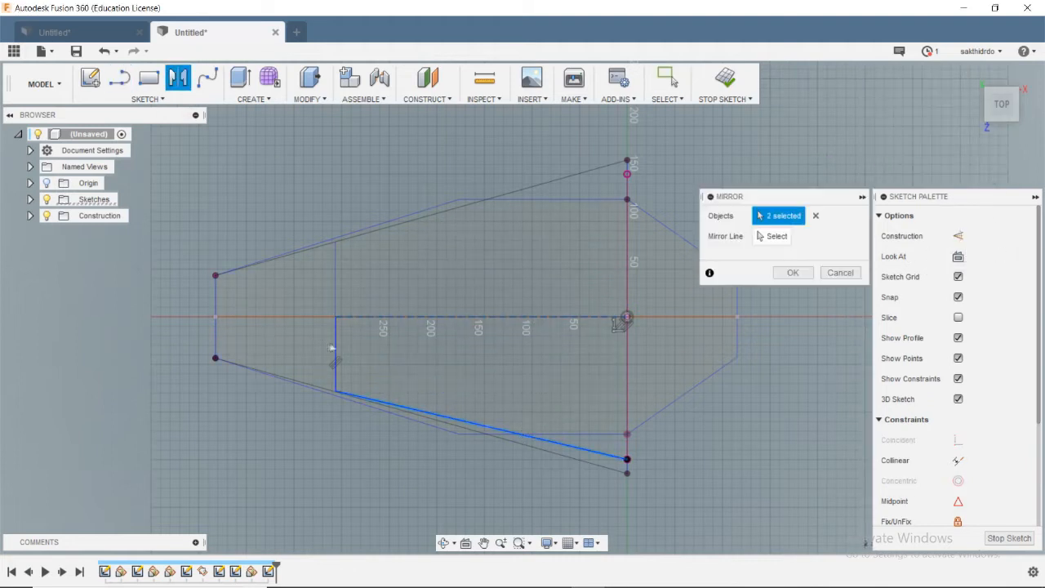
{"action": "middle_click_drag", "start_coordinate": [443, 349], "coordinate": [465, 285], "text": "shift"}
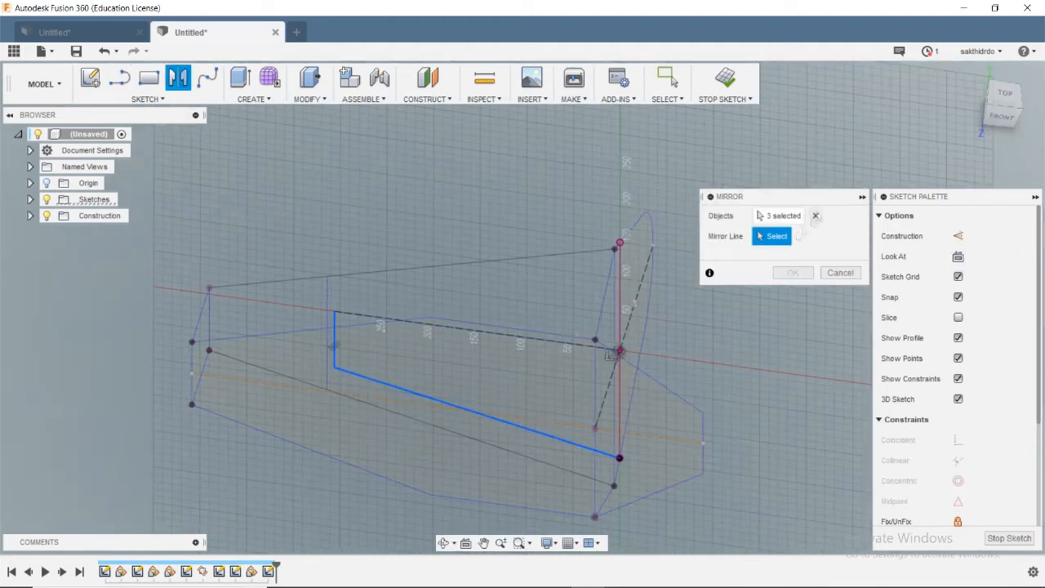
{"action": "left_click", "coordinate": [777, 303]}
{"action": "left_click", "coordinate": [484, 329]}
{"action": "middle_click_drag", "start_coordinate": [485, 329], "coordinate": [526, 353], "text": "shift"}
{"action": "left_click", "coordinate": [793, 272]}
Step: Create a construction plane through the end rectangle's upper edge and the front edge of the mirrored outline
{"action": "mouse_move", "coordinate": [744, 309]}
{"action": "middle_mouse_down", "text": "shift"}
{"action": "mouse_move", "coordinate": [757, 255]}
{"action": "mouse_move", "coordinate": [341, 364]}
{"action": "mouse_move", "coordinate": [305, 352]}
{"action": "middle_mouse_up", "text": "shift"}
{"action": "left_click", "coordinate": [529, 98]}
{"action": "mouse_move", "coordinate": [428, 99]}
{"action": "left_click", "coordinate": [449, 180]}
{"action": "left_click", "coordinate": [410, 352]}
{"action": "left_click", "coordinate": [307, 375]}
Step: Start a sketch on the two-edge plane and draw lines from one front outline corner to both upper rectangle corners
{"action": "left_click", "coordinate": [121, 78]}
{"action": "left_click", "coordinate": [423, 397]}
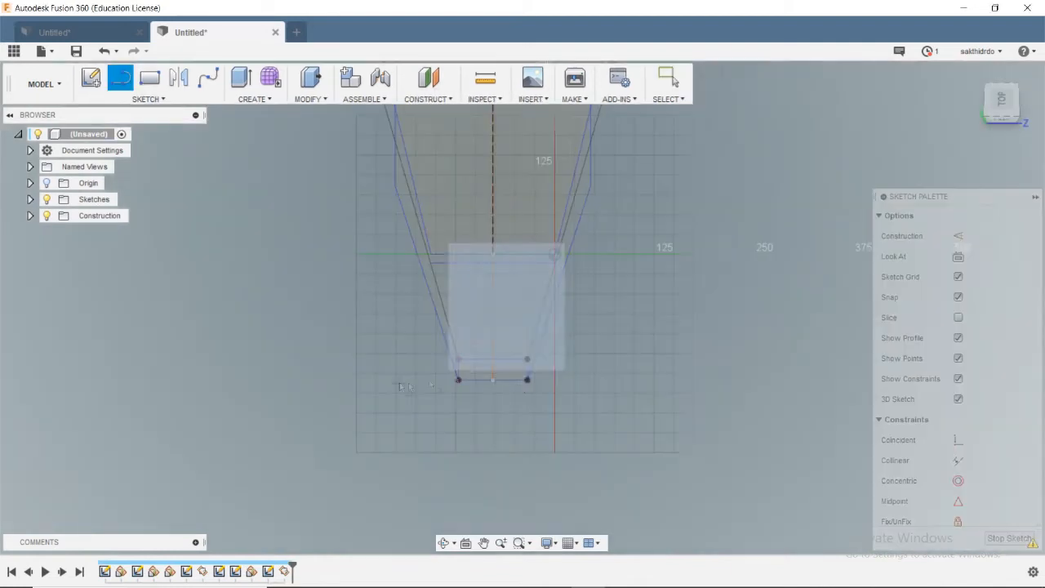
{"action": "left_click", "coordinate": [526, 301]}
{"action": "left_click", "coordinate": [458, 312]}
{"action": "key", "text": "Escape"}
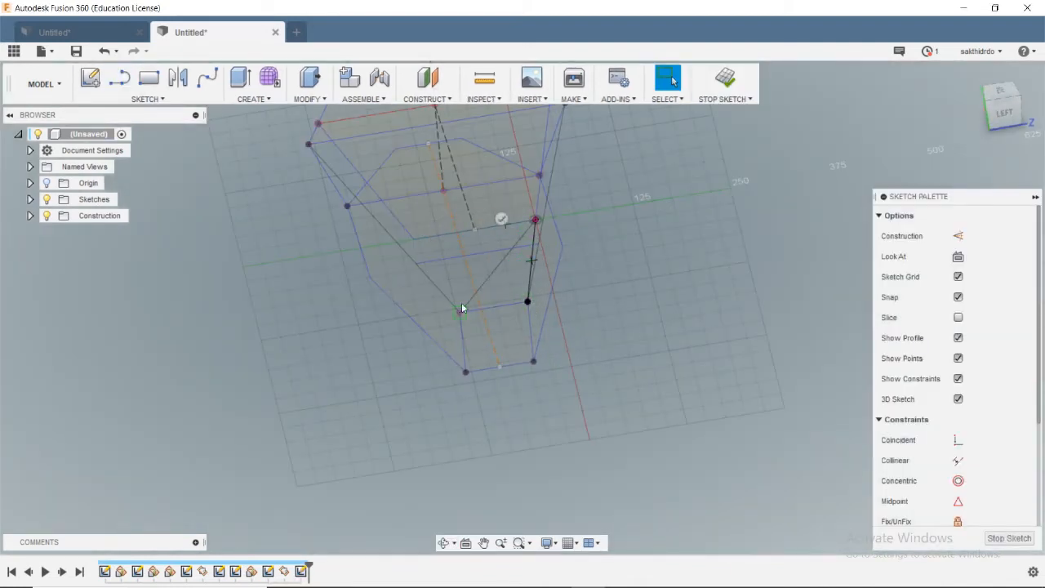
Step: Draw lines from the other front outline corner to both upper rectangle corners, completing the crossed bracing, and finish the sketch
{"action": "key", "text": "l"}
{"action": "left_click", "coordinate": [459, 316]}
{"action": "scroll", "coordinate": [414, 241], "scroll_direction": "up", "scroll_amount": 2}
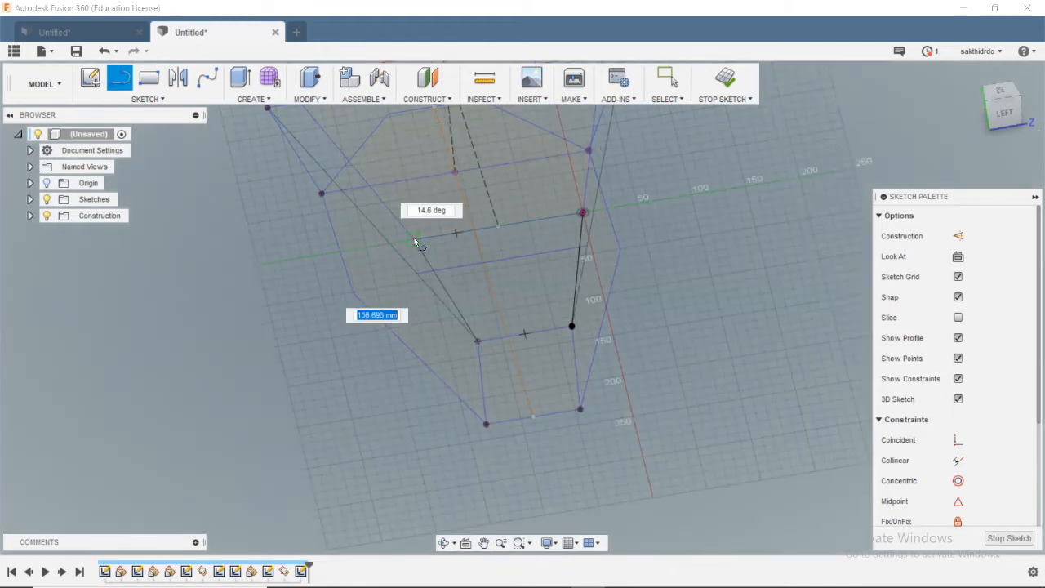
{"action": "left_click", "coordinate": [414, 242]}
{"action": "scroll", "coordinate": [518, 275], "scroll_direction": "down", "scroll_amount": 2}
{"action": "left_click", "coordinate": [556, 310]}
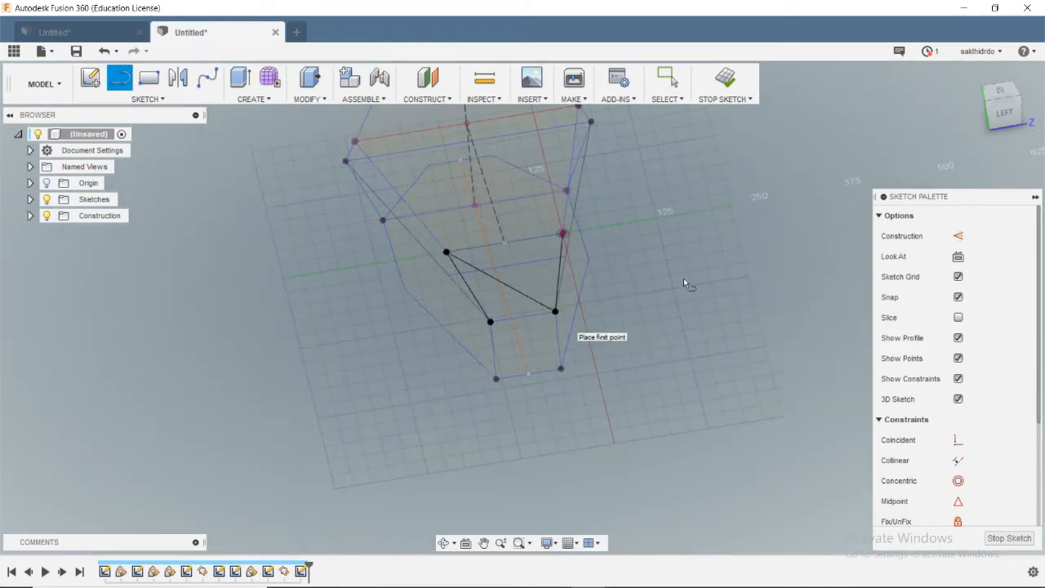
{"action": "mouse_move", "coordinate": [684, 280]}
{"action": "middle_mouse_down", "text": "shift"}
{"action": "mouse_move", "coordinate": [585, 302]}
{"action": "mouse_move", "coordinate": [560, 355]}
{"action": "mouse_move", "coordinate": [561, 386]}
{"action": "middle_mouse_up", "text": "shift"}
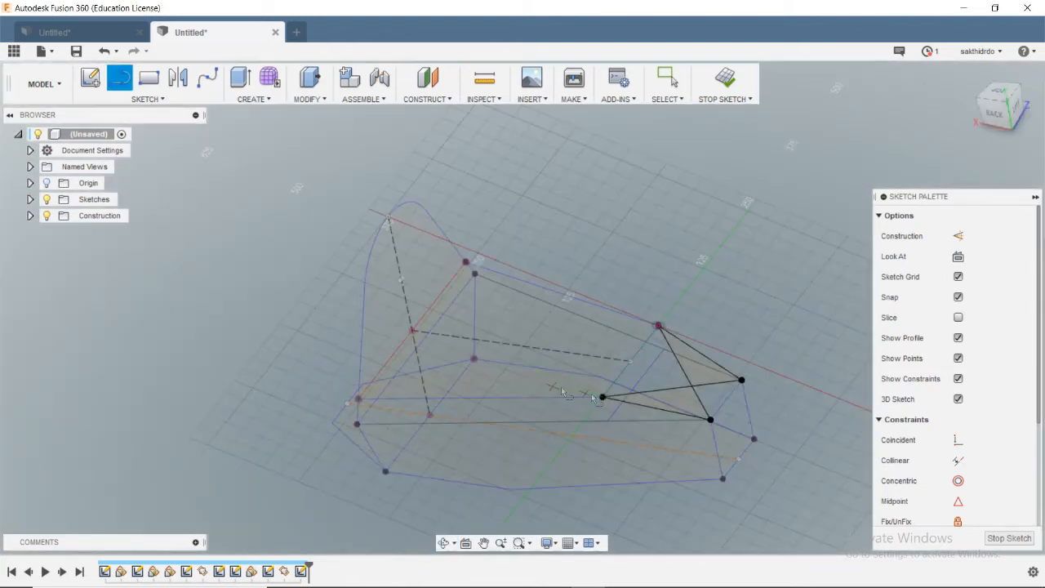
{"action": "middle_click_drag", "start_coordinate": [508, 351], "coordinate": [522, 302], "text": "shift"}
{"action": "left_click", "coordinate": [1009, 538]}
Step: Create a construction plane at an 85-degree angle through the base outline's short end edge nearest the arched profile
{"action": "mouse_move", "coordinate": [604, 359]}
{"action": "middle_mouse_down", "text": "shift"}
{"action": "mouse_move", "coordinate": [564, 291]}
{"action": "mouse_move", "coordinate": [538, 342]}
{"action": "middle_mouse_up", "text": "shift"}
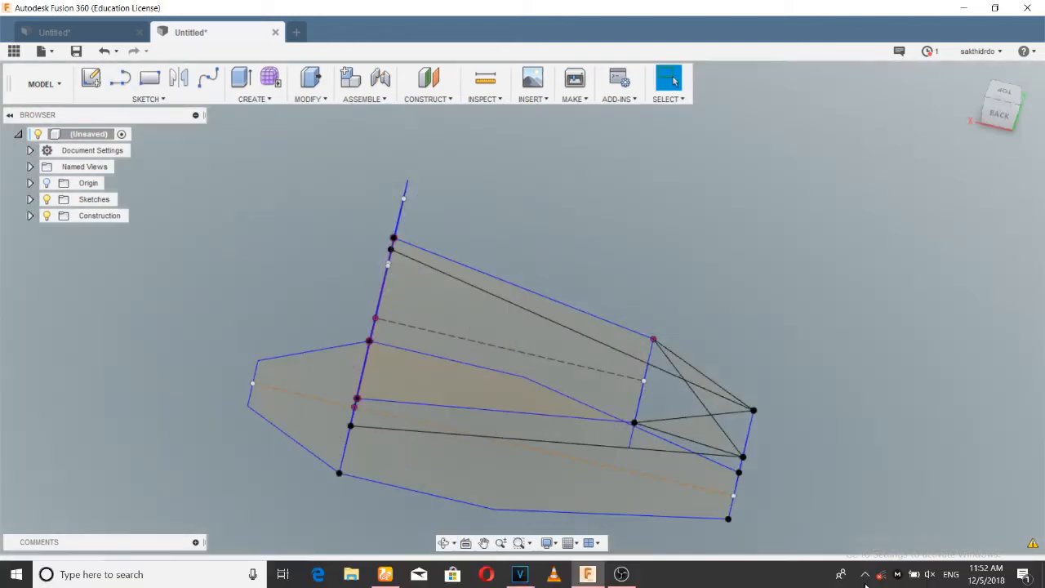
{"action": "scroll", "coordinate": [518, 296], "scroll_direction": "down", "scroll_amount": 2}
{"action": "middle_click_drag", "start_coordinate": [518, 295], "coordinate": [509, 217], "text": "shift"}
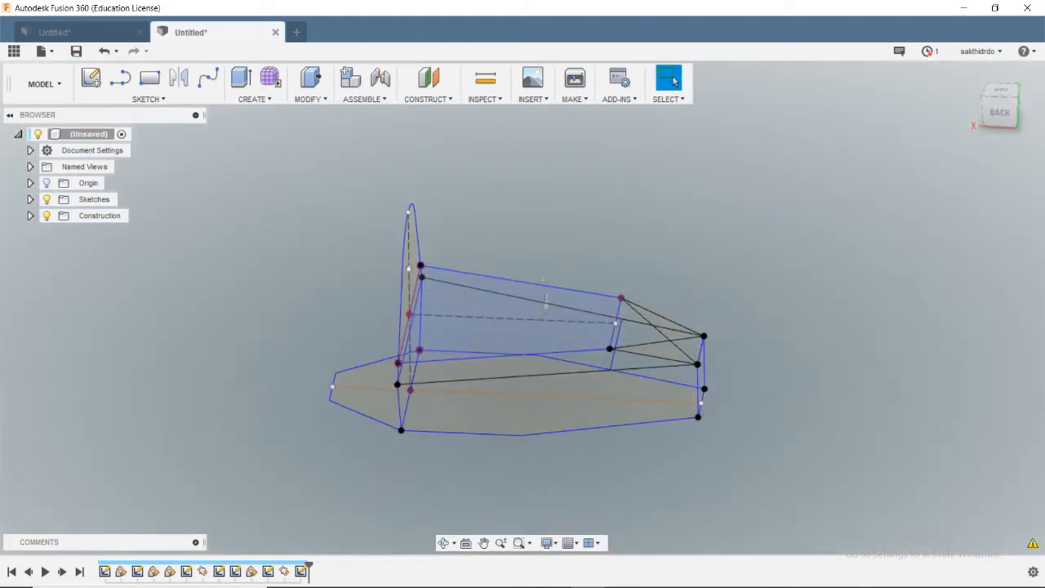
{"action": "mouse_move", "coordinate": [532, 352]}
{"action": "middle_mouse_down", "text": "shift"}
{"action": "mouse_move", "coordinate": [532, 319]}
{"action": "mouse_move", "coordinate": [530, 350]}
{"action": "middle_mouse_up", "text": "shift"}
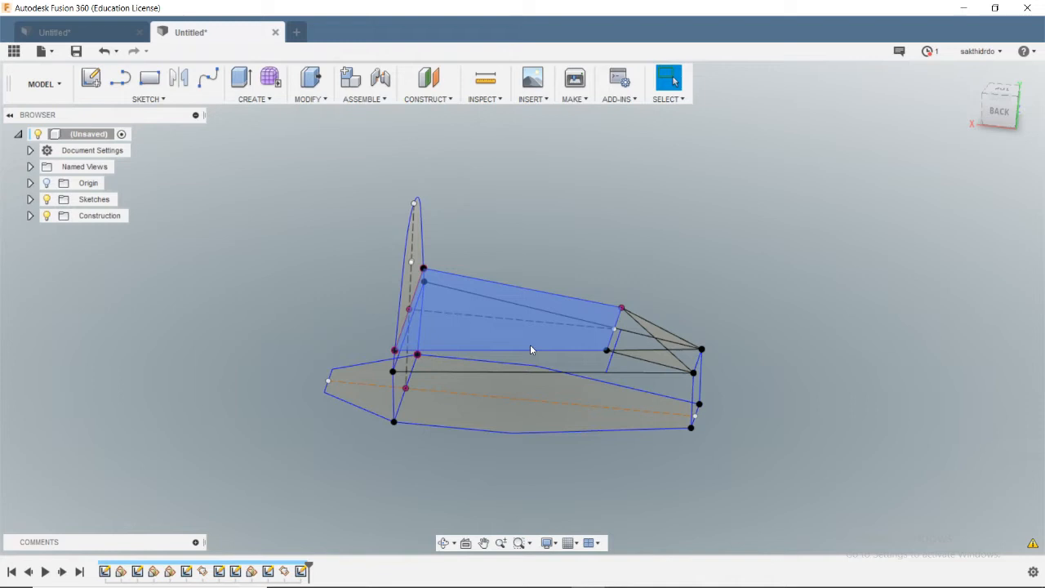
{"action": "scroll", "coordinate": [434, 271], "scroll_direction": "up", "scroll_amount": 1}
{"action": "mouse_move", "coordinate": [433, 271]}
{"action": "middle_mouse_down", "text": "shift"}
{"action": "mouse_move", "coordinate": [474, 266]}
{"action": "mouse_move", "coordinate": [394, 277]}
{"action": "mouse_move", "coordinate": [572, 188]}
{"action": "mouse_move", "coordinate": [588, 163]}
{"action": "mouse_move", "coordinate": [572, 145]}
{"action": "middle_mouse_up", "text": "shift"}
{"action": "left_click", "coordinate": [428, 99]}
{"action": "left_click", "coordinate": [440, 126]}
{"action": "left_click", "coordinate": [421, 243]}
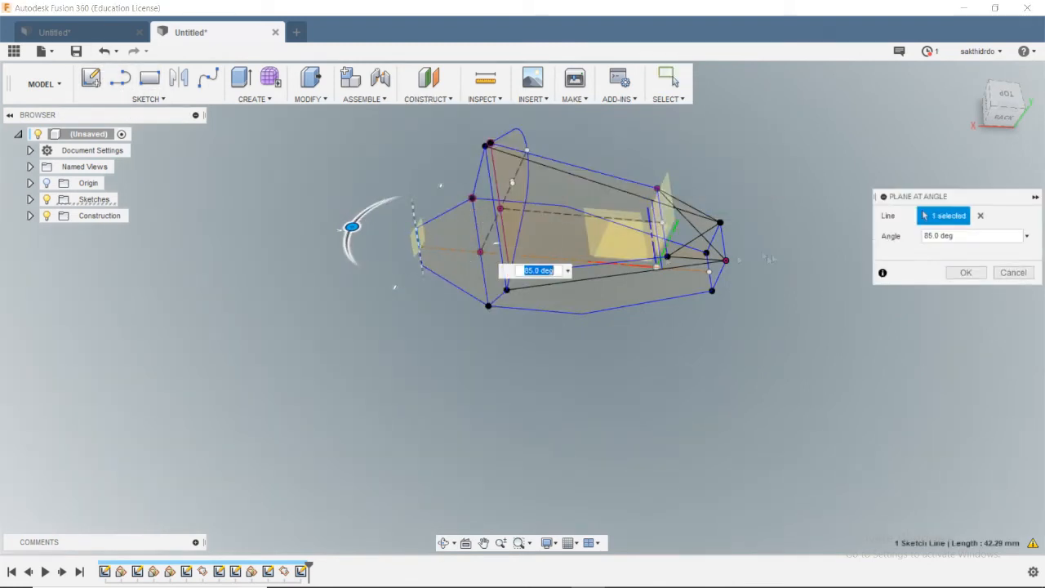
{"action": "key", "text": "Return"}
Step: Start a sketch on the angled plane and draw the two sides and upper edge of an upright rectangle above the outline's short end edge
{"action": "mouse_move", "coordinate": [626, 264]}
{"action": "middle_mouse_down", "text": "shift"}
{"action": "mouse_move", "coordinate": [473, 147]}
{"action": "mouse_move", "coordinate": [488, 233]}
{"action": "mouse_move", "coordinate": [571, 226]}
{"action": "mouse_move", "coordinate": [555, 192]}
{"action": "middle_mouse_up", "text": "shift"}
{"action": "right_click", "coordinate": [432, 247]}
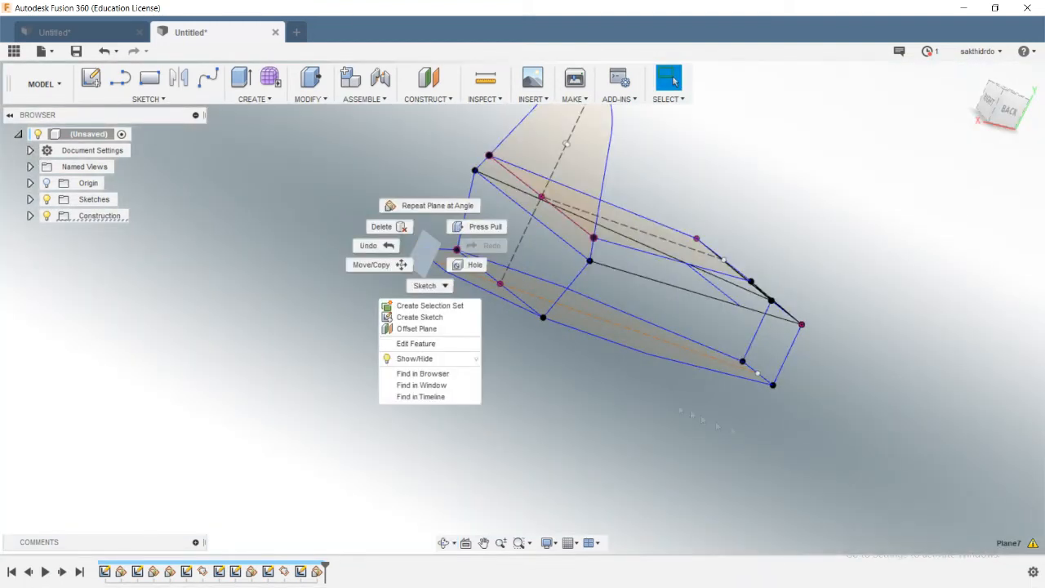
{"action": "left_click", "coordinate": [430, 317]}
{"action": "key", "text": "l"}
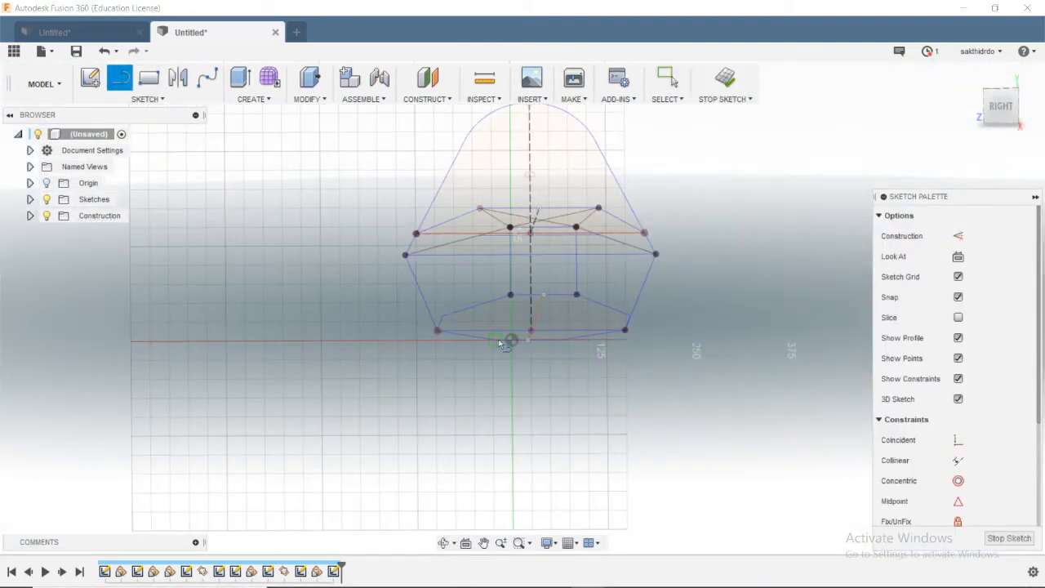
{"action": "left_click", "coordinate": [502, 390]}
{"action": "left_click", "coordinate": [501, 338]}
{"action": "left_click", "coordinate": [566, 338]}
{"action": "left_click", "coordinate": [567, 392]}
{"action": "middle_click_drag", "start_coordinate": [506, 415], "coordinate": [594, 423], "text": "shift"}
{"action": "key", "text": "Escape"}
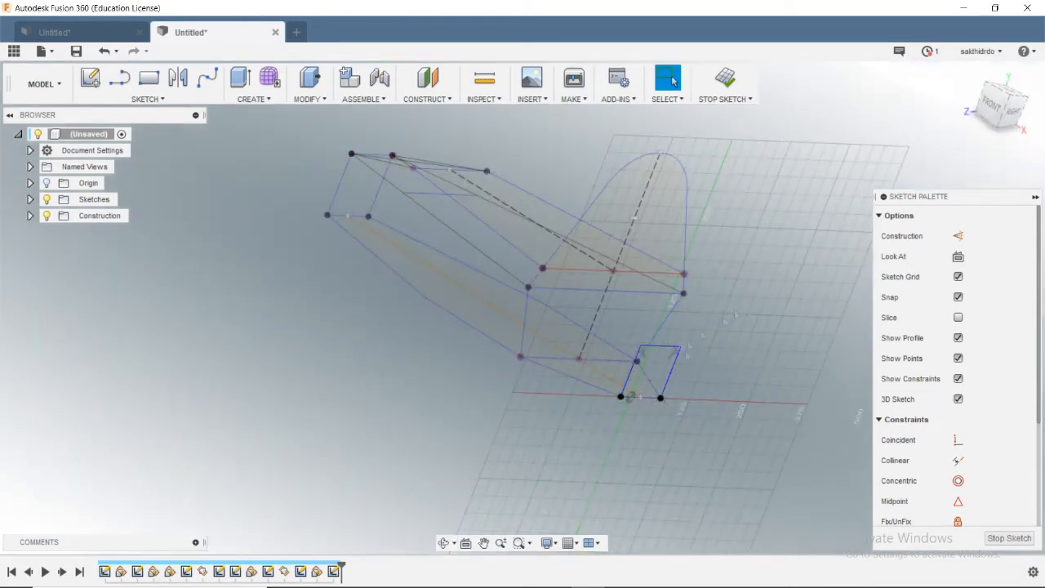
Step: Create a construction plane through the new rectangle's upper edge and the wide cross line just below the arched profile's base
{"action": "left_click", "coordinate": [433, 80]}
{"action": "key", "text": "Escape"}
{"action": "left_click", "coordinate": [427, 99]}
{"action": "left_click", "coordinate": [442, 179]}
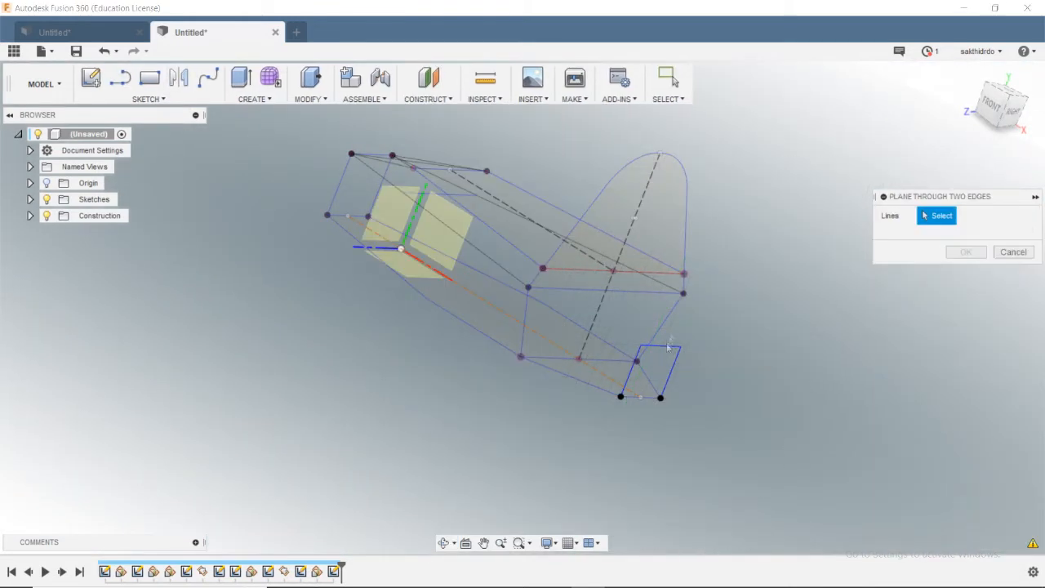
{"action": "left_click", "coordinate": [667, 346]}
{"action": "left_click", "coordinate": [660, 292]}
{"action": "key", "text": "Return"}
Step: Sketch on the two-edge plane two lines joining the small rectangle's upper corners to the wide cross line's ends, and finish the sketch
{"action": "right_click", "coordinate": [711, 326]}
{"action": "left_click", "coordinate": [702, 397]}
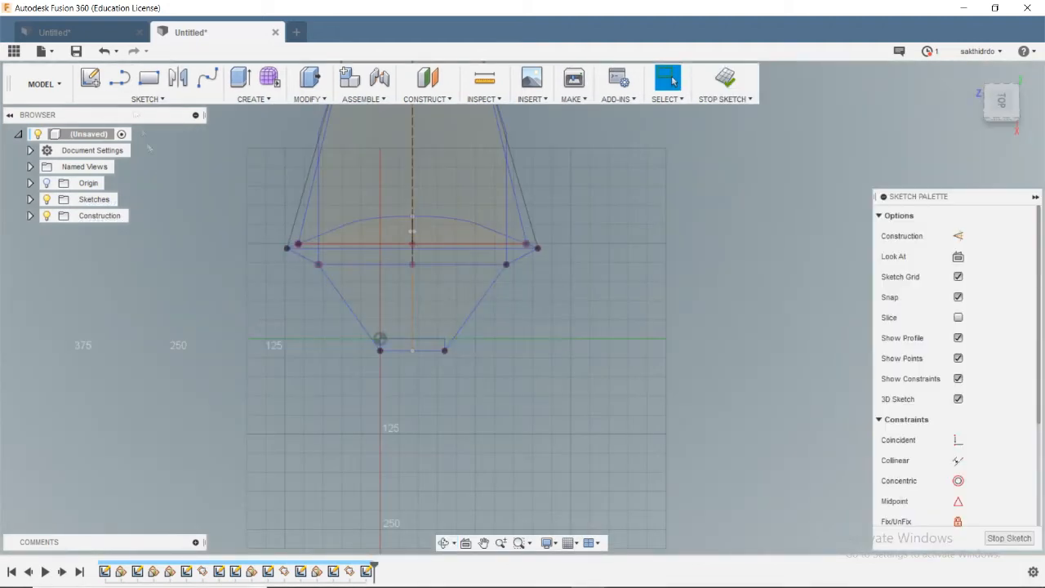
{"action": "key", "text": "l"}
{"action": "scroll", "coordinate": [380, 336], "scroll_direction": "up", "scroll_amount": 2}
{"action": "middle_click_drag", "start_coordinate": [381, 330], "coordinate": [386, 295], "text": "shift"}
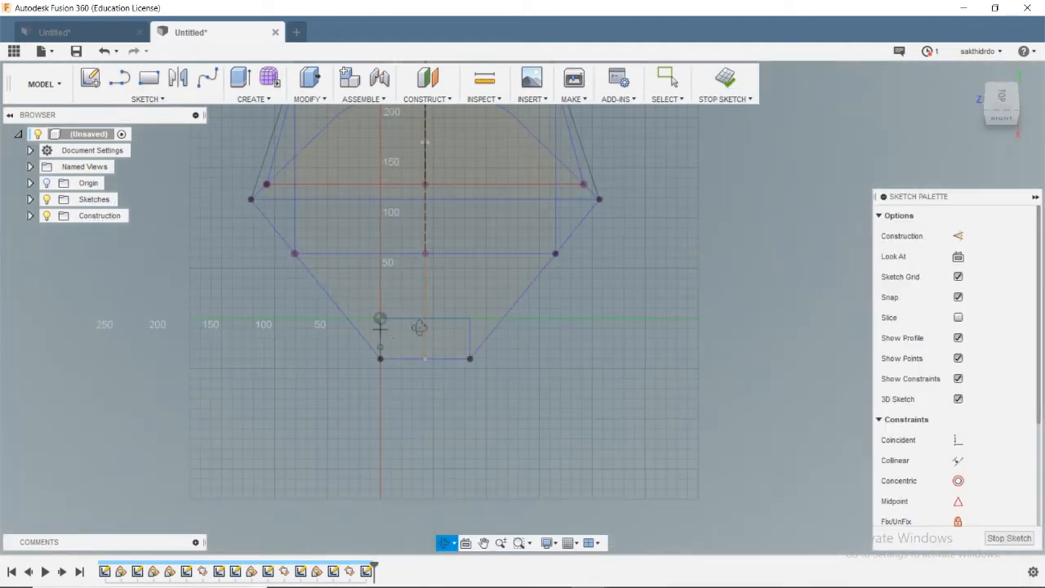
{"action": "middle_click_drag", "start_coordinate": [419, 328], "coordinate": [370, 299], "text": "shift"}
{"action": "left_click", "coordinate": [370, 296]}
{"action": "mouse_move", "coordinate": [242, 253]}
{"action": "middle_mouse_down", "text": "shift"}
{"action": "mouse_move", "coordinate": [213, 287]}
{"action": "mouse_move", "coordinate": [340, 382]}
{"action": "mouse_move", "coordinate": [446, 352]}
{"action": "middle_mouse_up", "text": "shift"}
{"action": "left_click", "coordinate": [208, 298]}
{"action": "key", "text": "Escape"}
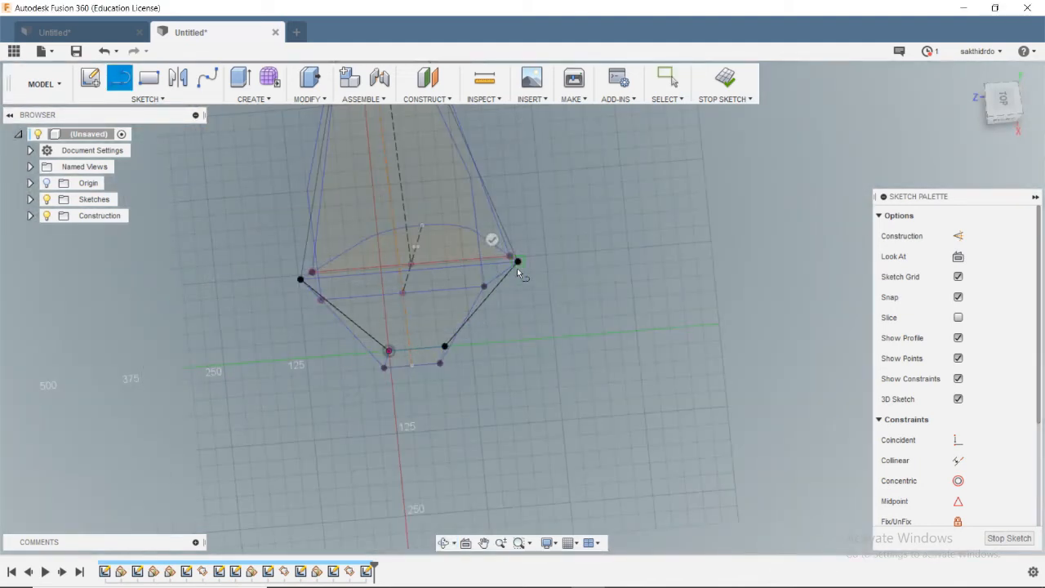
{"action": "left_click", "coordinate": [517, 267]}
{"action": "middle_click_drag", "start_coordinate": [517, 268], "coordinate": [525, 310], "text": "shift"}
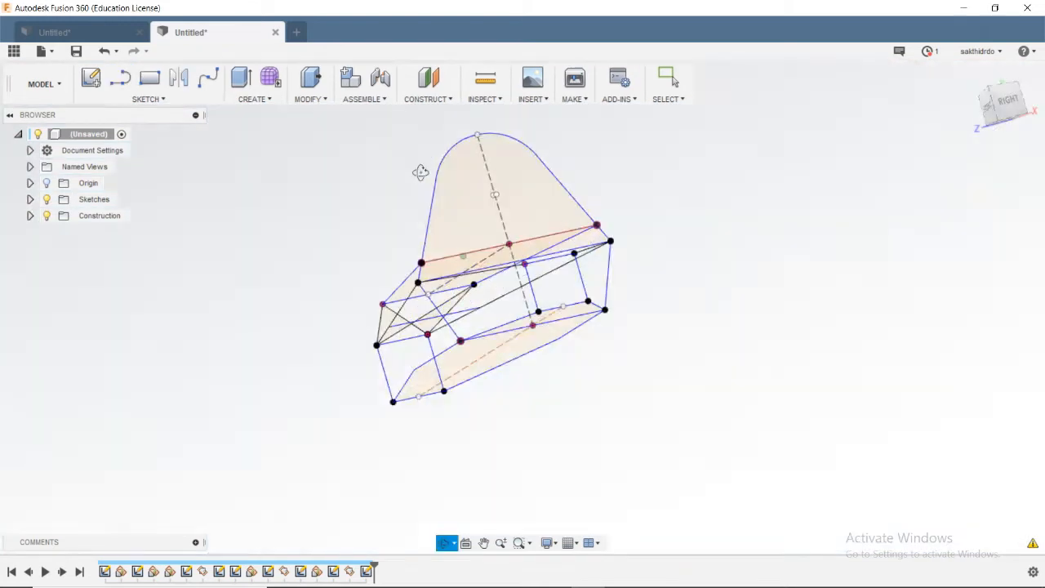
{"action": "mouse_move", "coordinate": [420, 171]}
{"action": "middle_mouse_down", "text": "shift"}
{"action": "mouse_move", "coordinate": [289, 250]}
{"action": "mouse_move", "coordinate": [547, 205]}
{"action": "mouse_move", "coordinate": [221, 205]}
{"action": "mouse_move", "coordinate": [605, 234]}
{"action": "mouse_move", "coordinate": [597, 251]}
{"action": "middle_mouse_up", "text": "shift"}
{"action": "left_click", "coordinate": [120, 80]}
{"action": "middle_click_drag", "start_coordinate": [682, 351], "coordinate": [653, 306], "text": "shift"}
{"action": "left_click", "coordinate": [427, 99]}
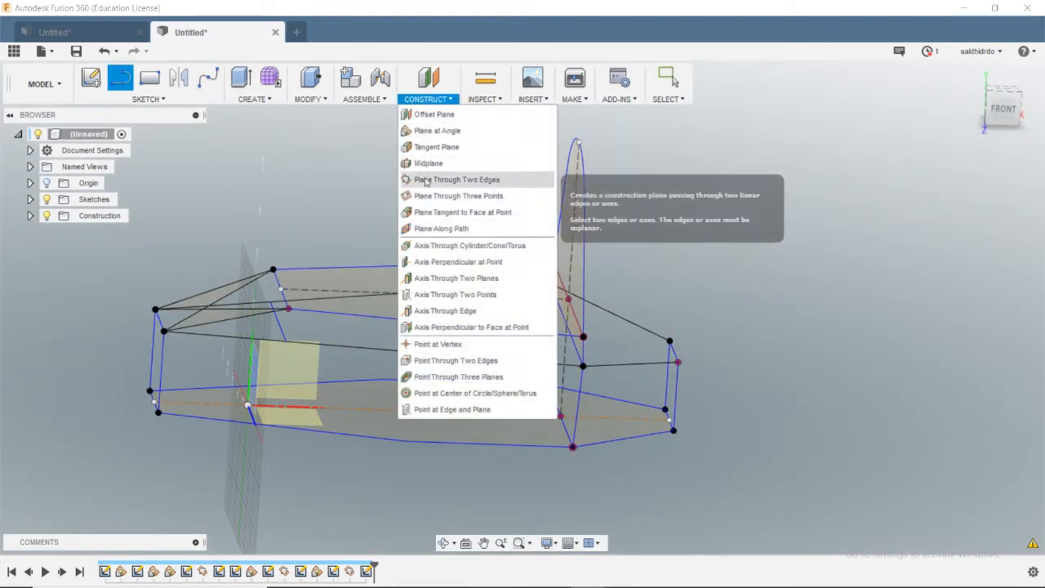
{"action": "left_click", "coordinate": [457, 175]}
Step: Create a construction plane through three points: the arched profile's apex and the small rectangle's two upper corners
{"action": "left_click", "coordinate": [427, 98]}
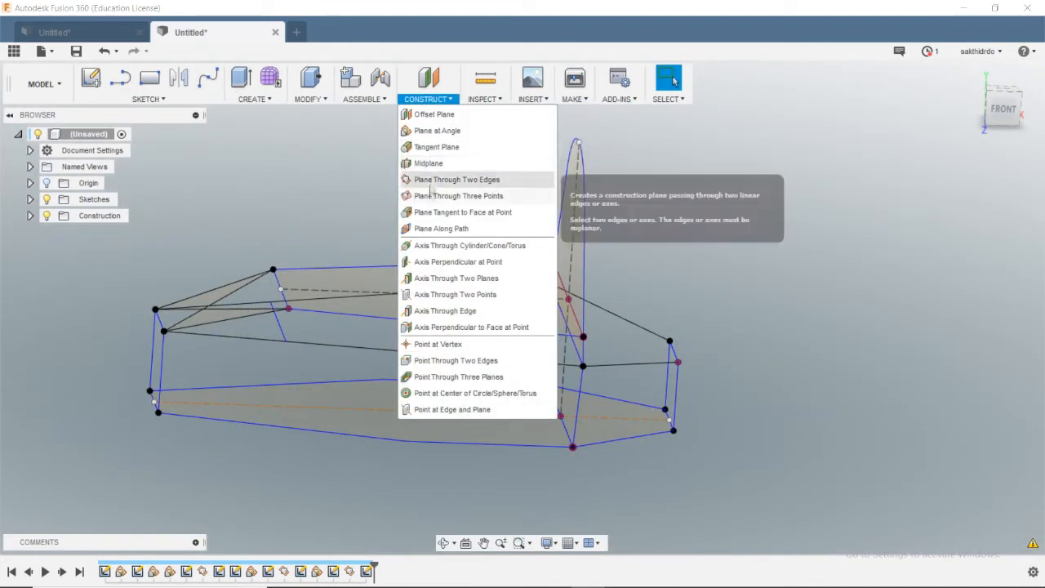
{"action": "left_click", "coordinate": [457, 191]}
{"action": "left_click", "coordinate": [670, 341]}
{"action": "left_click", "coordinate": [965, 253]}
Step: Sketch on the three-point plane two lines from the small rectangle's upper corners to the arched profile's apex, and finish the sketch
{"action": "middle_click_drag", "start_coordinate": [776, 245], "coordinate": [710, 196], "text": "shift"}
{"action": "left_click", "coordinate": [120, 79]}
{"action": "middle_click_drag", "start_coordinate": [564, 310], "coordinate": [624, 383], "text": "shift"}
{"action": "left_click", "coordinate": [618, 383]}
{"action": "left_click", "coordinate": [498, 443]}
{"action": "mouse_move", "coordinate": [522, 282]}
{"action": "middle_mouse_down", "text": "shift"}
{"action": "mouse_move", "coordinate": [566, 319]}
{"action": "mouse_move", "coordinate": [522, 277]}
{"action": "middle_mouse_up", "text": "shift"}
{"action": "left_click", "coordinate": [569, 259]}
{"action": "left_click", "coordinate": [536, 408]}
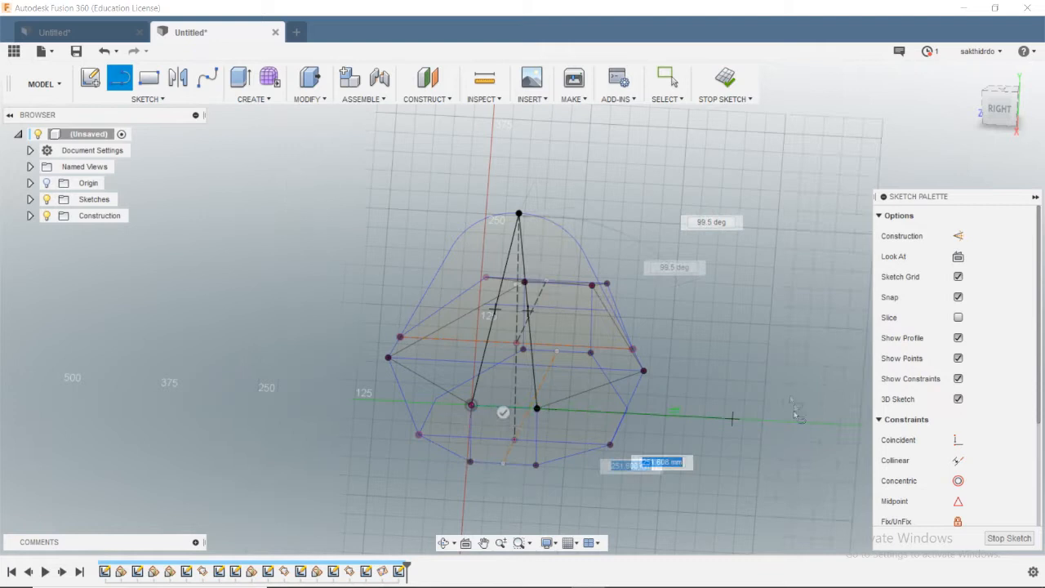
{"action": "middle_click_drag", "start_coordinate": [799, 413], "coordinate": [702, 384], "text": "shift"}
{"action": "left_click", "coordinate": [712, 324]}
{"action": "left_click", "coordinate": [1009, 538]}
Step: Create a construction plane through the arched profile's base line and the small rectangle's upper edge
{"action": "left_click", "coordinate": [428, 99]}
{"action": "left_click", "coordinate": [448, 180]}
{"action": "left_click", "coordinate": [695, 313]}
{"action": "left_click", "coordinate": [754, 349]}
{"action": "left_click", "coordinate": [966, 252]}
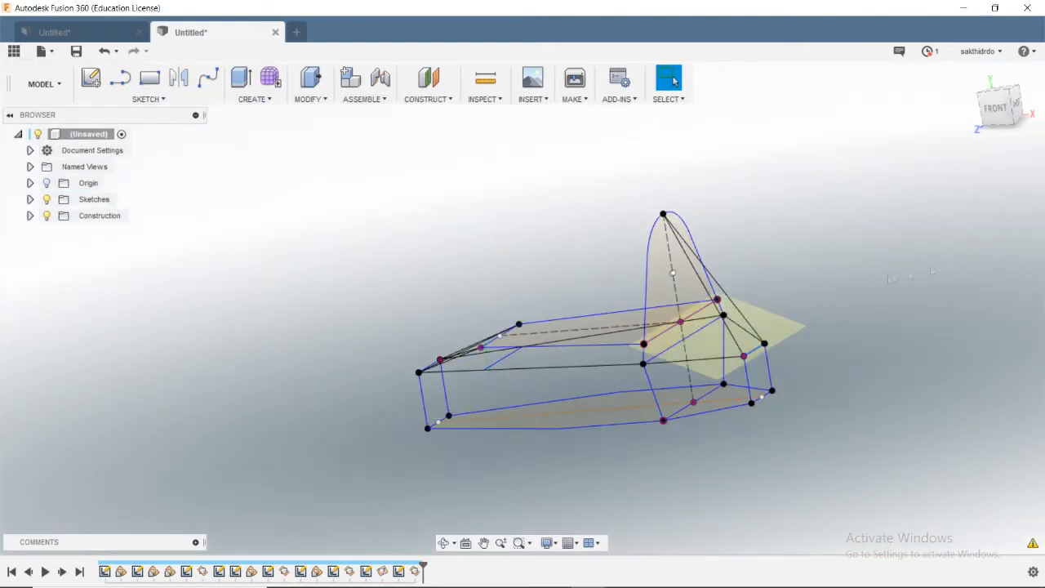
Step: Sketch on that plane the lines joining the small rectangle's upper corners to the ends of the profile's base line, and finish the sketch
{"action": "left_click", "coordinate": [120, 80]}
{"action": "left_click", "coordinate": [719, 335]}
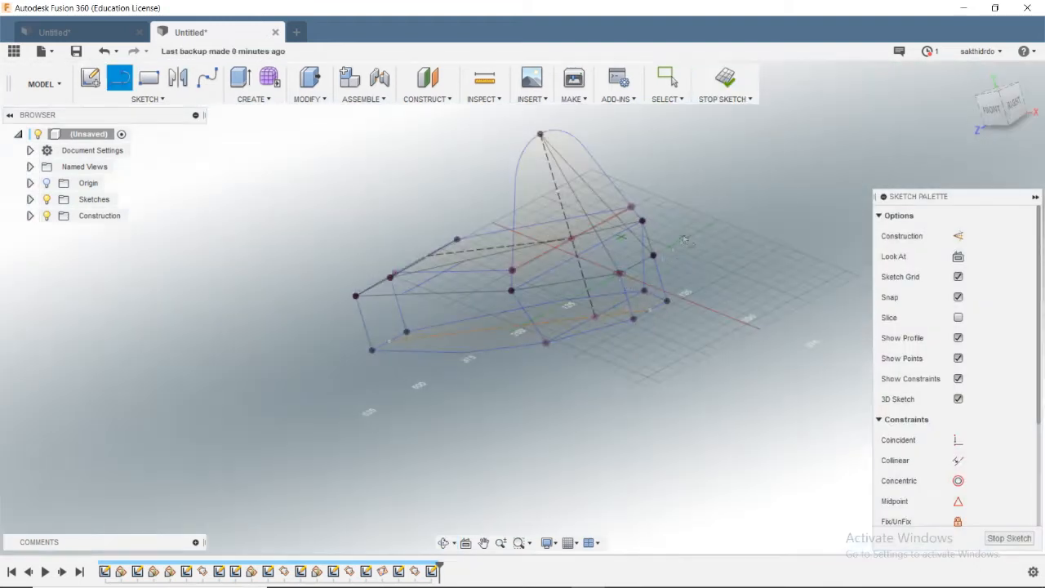
{"action": "left_click", "coordinate": [512, 271]}
{"action": "key", "text": "Escape"}
{"action": "mouse_move", "coordinate": [608, 247]}
{"action": "middle_mouse_down", "text": "shift"}
{"action": "mouse_move", "coordinate": [655, 296]}
{"action": "mouse_move", "coordinate": [611, 284]}
{"action": "middle_mouse_up", "text": "shift"}
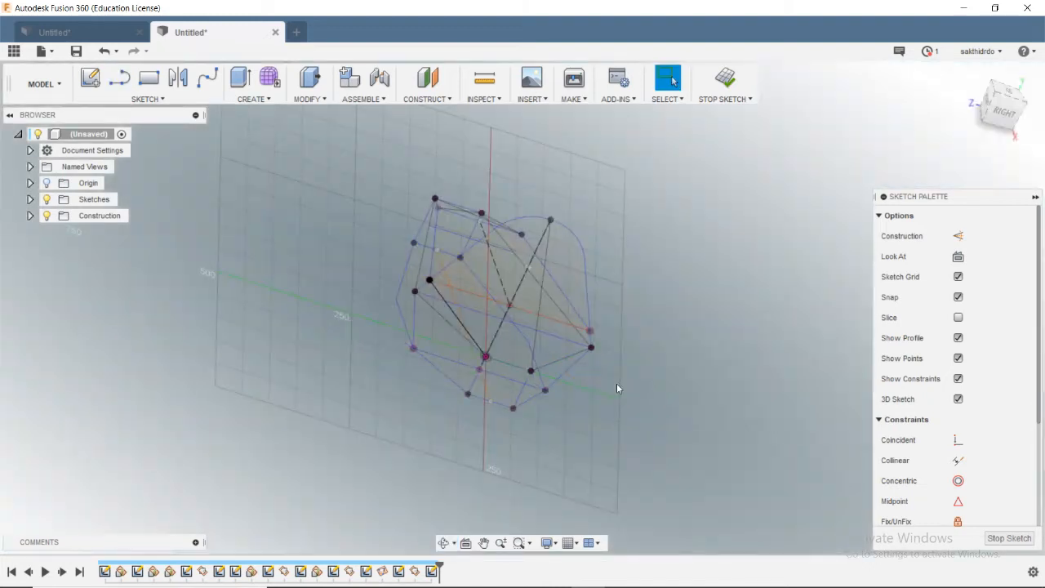
{"action": "mouse_move", "coordinate": [603, 360]}
{"action": "middle_mouse_down", "text": "shift"}
{"action": "mouse_move", "coordinate": [613, 390]}
{"action": "mouse_move", "coordinate": [623, 387]}
{"action": "middle_mouse_up", "text": "shift"}
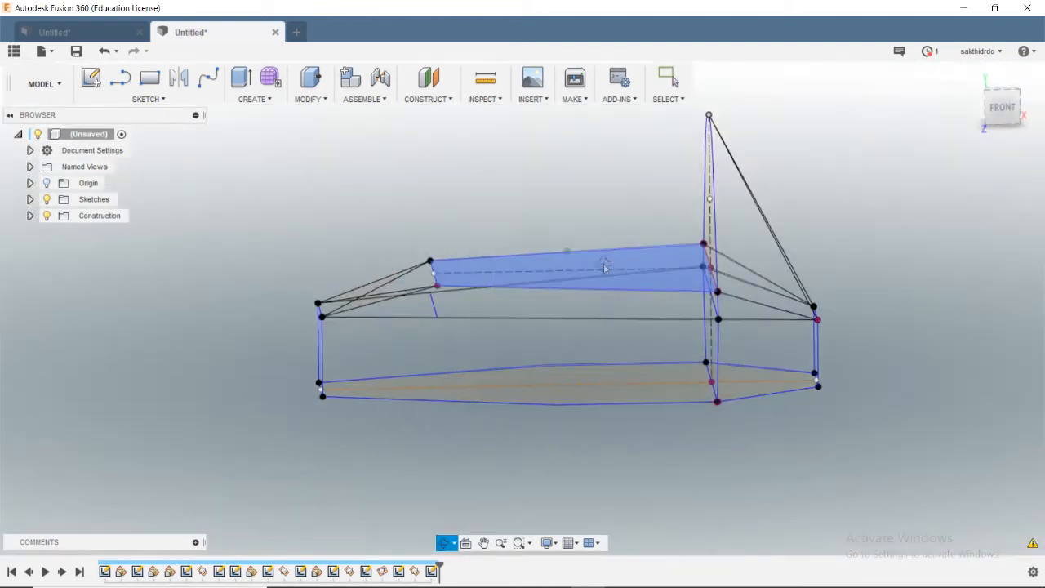
{"action": "key", "text": "Escape"}
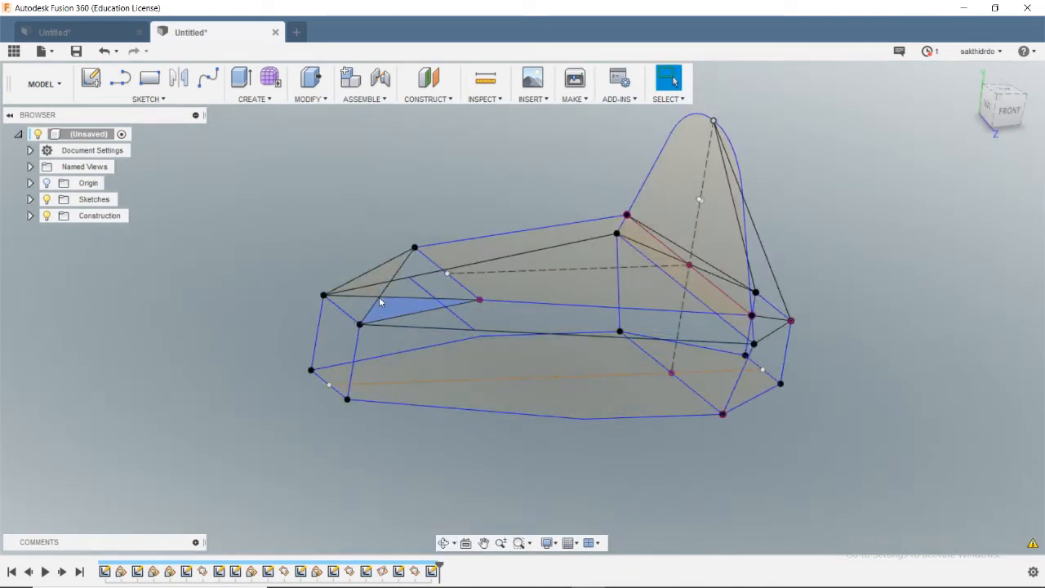
Step: Edit the crossed-bracing sketch and try adding lines from its corner down to the base outline and across to the wide corner near the profile
{"action": "left_click", "coordinate": [123, 77]}
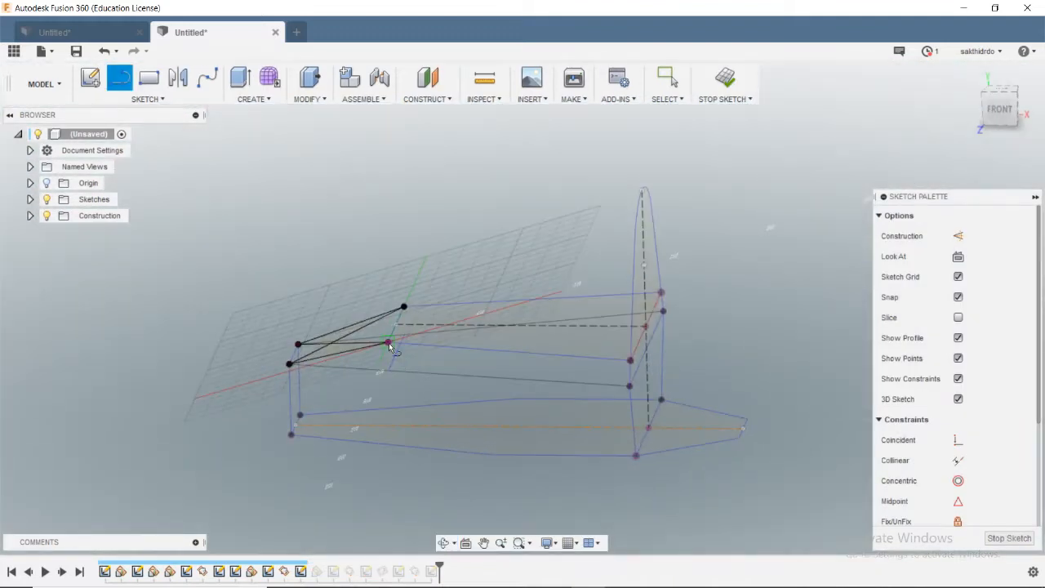
{"action": "left_click", "coordinate": [389, 345]}
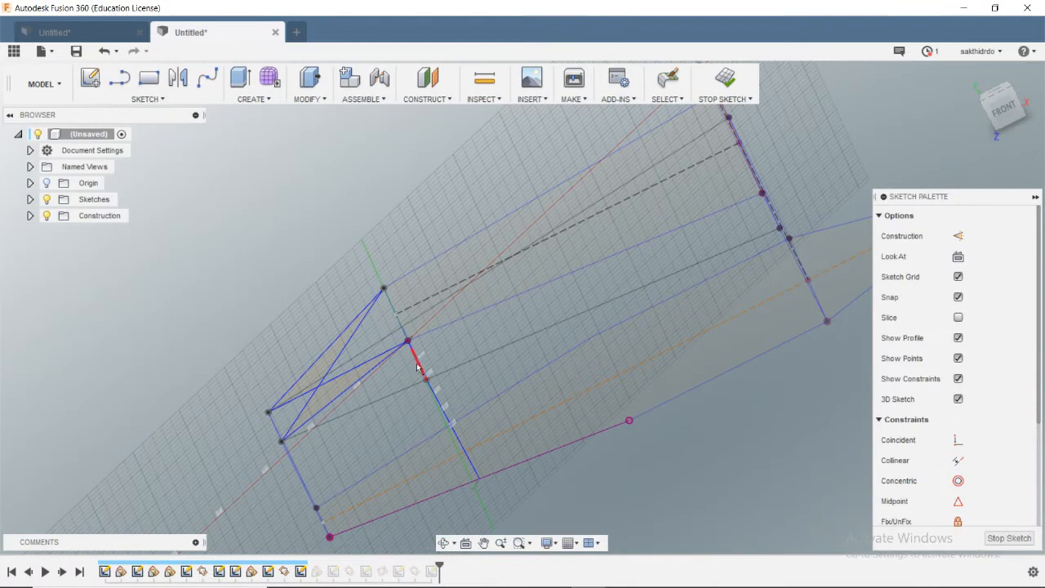
{"action": "key", "text": "l"}
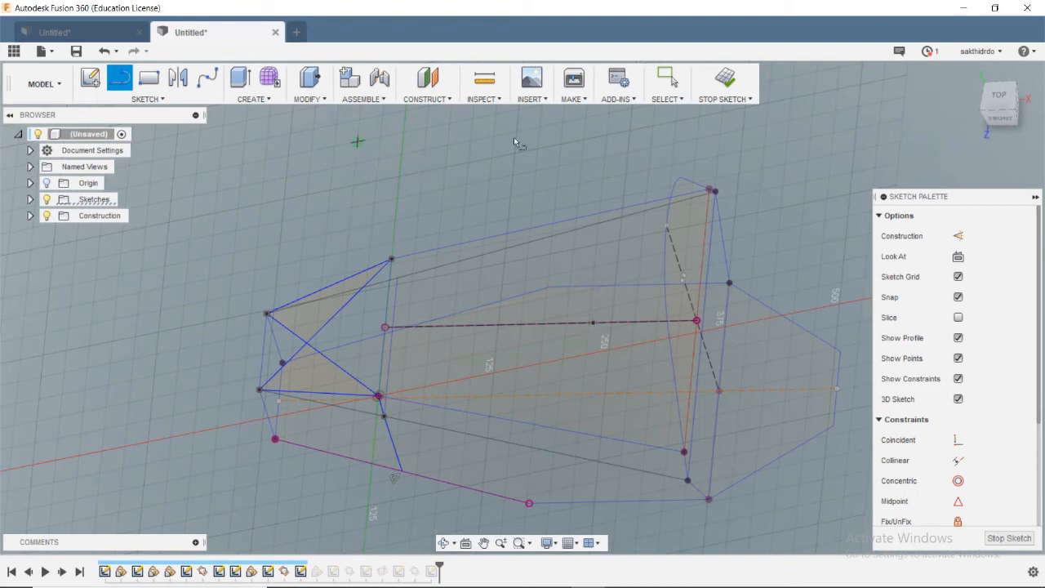
{"action": "key", "text": "Escape"}
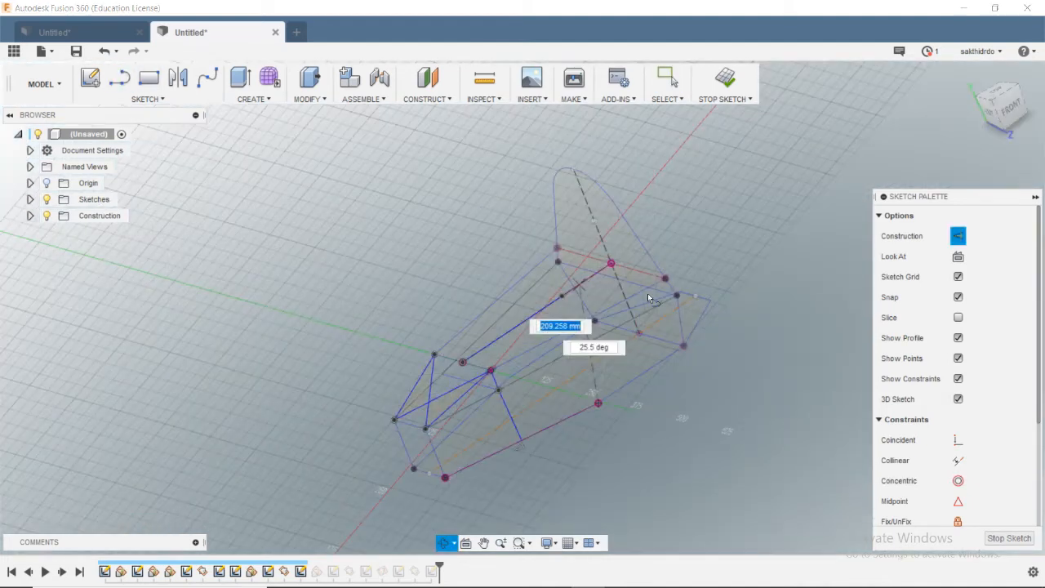
{"action": "left_click", "coordinate": [647, 293]}
{"action": "left_click", "coordinate": [673, 79]}
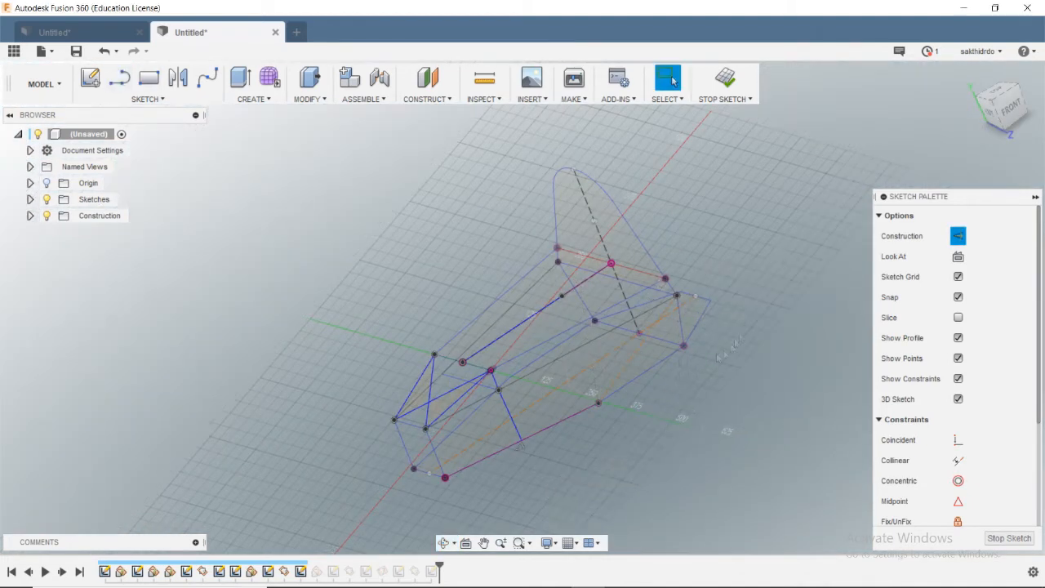
{"action": "key", "text": "l"}
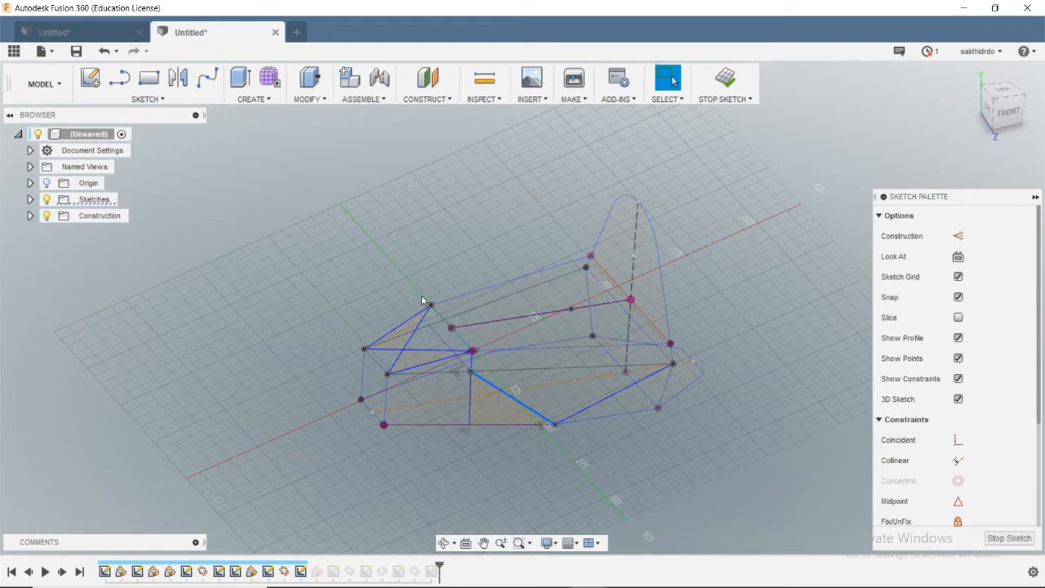
Step: Try to mirror the added lines in the bracing sketch, cancel the mirror, and undo the sketch changes
{"action": "left_click", "coordinate": [178, 79]}
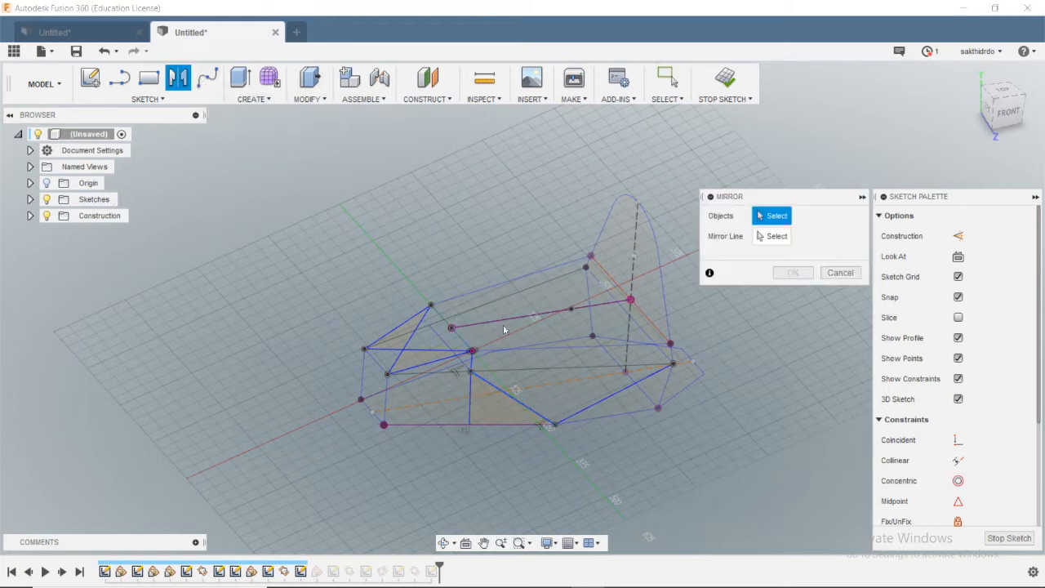
{"action": "middle_click_drag", "start_coordinate": [504, 329], "coordinate": [523, 417], "text": "shift"}
{"action": "middle_click_drag", "start_coordinate": [381, 262], "coordinate": [458, 380], "text": "shift"}
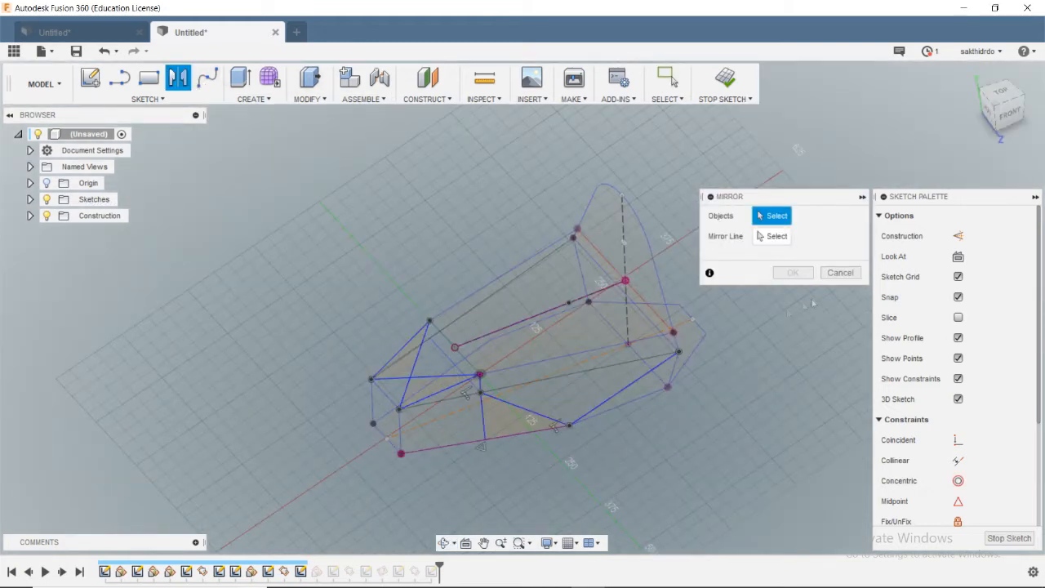
{"action": "left_click", "coordinate": [839, 274]}
{"action": "key", "text": "ctrl+z"}
{"action": "key", "text": "ctrl+z"}
{"action": "key", "text": "ctrl+z"}
Step: Create a construction plane through three points: the bracing's side corner, the short line's end below it, and the wide corner below the profile
{"action": "middle_click_drag", "start_coordinate": [398, 328], "coordinate": [439, 288], "text": "shift"}
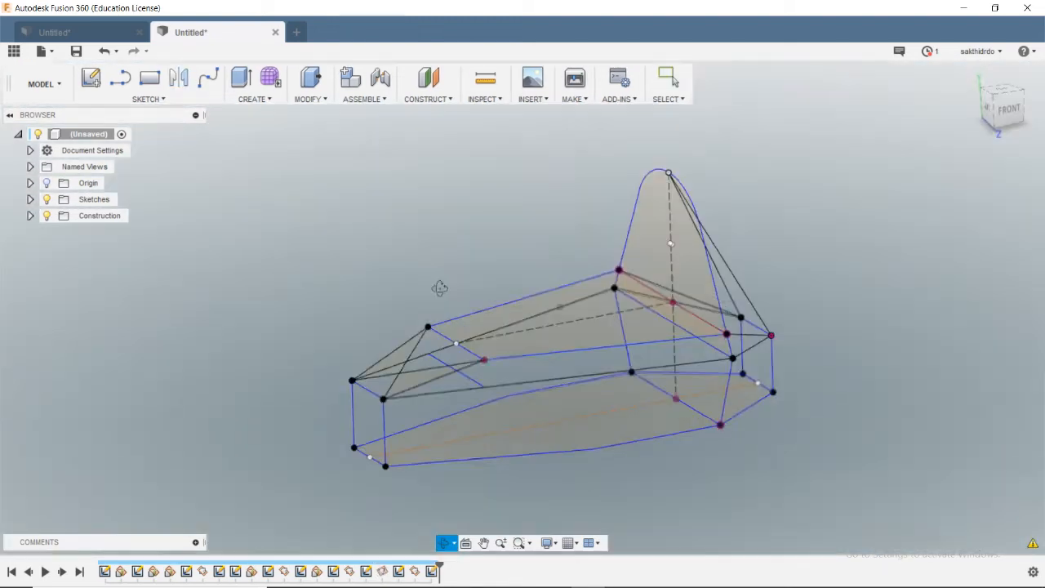
{"action": "left_click", "coordinate": [427, 98]}
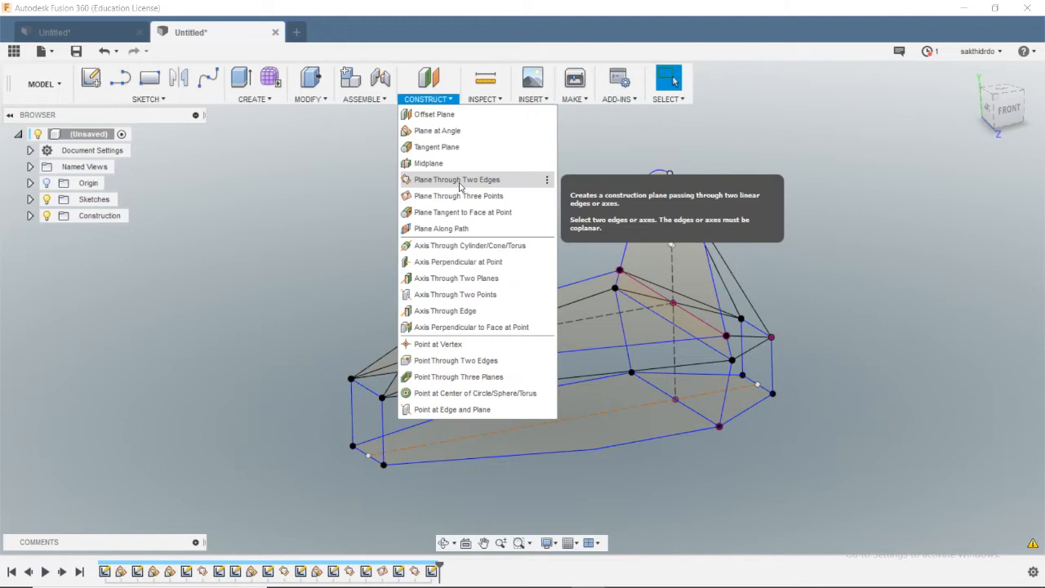
{"action": "left_click", "coordinate": [458, 196]}
{"action": "middle_click_drag", "start_coordinate": [669, 403], "coordinate": [674, 434], "text": "shift"}
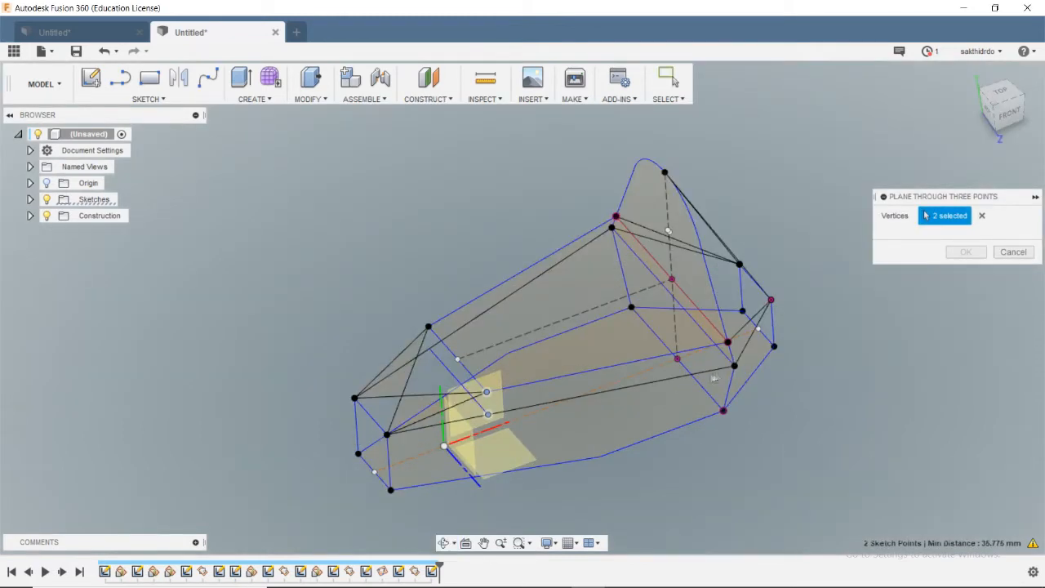
{"action": "left_click", "coordinate": [734, 366]}
{"action": "key", "text": "Return"}
Step: Sketch on the new three-point plane a short line joining the bracing's side corner to the point directly below it, and finish the sketch
{"action": "right_click", "coordinate": [601, 376]}
{"action": "left_click", "coordinate": [610, 447]}
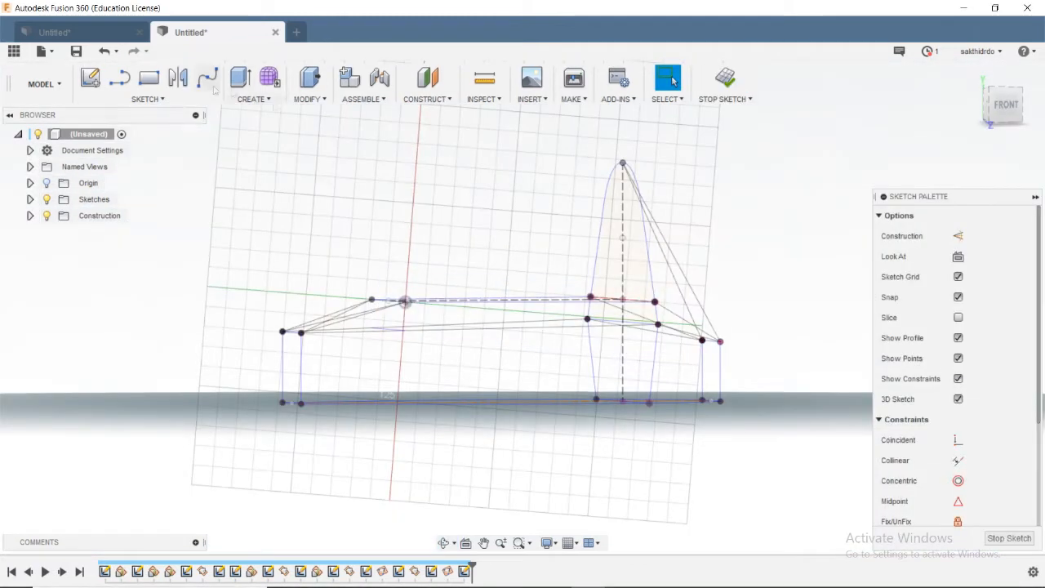
{"action": "left_click", "coordinate": [207, 78]}
{"action": "middle_click_drag", "start_coordinate": [404, 305], "coordinate": [413, 340], "text": "shift"}
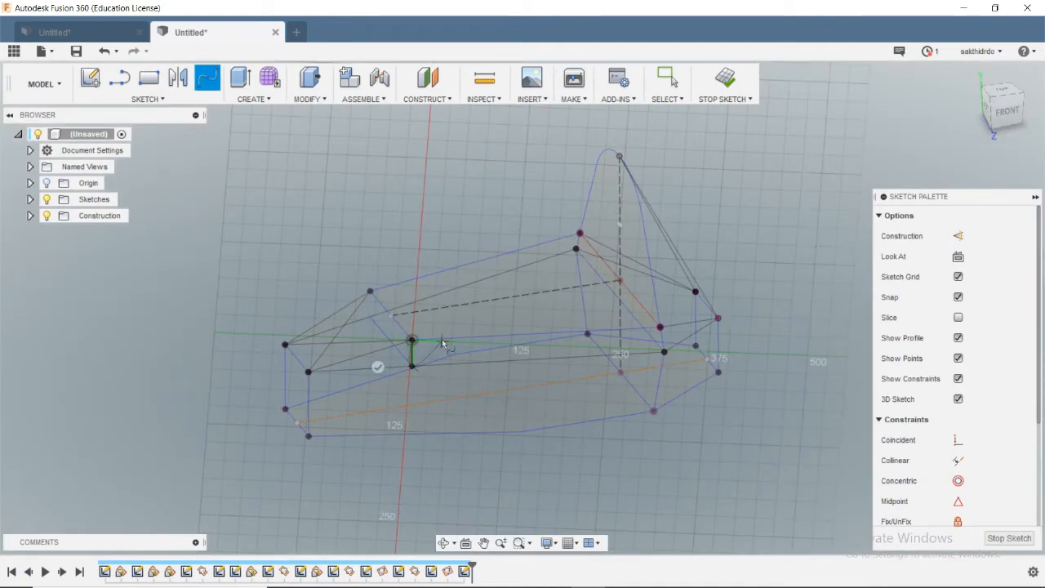
{"action": "key", "text": "l"}
{"action": "left_click", "coordinate": [411, 339]}
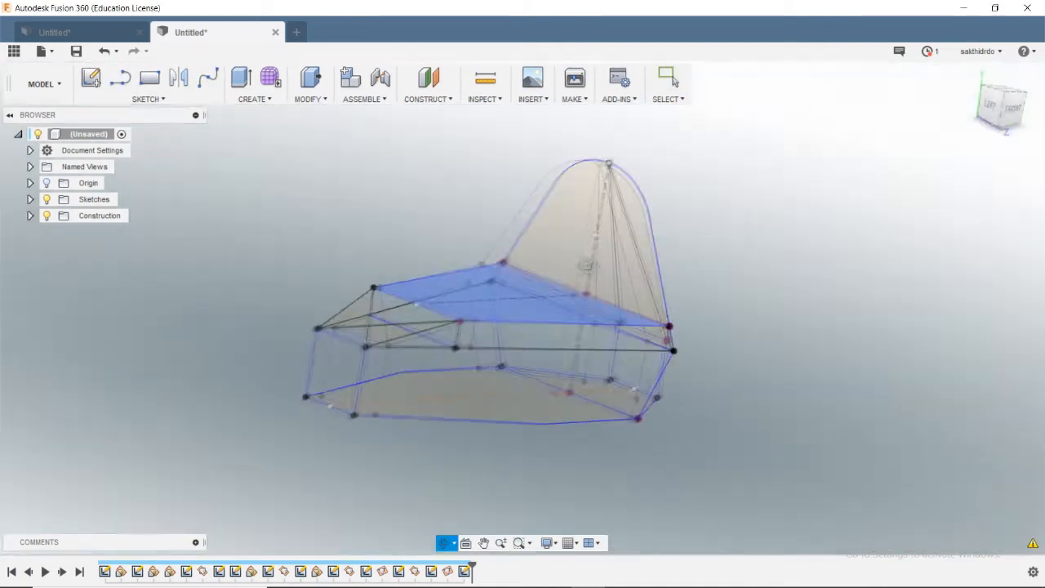
{"action": "middle_click_drag", "start_coordinate": [417, 304], "coordinate": [511, 306], "text": "shift"}
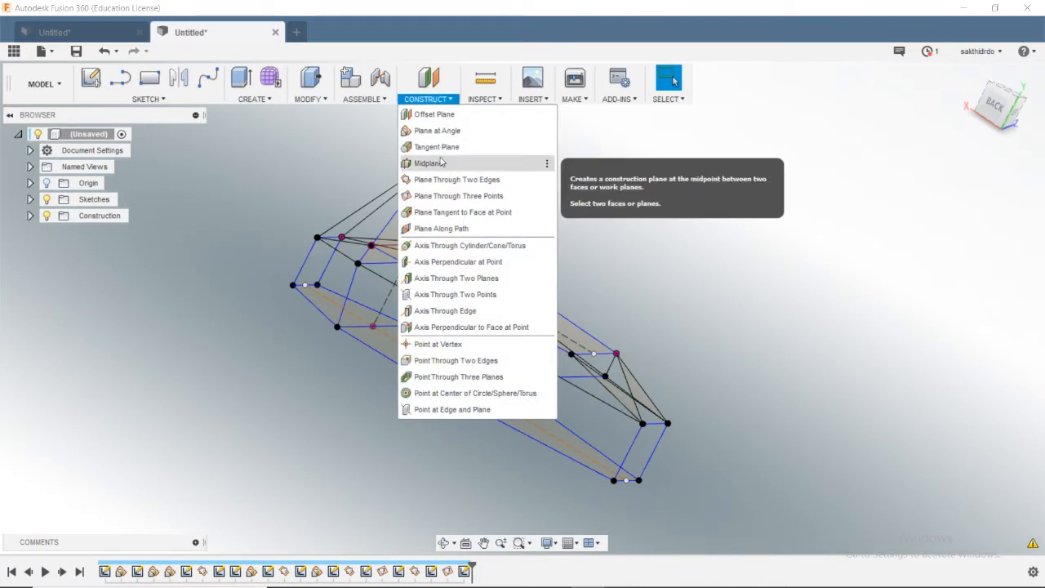
Step: Create a three-point construction plane on the bracing's opposite side and sketch on it a short line, about 37 mm, down from the bracing's side corner
{"action": "left_click", "coordinate": [457, 191]}
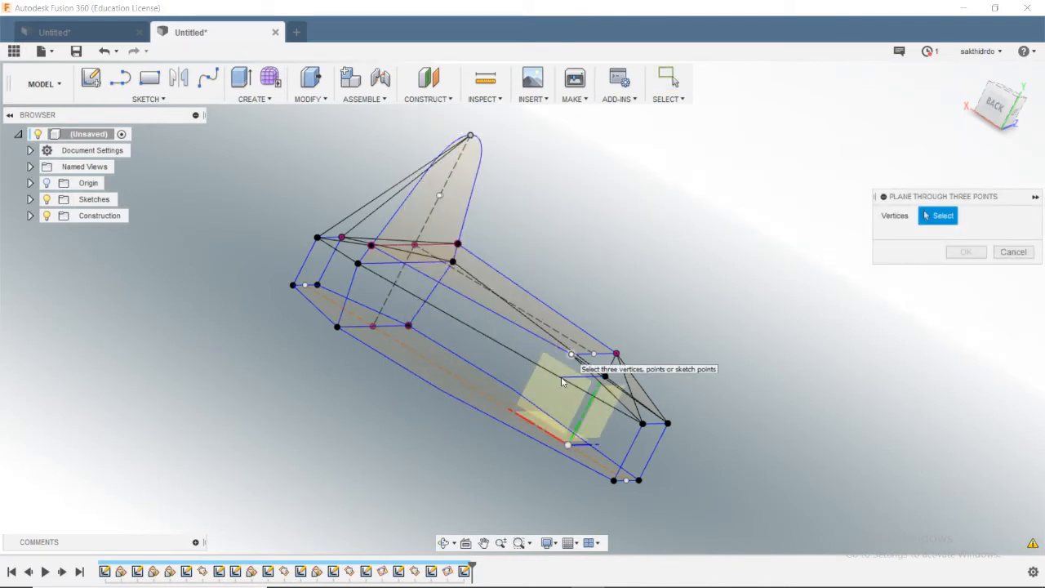
{"action": "left_click", "coordinate": [341, 237]}
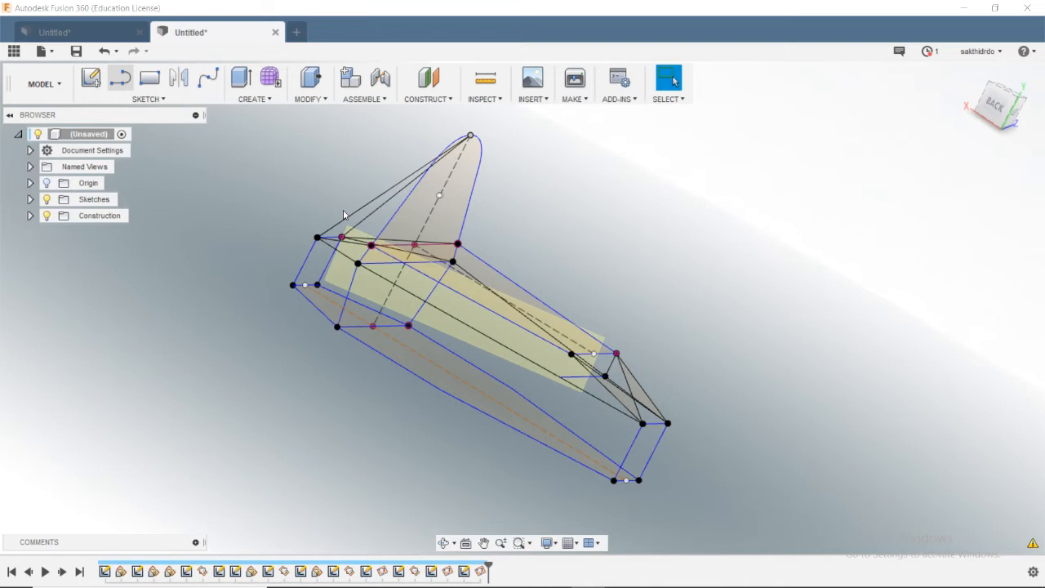
{"action": "left_click", "coordinate": [363, 251]}
{"action": "left_click", "coordinate": [578, 318]}
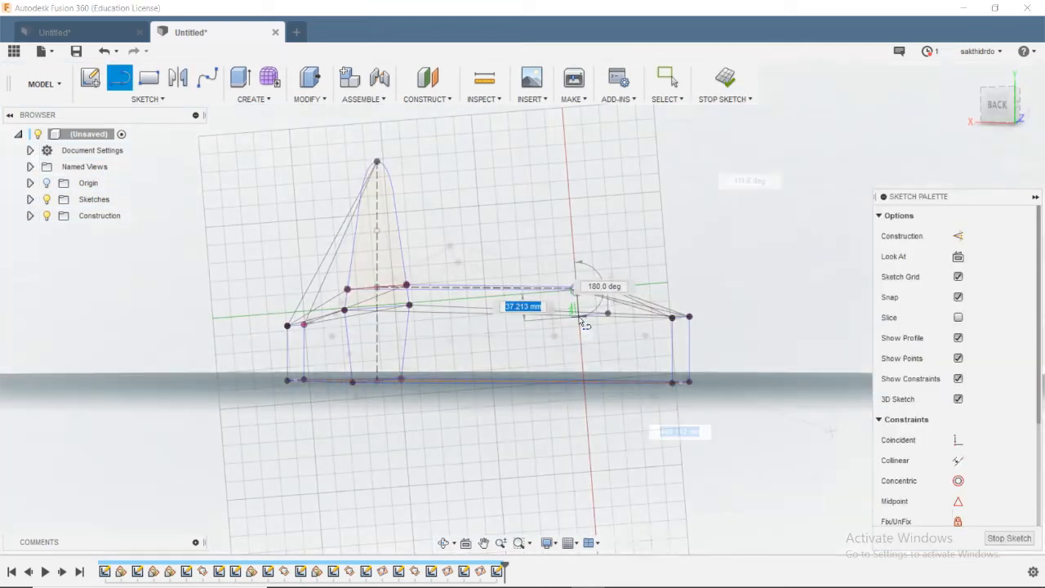
{"action": "middle_click_drag", "start_coordinate": [833, 431], "coordinate": [585, 334], "text": "shift"}
{"action": "left_click", "coordinate": [725, 78]}
{"action": "middle_click_drag", "start_coordinate": [735, 326], "coordinate": [788, 285], "text": "shift"}
Step: Create a construction plane through three points: the wide upper corner below the profile and the two side corners of the base outline beneath it
{"action": "left_click", "coordinate": [428, 91]}
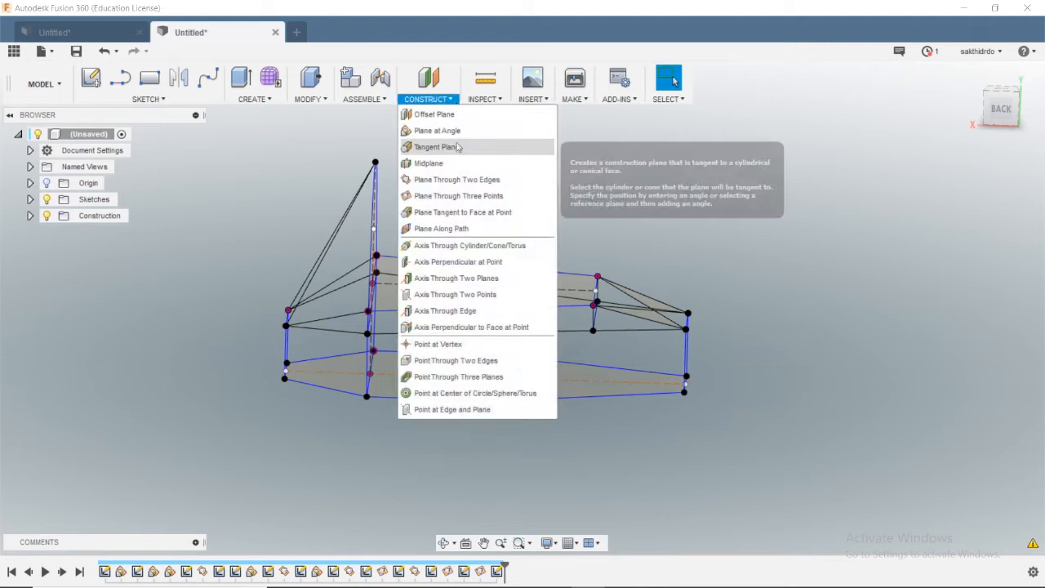
{"action": "left_click", "coordinate": [457, 194]}
{"action": "left_click", "coordinate": [496, 401]}
{"action": "left_click", "coordinate": [366, 396]}
{"action": "left_click", "coordinate": [966, 252]}
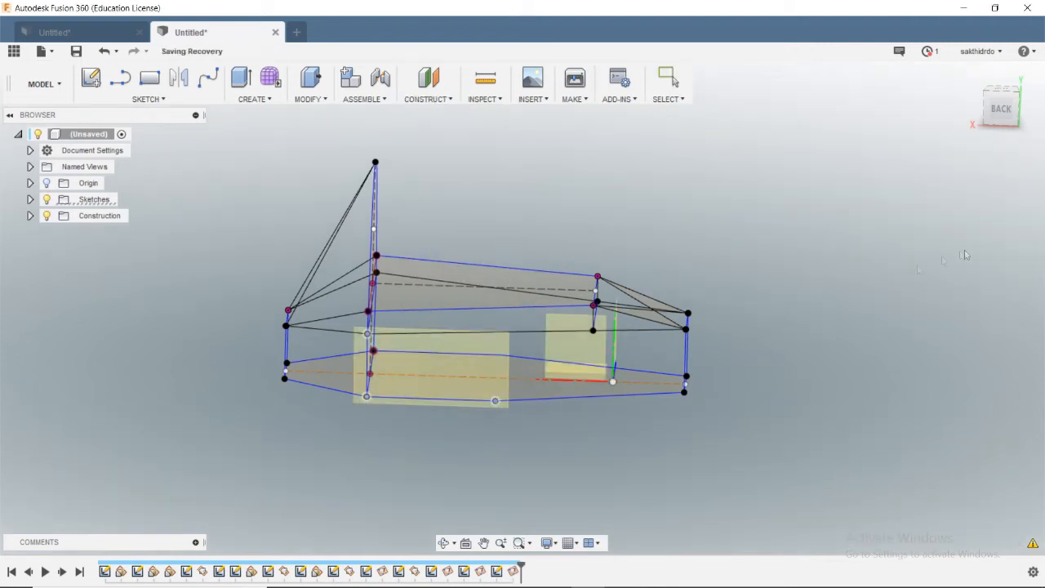
Step: Sketch side bracing on that plane: a zigzag between the upper rail and base corners, plus a vertical line from the short line's lower end to the base edge
{"action": "left_click", "coordinate": [120, 78]}
{"action": "left_click", "coordinate": [423, 363]}
{"action": "left_click", "coordinate": [466, 341]}
{"action": "middle_click_drag", "start_coordinate": [593, 356], "coordinate": [596, 419], "text": "shift"}
{"action": "left_click", "coordinate": [598, 418]}
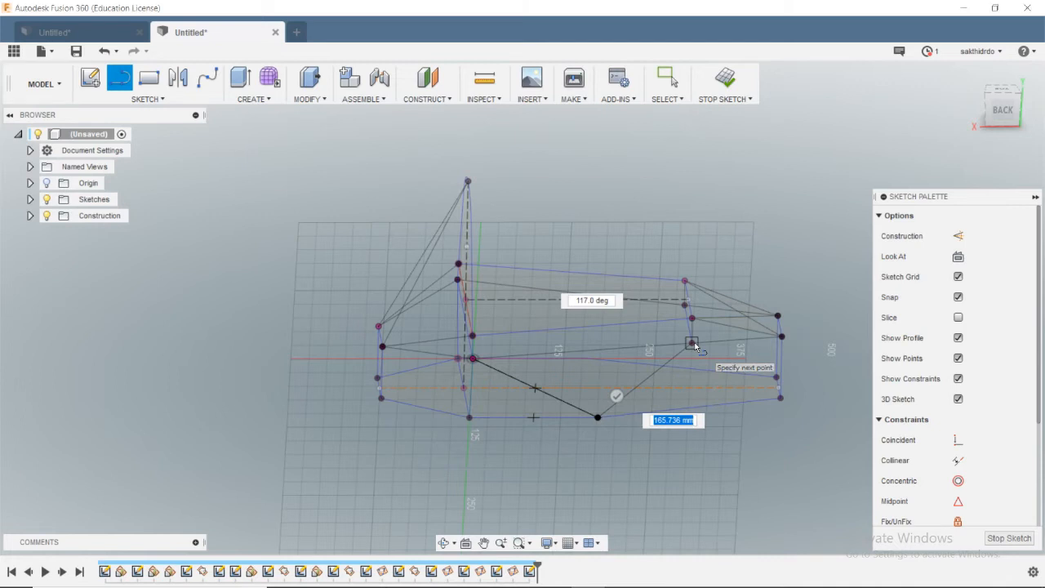
{"action": "left_click", "coordinate": [693, 343]}
{"action": "left_click", "coordinate": [688, 407]}
{"action": "left_click", "coordinate": [692, 343]}
{"action": "left_click", "coordinate": [780, 398]}
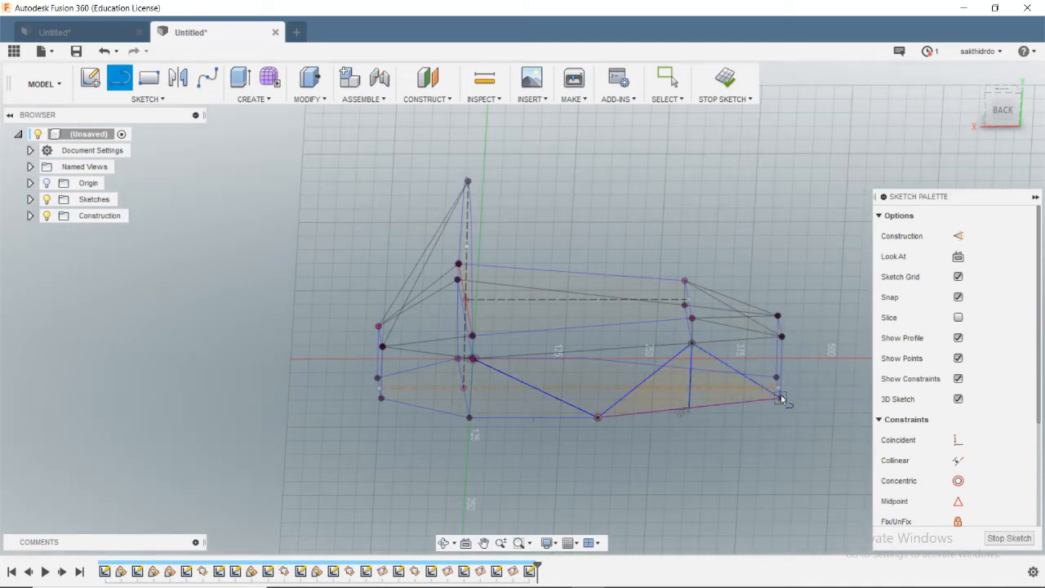
{"action": "middle_click_drag", "start_coordinate": [781, 400], "coordinate": [958, 257], "text": "shift"}
{"action": "left_click", "coordinate": [1009, 538]}
Step: Create a matching three-point construction plane on the opposite side through the wide upper corner and the two base outline side corners
{"action": "mouse_move", "coordinate": [841, 296]}
{"action": "middle_mouse_down", "text": "shift"}
{"action": "mouse_move", "coordinate": [760, 356]}
{"action": "mouse_move", "coordinate": [709, 343]}
{"action": "middle_mouse_up", "text": "shift"}
{"action": "left_click", "coordinate": [449, 101]}
{"action": "left_click", "coordinate": [448, 196]}
{"action": "mouse_move", "coordinate": [623, 190]}
{"action": "middle_mouse_down", "text": "shift"}
{"action": "mouse_move", "coordinate": [726, 280]}
{"action": "mouse_move", "coordinate": [729, 359]}
{"action": "middle_mouse_up", "text": "shift"}
{"action": "left_click", "coordinate": [732, 388]}
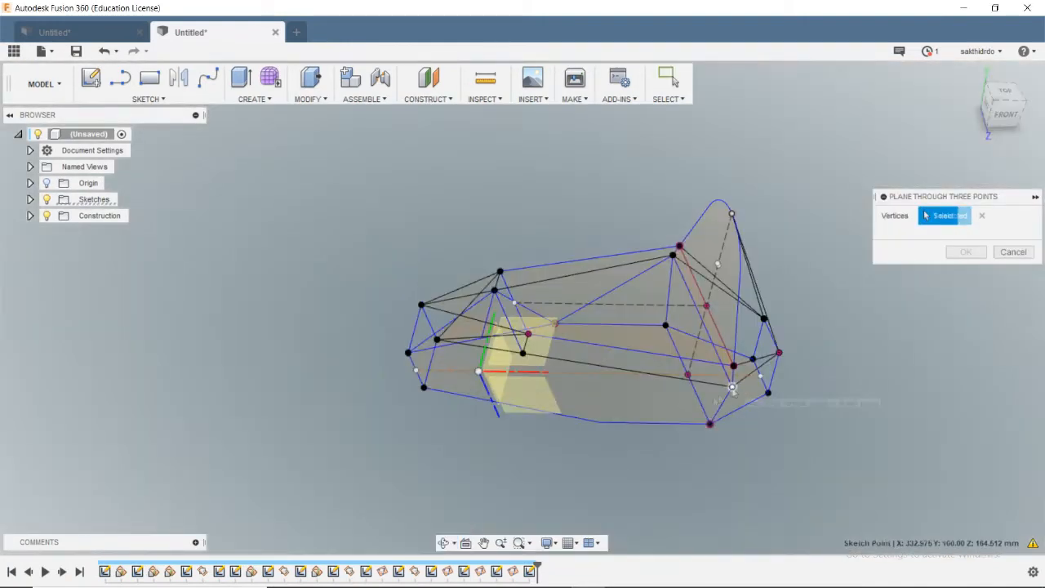
{"action": "left_click", "coordinate": [713, 424]}
{"action": "left_click", "coordinate": [671, 79]}
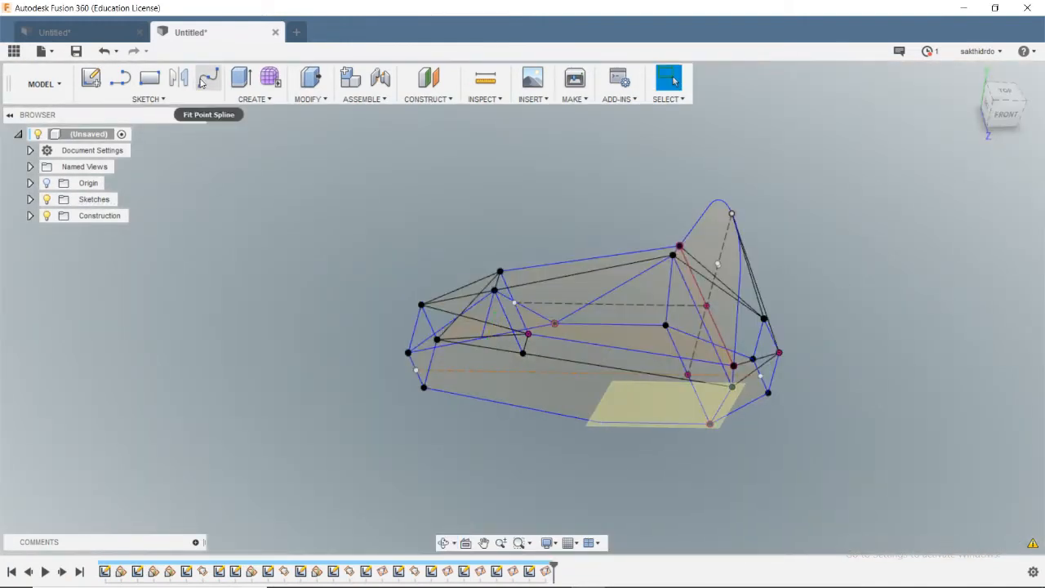
{"action": "left_click", "coordinate": [120, 79]}
{"action": "left_click", "coordinate": [666, 402]}
{"action": "key", "text": "ctrl+z"}
{"action": "middle_click_drag", "start_coordinate": [808, 354], "coordinate": [838, 305], "text": "shift"}
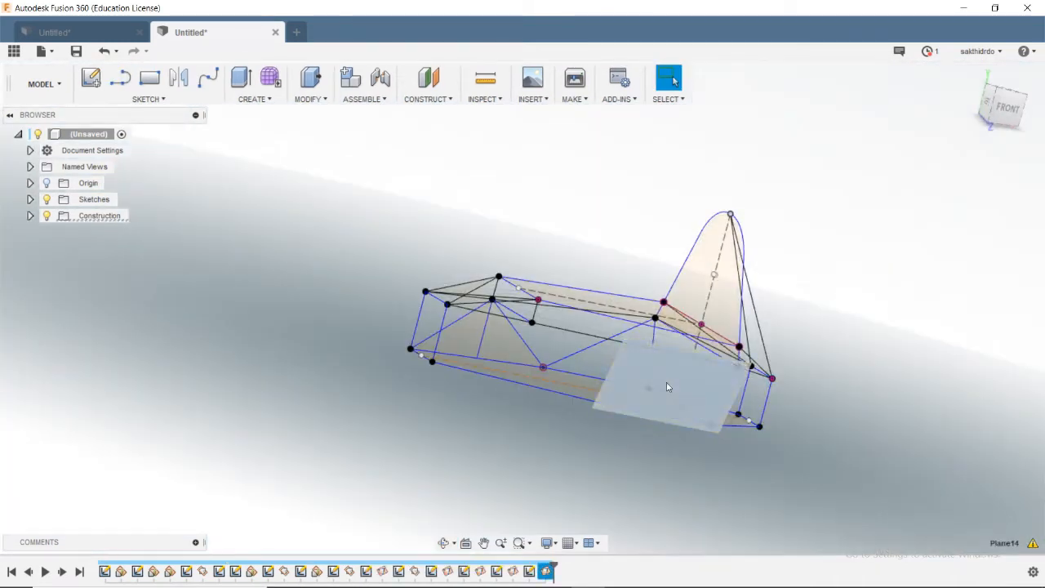
Step: Start a sketch on the new side plane and draw lines from the upper corner below the profile to the base corner and up to the short line's end
{"action": "right_click", "coordinate": [666, 387]}
{"action": "left_click", "coordinate": [674, 453]}
{"action": "left_click", "coordinate": [120, 79]}
{"action": "middle_click_drag", "start_coordinate": [625, 392], "coordinate": [607, 367], "text": "shift"}
{"action": "left_click", "coordinate": [591, 339]}
{"action": "middle_click_drag", "start_coordinate": [498, 393], "coordinate": [493, 405], "text": "shift"}
{"action": "left_click", "coordinate": [479, 407]}
{"action": "left_click", "coordinate": [388, 364]}
{"action": "mouse_move", "coordinate": [391, 404]}
{"action": "middle_mouse_down", "text": "shift"}
{"action": "mouse_move", "coordinate": [388, 392]}
{"action": "mouse_move", "coordinate": [424, 449]}
{"action": "mouse_move", "coordinate": [454, 439]}
{"action": "mouse_move", "coordinate": [454, 450]}
{"action": "mouse_move", "coordinate": [478, 424]}
{"action": "middle_mouse_up", "text": "shift"}
{"action": "key", "text": "Escape"}
Step: Try to draw a vertical line from the zigzag's upper point down to the base edge, and delete the misplaced line
{"action": "left_click", "coordinate": [122, 86]}
{"action": "left_click", "coordinate": [490, 408]}
{"action": "left_click", "coordinate": [400, 412]}
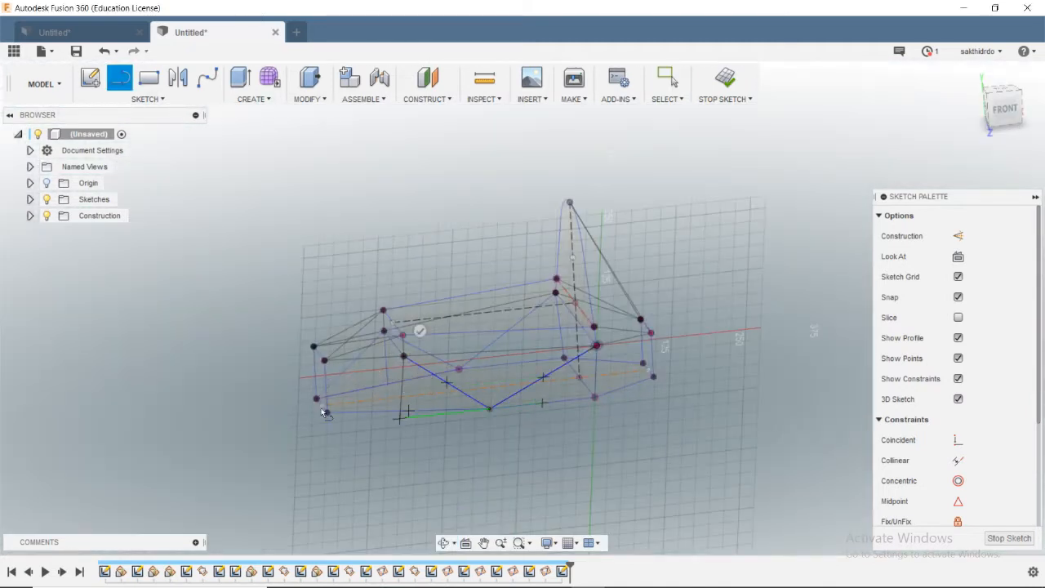
{"action": "middle_click_drag", "start_coordinate": [317, 429], "coordinate": [400, 434], "text": "shift"}
{"action": "middle_click_drag", "start_coordinate": [435, 372], "coordinate": [409, 406], "text": "shift"}
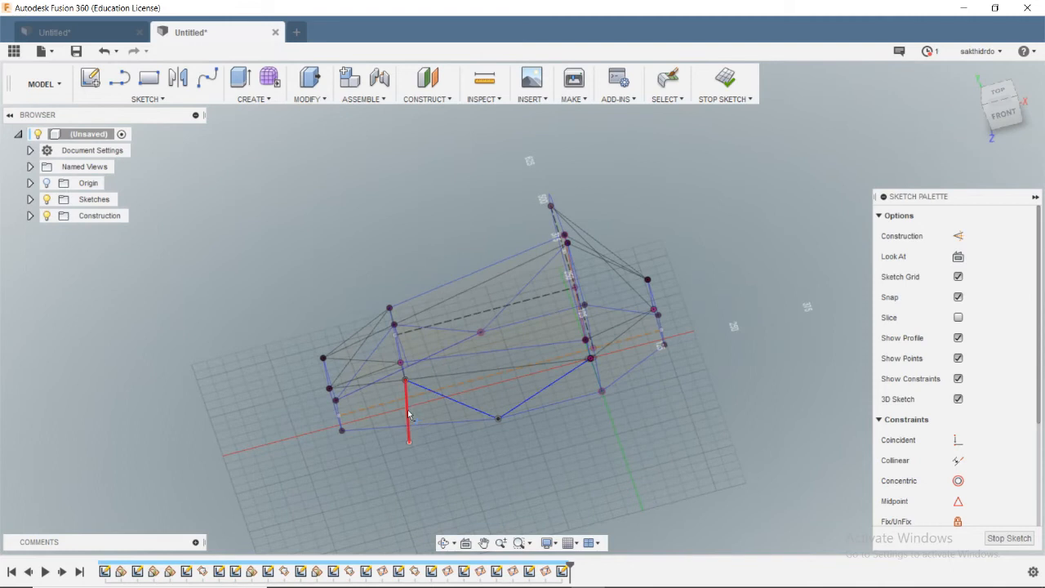
{"action": "key", "text": "Escape"}
{"action": "key", "text": "l"}
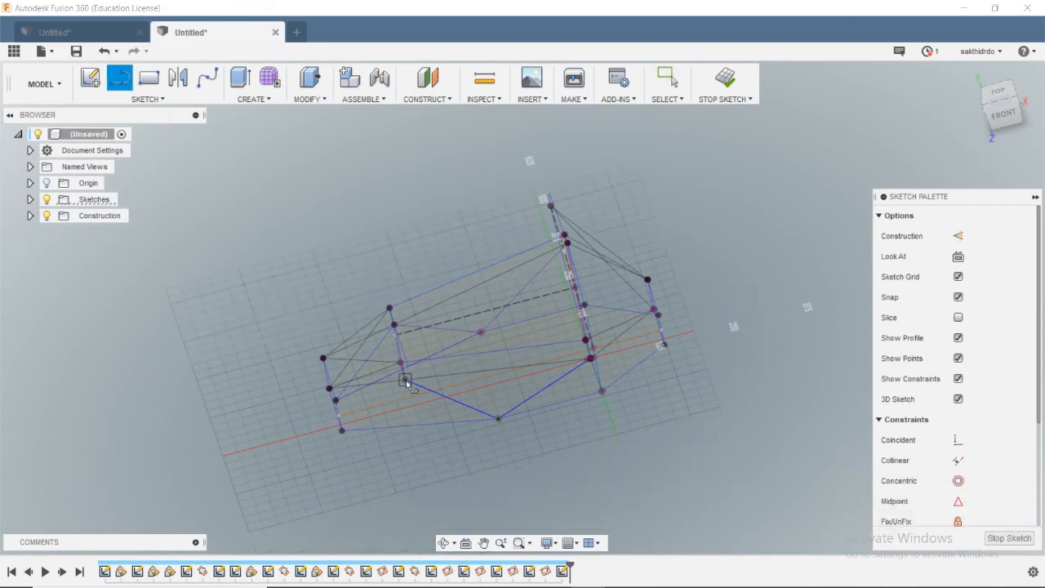
{"action": "key", "text": "Escape"}
{"action": "middle_click_drag", "start_coordinate": [425, 400], "coordinate": [407, 360], "text": "shift"}
Step: Complete the side bracing with a vertical line to the base edge and a diagonal to the narrow end's base corner, and finish the sketch
{"action": "key", "text": "l"}
{"action": "left_click", "coordinate": [408, 366]}
{"action": "left_click", "coordinate": [427, 433]}
{"action": "mouse_move", "coordinate": [427, 433]}
{"action": "middle_mouse_down", "text": "shift"}
{"action": "mouse_move", "coordinate": [458, 322]}
{"action": "mouse_move", "coordinate": [491, 308]}
{"action": "mouse_move", "coordinate": [660, 432]}
{"action": "mouse_move", "coordinate": [606, 347]}
{"action": "mouse_move", "coordinate": [539, 449]}
{"action": "mouse_move", "coordinate": [260, 311]}
{"action": "mouse_move", "coordinate": [332, 430]}
{"action": "middle_mouse_up", "text": "shift"}
{"action": "key", "text": "Escape"}
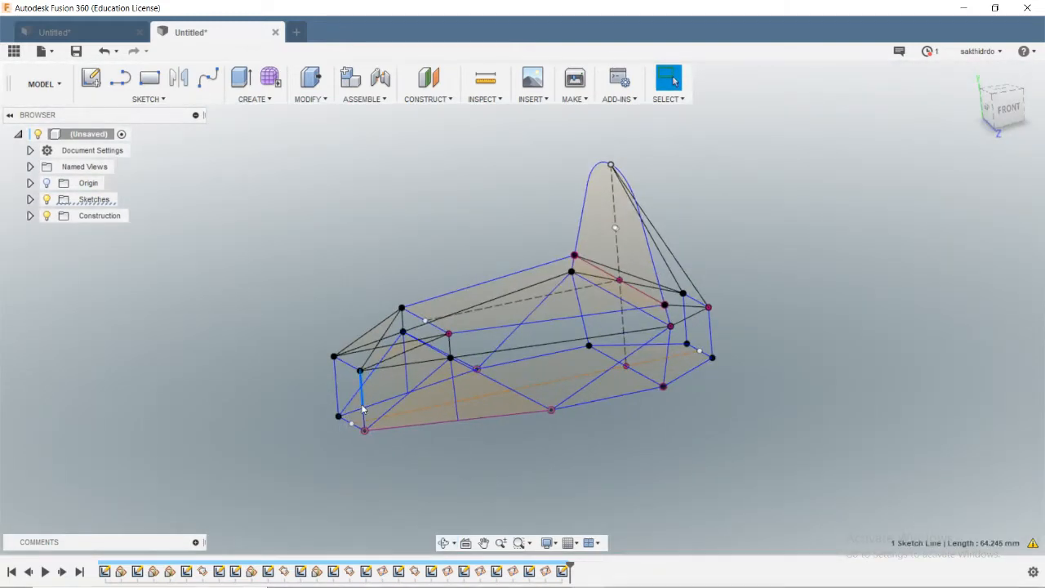
{"action": "right_click", "coordinate": [364, 410]}
{"action": "left_click", "coordinate": [343, 476]}
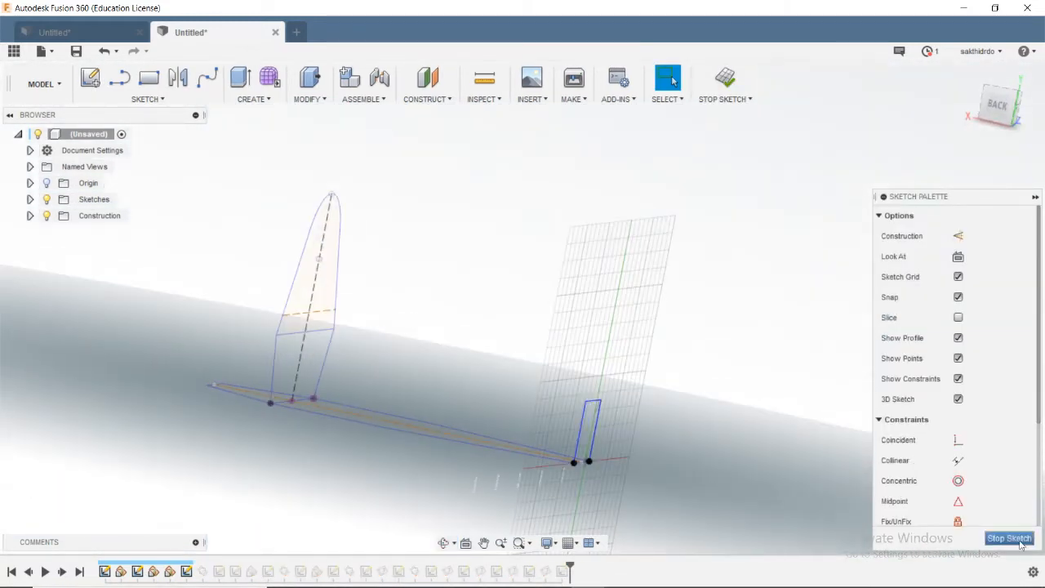
{"action": "left_click", "coordinate": [1009, 538]}
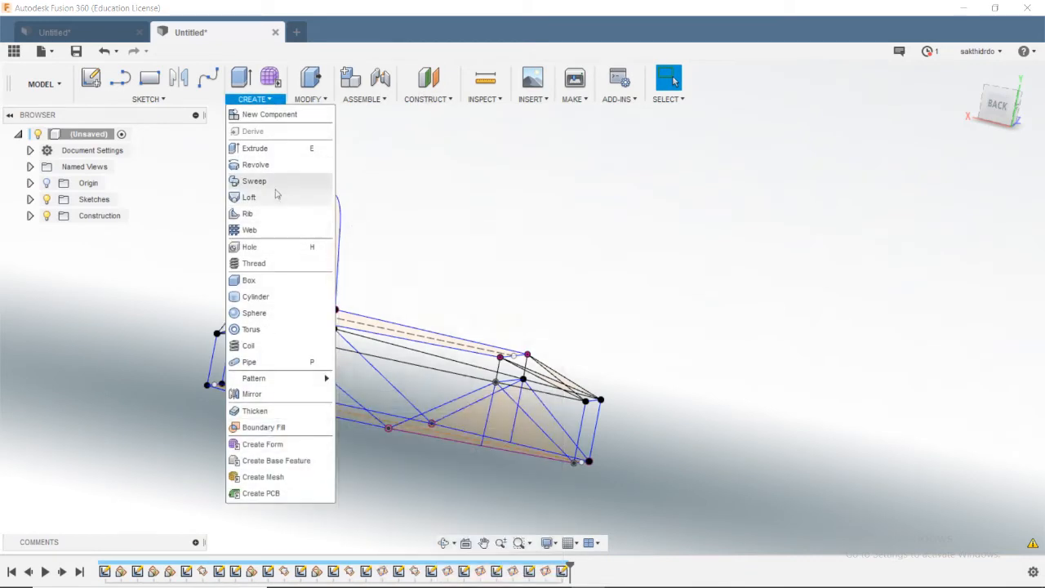
Step: Try a circular pipe around the base outline with a 15 mm section size, and cancel it
{"action": "left_click", "coordinate": [249, 362]}
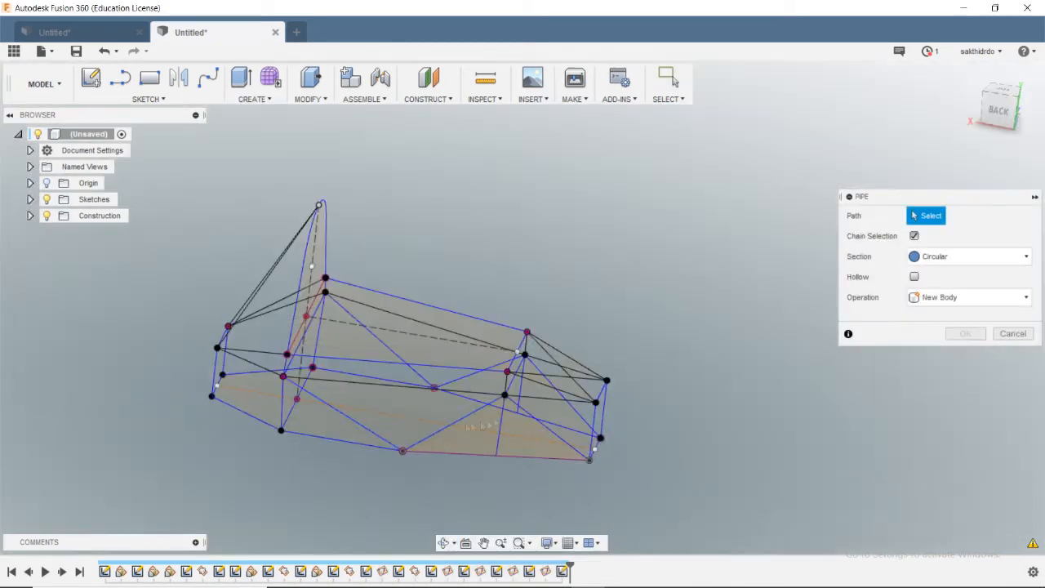
{"action": "left_click", "coordinate": [462, 460]}
{"action": "left_click", "coordinate": [961, 332]}
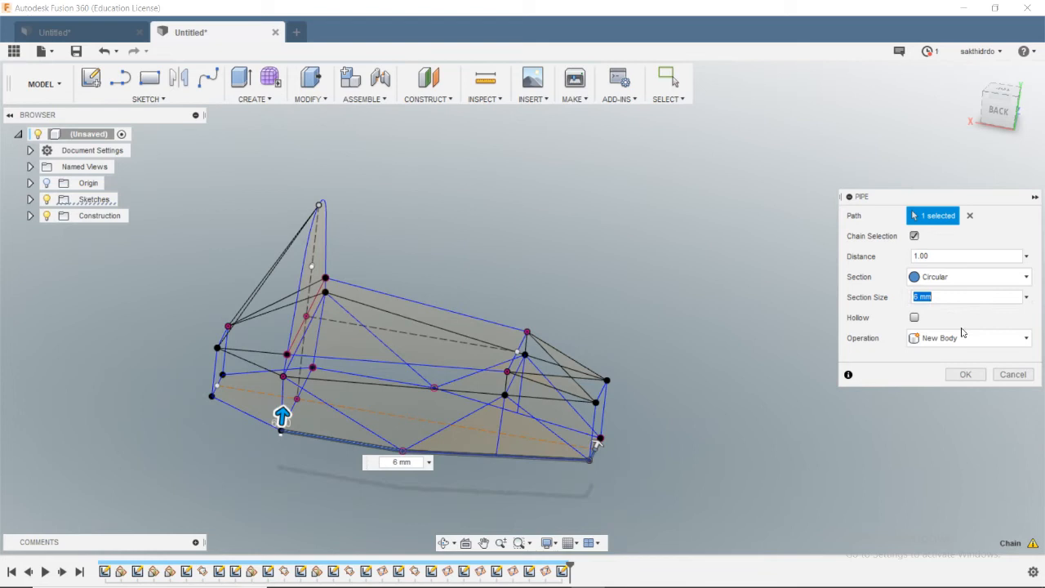
{"action": "type", "text": "25"}
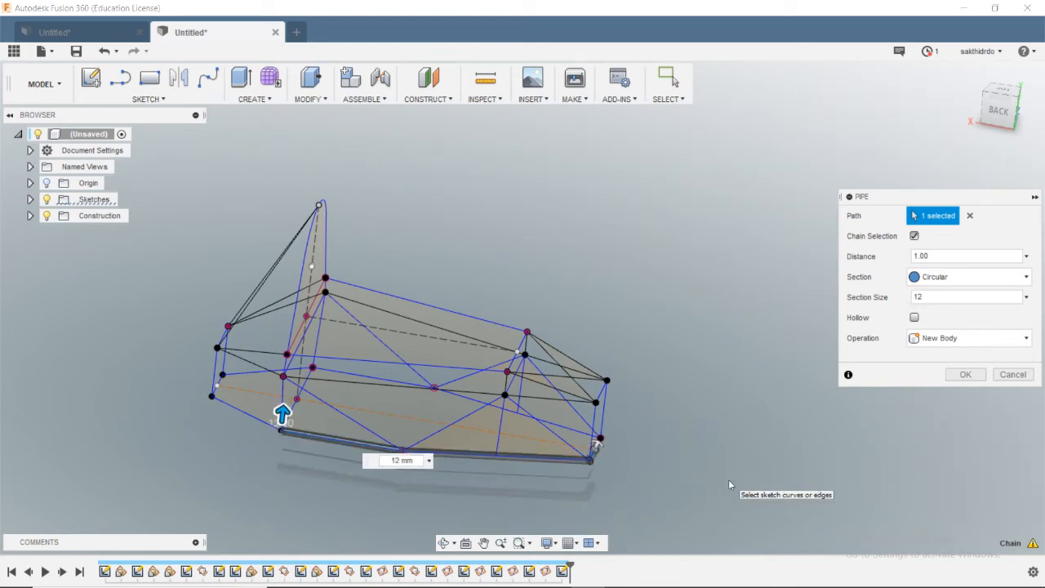
{"action": "middle_click_drag", "start_coordinate": [724, 467], "coordinate": [232, 431], "text": "shift"}
{"action": "middle_click_drag", "start_coordinate": [266, 234], "coordinate": [903, 432], "text": "shift"}
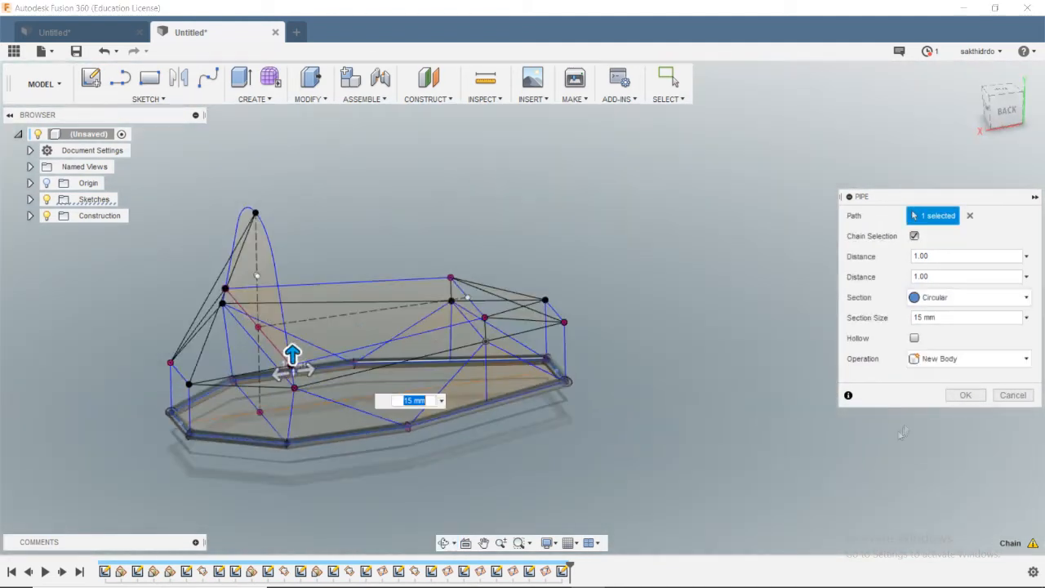
{"action": "middle_click_drag", "start_coordinate": [703, 411], "coordinate": [641, 438], "text": "shift"}
{"action": "key", "text": "Escape"}
Step: Edit the base outline sketch, adding crossed diagonals in its long tapered end and a diagonal across its middle section, and finish the sketch
{"action": "right_click", "coordinate": [367, 439]}
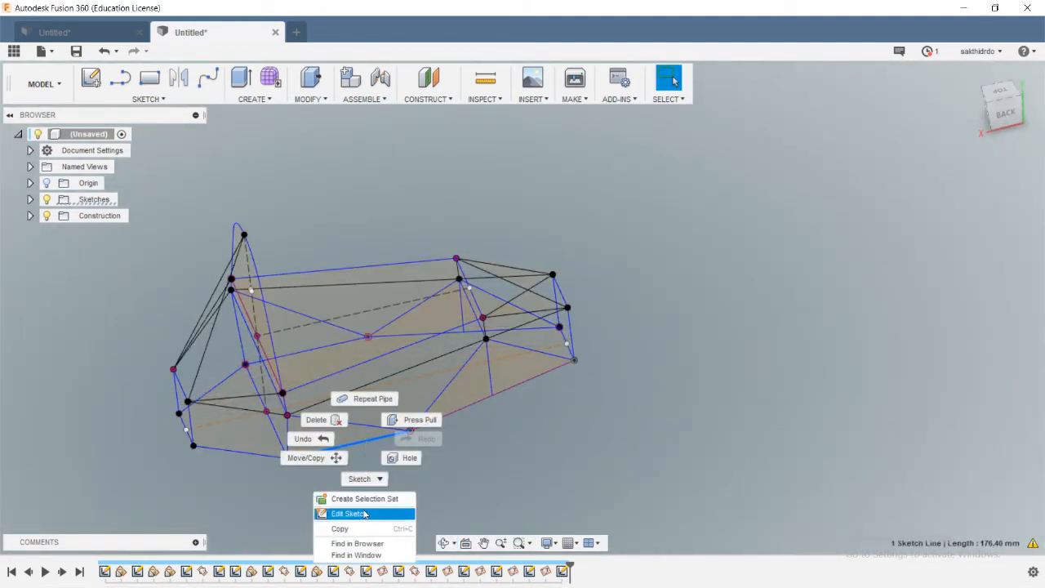
{"action": "left_click", "coordinate": [364, 513]}
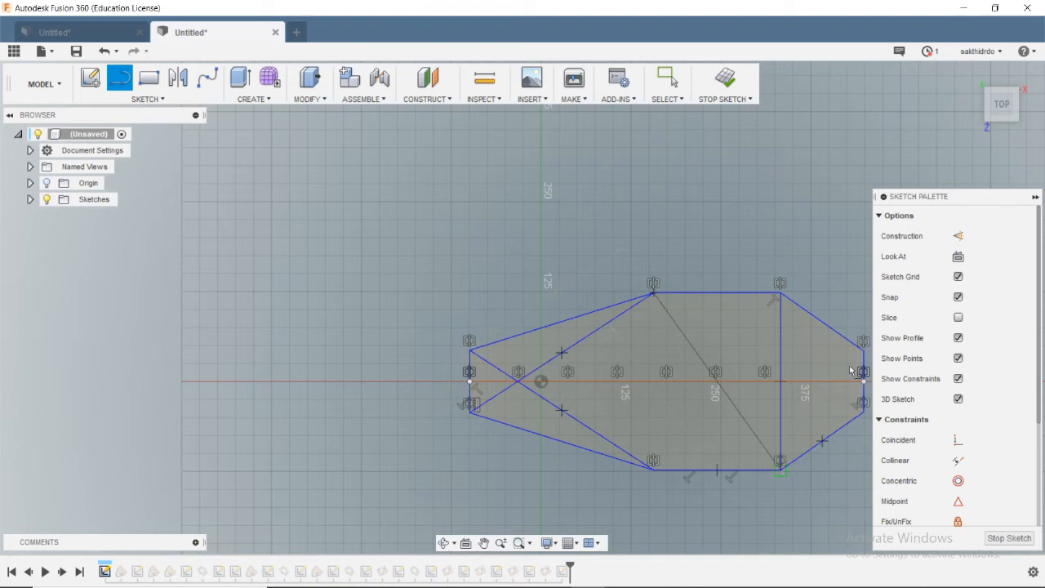
{"action": "left_click", "coordinate": [1009, 538]}
Step: Start a circular pipe along one side of the base outline with a section size of 15 mm
{"action": "mouse_move", "coordinate": [653, 408]}
{"action": "middle_mouse_down", "text": "shift"}
{"action": "mouse_move", "coordinate": [609, 427]}
{"action": "mouse_move", "coordinate": [571, 387]}
{"action": "mouse_move", "coordinate": [455, 401]}
{"action": "mouse_move", "coordinate": [441, 351]}
{"action": "middle_mouse_up", "text": "shift"}
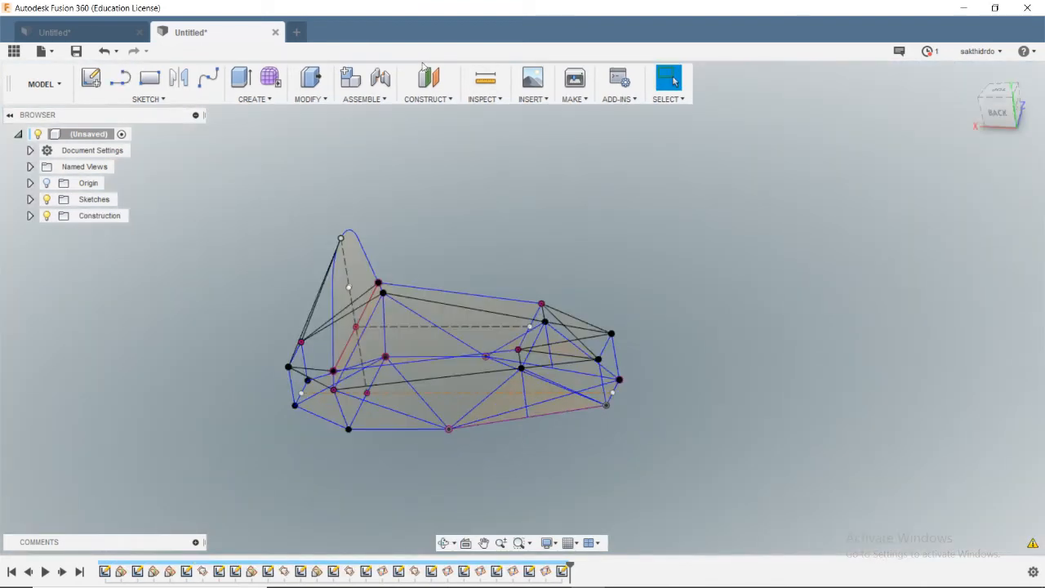
{"action": "left_click", "coordinate": [255, 98]}
{"action": "left_click", "coordinate": [255, 348]}
{"action": "left_click", "coordinate": [507, 421]}
{"action": "left_click", "coordinate": [400, 429]}
{"action": "left_click", "coordinate": [321, 418]}
{"action": "left_click", "coordinate": [1026, 297]}
{"action": "left_click", "coordinate": [978, 292]}
{"action": "type", "text": "15"}
{"action": "middle_click_drag", "start_coordinate": [636, 446], "coordinate": [618, 404], "text": "shift"}
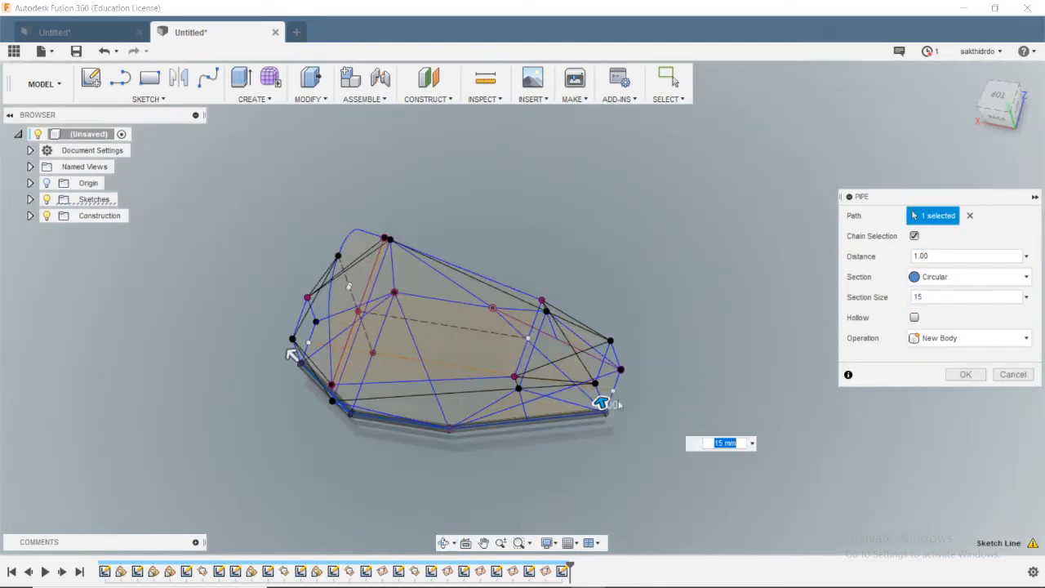
Step: Extend the pipe path around the whole base outline, set its section size to 13 mm and create it as a new body
{"action": "scroll", "coordinate": [288, 345], "scroll_direction": "up", "scroll_amount": 2}
{"action": "left_click", "coordinate": [317, 325]}
{"action": "scroll", "coordinate": [316, 319], "scroll_direction": "up", "scroll_amount": 2}
{"action": "left_click", "coordinate": [402, 268]}
{"action": "left_click", "coordinate": [589, 246]}
{"action": "scroll", "coordinate": [589, 246], "scroll_direction": "down", "scroll_amount": 4}
{"action": "mouse_move", "coordinate": [698, 261]}
{"action": "middle_mouse_down", "text": "shift"}
{"action": "mouse_move", "coordinate": [722, 337]}
{"action": "mouse_move", "coordinate": [759, 367]}
{"action": "mouse_move", "coordinate": [823, 387]}
{"action": "middle_mouse_up", "text": "shift"}
{"action": "left_click", "coordinate": [730, 347]}
{"action": "left_click", "coordinate": [763, 354]}
{"action": "scroll", "coordinate": [744, 382], "scroll_direction": "up", "scroll_amount": 3}
{"action": "left_click", "coordinate": [744, 383]}
{"action": "scroll", "coordinate": [744, 384], "scroll_direction": "down", "scroll_amount": 3}
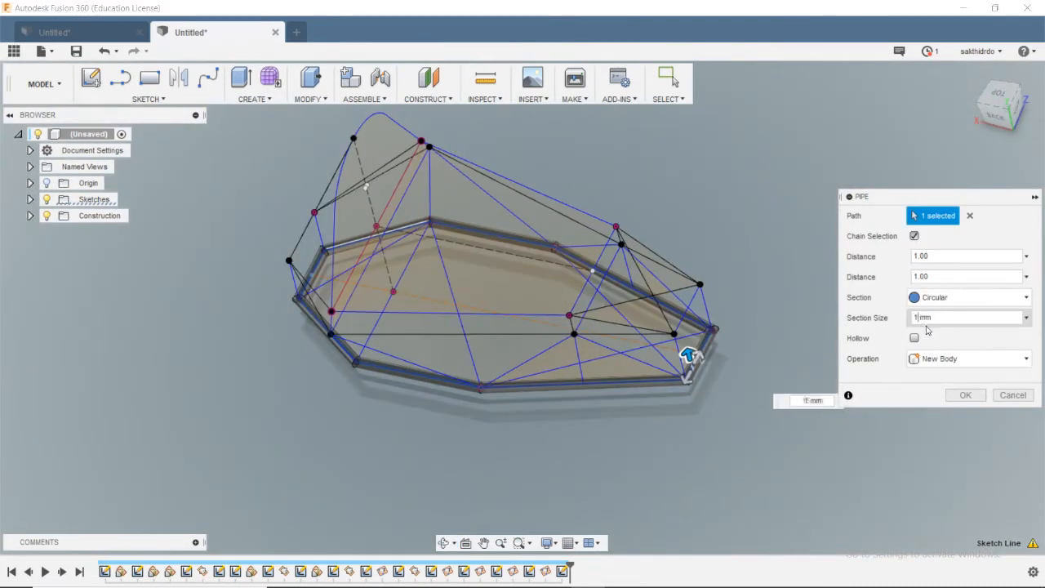
{"action": "left_click", "coordinate": [966, 396]}
Step: Create a 13 mm circular pipe as a new body along one upper side rail, from the narrow end past the profile's wide corner
{"action": "middle_click_drag", "start_coordinate": [641, 388], "coordinate": [645, 331], "text": "shift"}
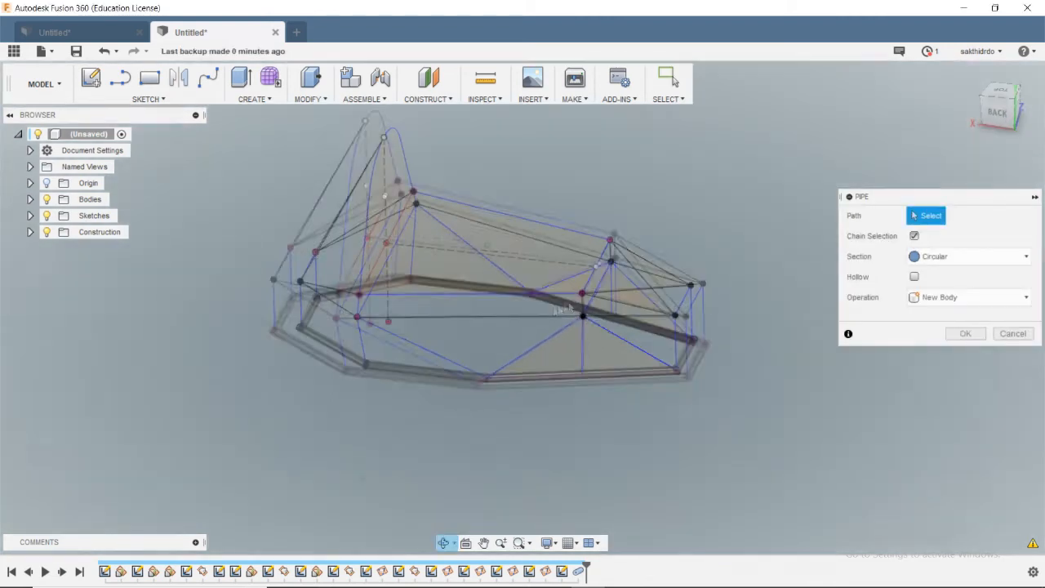
{"action": "left_click", "coordinate": [637, 324]}
{"action": "middle_click_drag", "start_coordinate": [351, 310], "coordinate": [326, 281], "text": "shift"}
{"action": "mouse_move", "coordinate": [635, 254]}
{"action": "middle_mouse_down", "text": "shift"}
{"action": "mouse_move", "coordinate": [644, 275]}
{"action": "mouse_move", "coordinate": [690, 299]}
{"action": "mouse_move", "coordinate": [680, 354]}
{"action": "mouse_move", "coordinate": [615, 425]}
{"action": "middle_mouse_up", "text": "shift"}
{"action": "middle_click_drag", "start_coordinate": [604, 239], "coordinate": [572, 235], "text": "shift"}
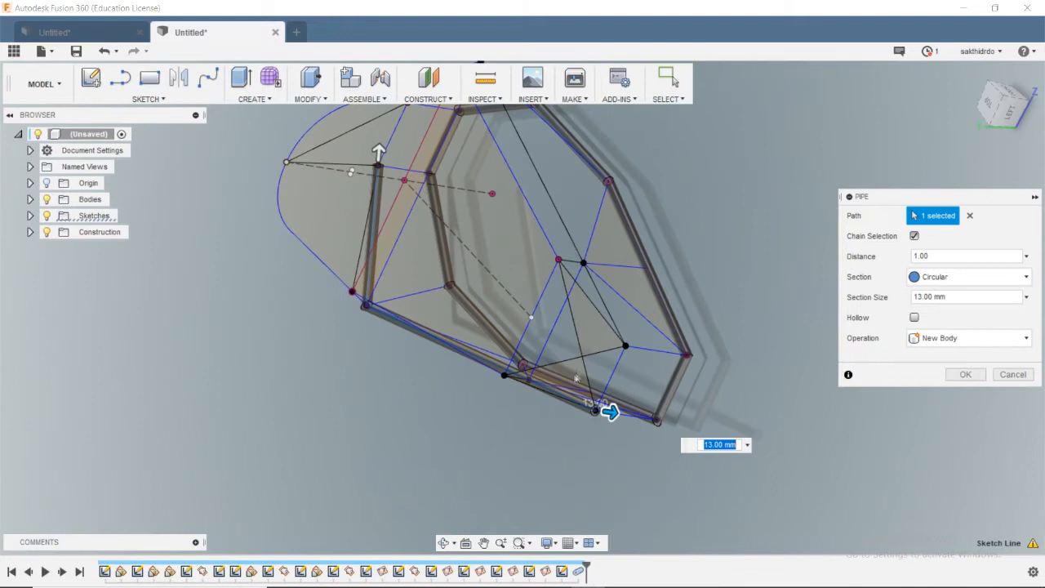
{"action": "middle_click_drag", "start_coordinate": [576, 376], "coordinate": [609, 296], "text": "shift"}
{"action": "left_click_drag", "start_coordinate": [609, 294], "coordinate": [622, 309]}
{"action": "key", "text": "Return"}
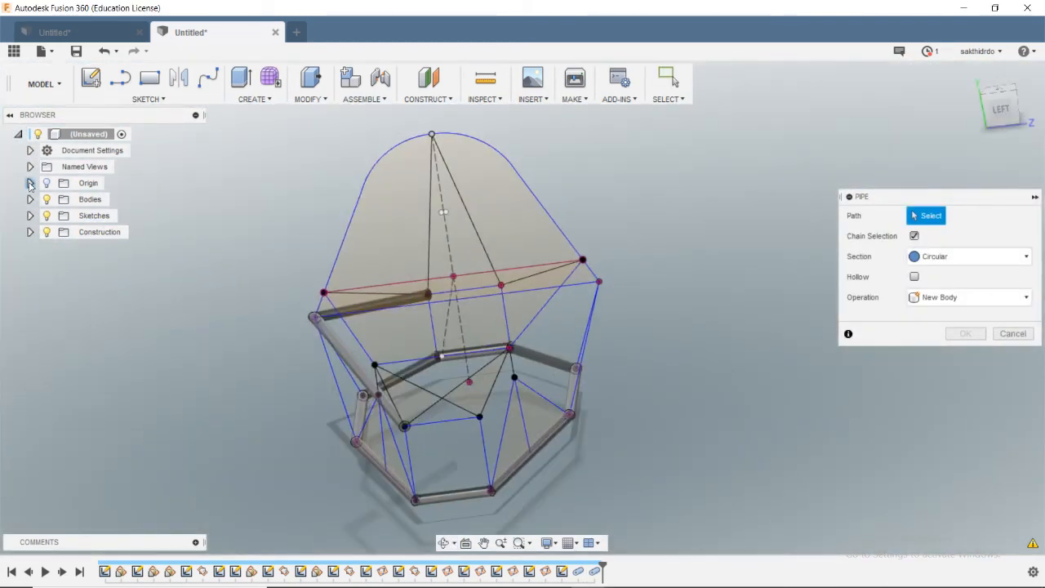
Step: Show Sketch1 and Sketch4 again and create a 13 mm circular pipe along the opposite upper side rail
{"action": "left_click", "coordinate": [29, 183]}
{"action": "left_click", "coordinate": [30, 330]}
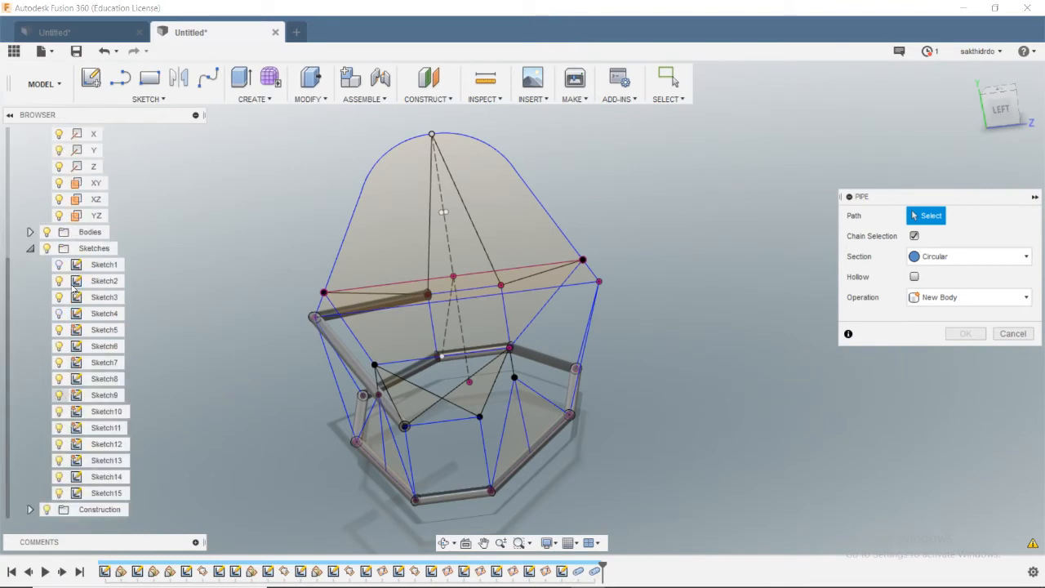
{"action": "mouse_move", "coordinate": [344, 366]}
{"action": "middle_mouse_down", "text": "shift"}
{"action": "mouse_move", "coordinate": [320, 365]}
{"action": "mouse_move", "coordinate": [360, 368]}
{"action": "middle_mouse_up", "text": "shift"}
{"action": "left_click", "coordinate": [480, 340]}
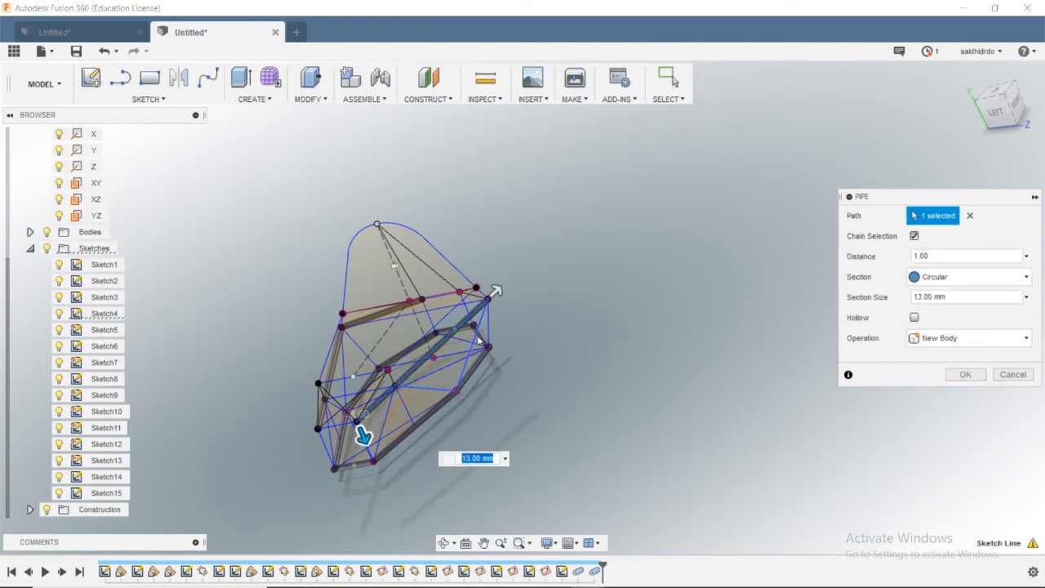
{"action": "middle_click_drag", "start_coordinate": [479, 339], "coordinate": [310, 490], "text": "shift"}
{"action": "left_click", "coordinate": [966, 375]}
Step: Create a 13 mm pipe along the end frame at the body's long tapered end, using the Join operation
{"action": "right_click", "coordinate": [310, 489]}
{"action": "left_click", "coordinate": [304, 458]}
{"action": "left_click", "coordinate": [300, 467]}
{"action": "left_click", "coordinate": [969, 339]}
{"action": "left_click", "coordinate": [939, 357]}
{"action": "middle_click_drag", "start_coordinate": [553, 280], "coordinate": [508, 255], "text": "shift"}
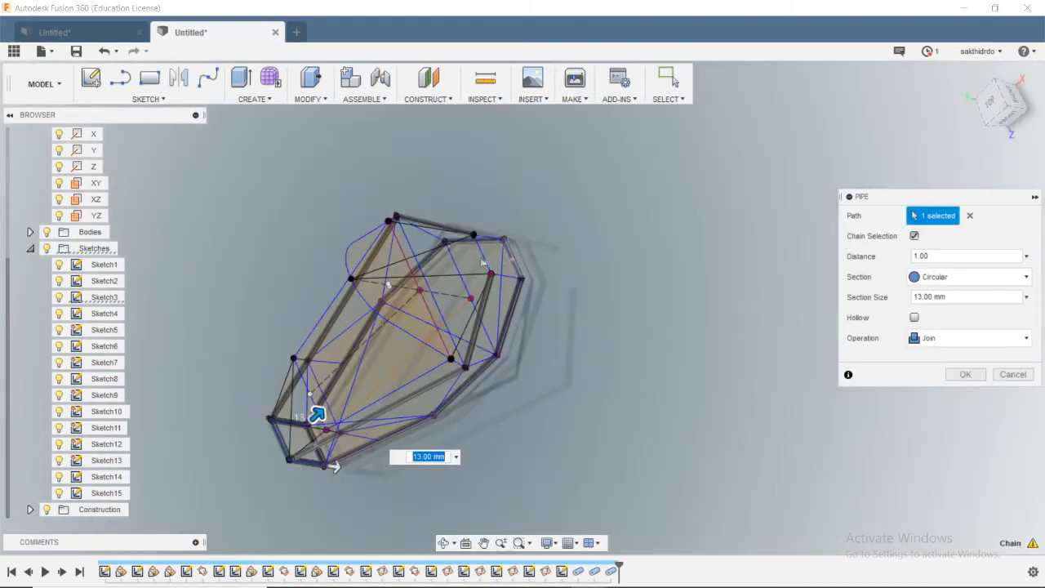
{"action": "left_click", "coordinate": [966, 375]}
Step: Create a pipe along the end frame behind the arched profile, using the Join operation
{"action": "right_click", "coordinate": [563, 304]}
{"action": "left_click", "coordinate": [559, 266]}
{"action": "left_click", "coordinate": [512, 259]}
{"action": "left_click", "coordinate": [969, 336]}
{"action": "left_click", "coordinate": [939, 357]}
{"action": "left_click", "coordinate": [966, 374]}
{"action": "middle_click_drag", "start_coordinate": [621, 278], "coordinate": [609, 312], "text": "shift"}
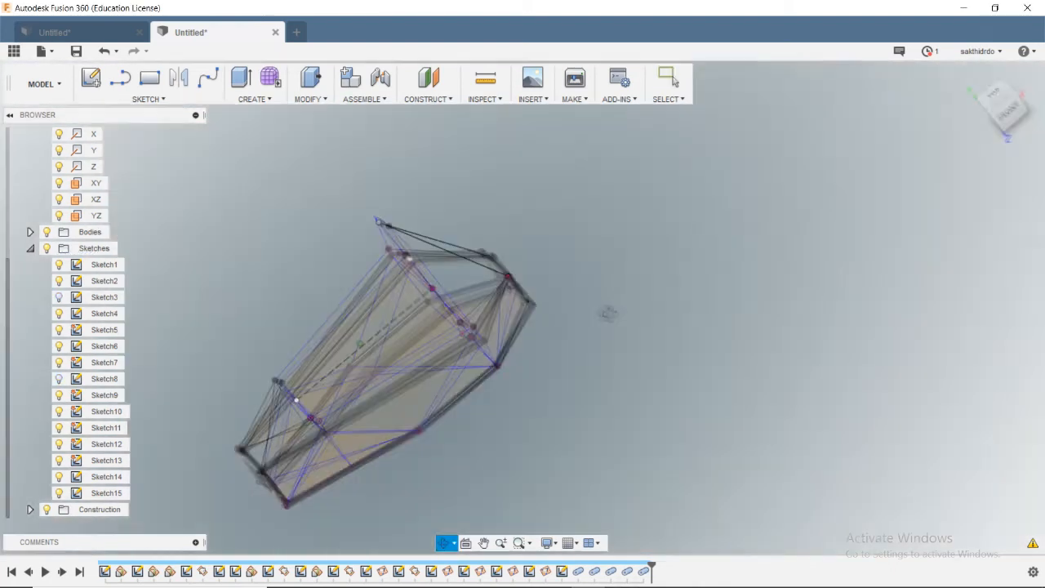
Step: Create a joined pipe along the connected zigzag of diagonal bracing lines inside the base outline
{"action": "right_click", "coordinate": [339, 412]}
{"action": "left_click", "coordinate": [338, 374]}
{"action": "middle_click_drag", "start_coordinate": [490, 368], "coordinate": [529, 415], "text": "shift"}
{"action": "left_click", "coordinate": [502, 315]}
{"action": "left_click", "coordinate": [290, 468]}
{"action": "scroll", "coordinate": [343, 445], "scroll_direction": "down", "scroll_amount": 2}
{"action": "middle_click_drag", "start_coordinate": [359, 440], "coordinate": [400, 420], "text": "shift"}
{"action": "left_click", "coordinate": [965, 375]}
Step: Create a joined pipe along the remaining crossed diagonal in the base's tapered end
{"action": "right_click", "coordinate": [364, 478]}
{"action": "left_click", "coordinate": [362, 441]}
{"action": "left_click", "coordinate": [361, 447]}
{"action": "left_click", "coordinate": [966, 375]}
{"action": "middle_click_drag", "start_coordinate": [704, 380], "coordinate": [639, 355], "text": "shift"}
Step: Create a 13 mm joined pipe along the arched upright profile, including both of its sides down to the base
{"action": "right_click", "coordinate": [632, 445]}
{"action": "left_click", "coordinate": [631, 407]}
{"action": "left_click", "coordinate": [521, 400]}
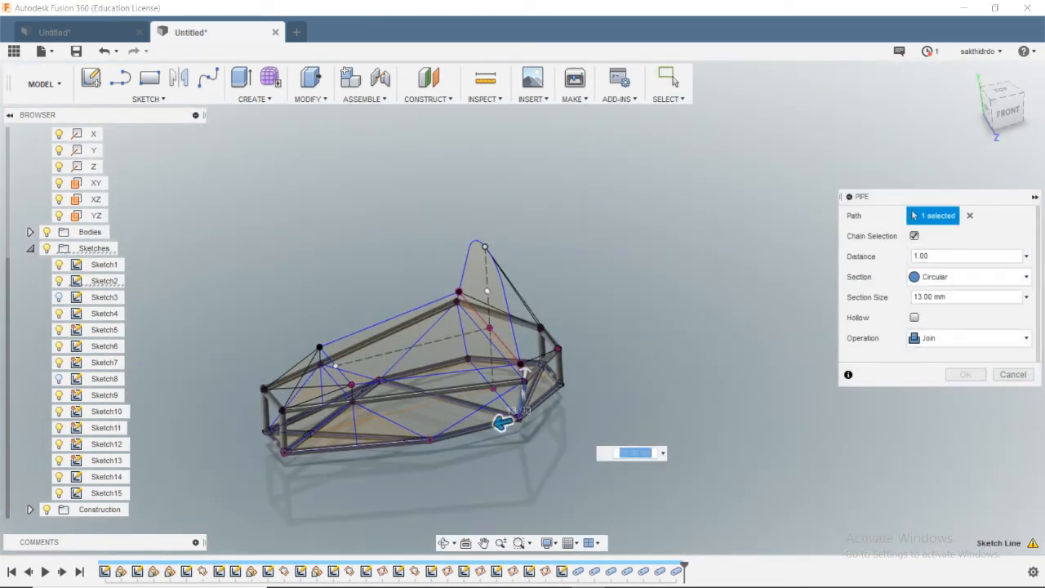
{"action": "scroll", "coordinate": [524, 375], "scroll_direction": "up", "scroll_amount": 3}
{"action": "left_click", "coordinate": [524, 371]}
{"action": "scroll", "coordinate": [521, 367], "scroll_direction": "down", "scroll_amount": 2}
{"action": "left_click", "coordinate": [438, 184]}
{"action": "left_click", "coordinate": [430, 311]}
{"action": "key", "text": "Return"}
Step: Create a joined pipe along the upper outline running from the arched profile to the crossbar near the tapered end, and leave the pipe command
{"action": "scroll", "coordinate": [695, 424], "scroll_direction": "down", "scroll_amount": 2}
{"action": "middle_click_drag", "start_coordinate": [695, 423], "coordinate": [688, 396], "text": "shift"}
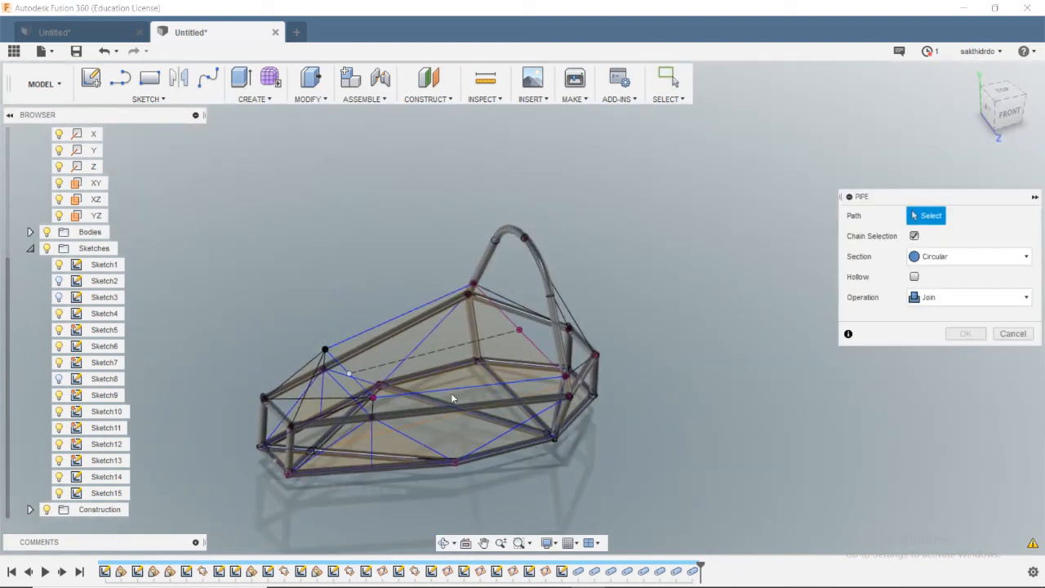
{"action": "left_click", "coordinate": [673, 80]}
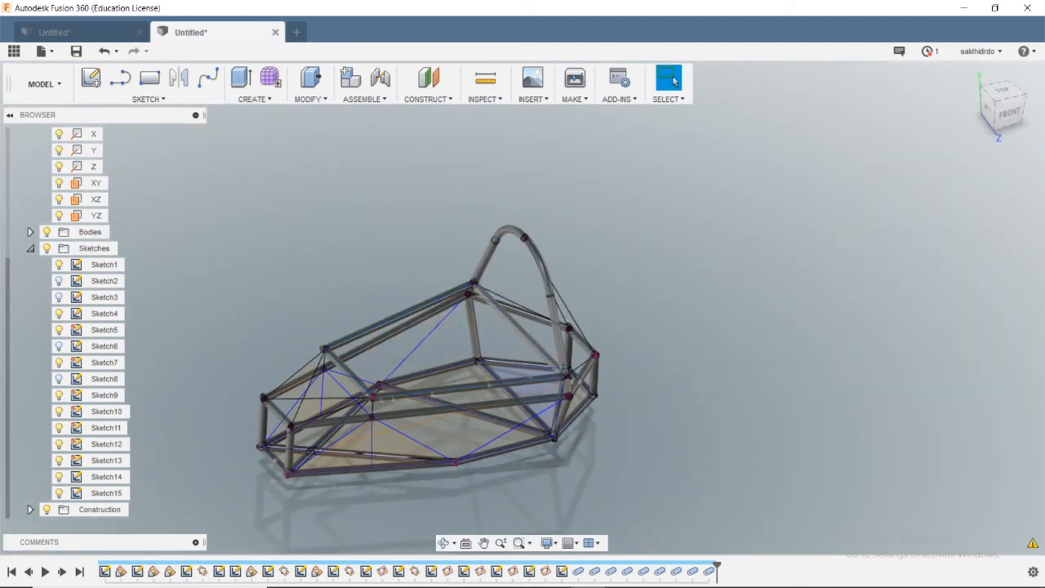
Step: Create a 13 mm circular joined pipe along the connected bracing lines of Sketch15
{"action": "middle_click_drag", "start_coordinate": [564, 384], "coordinate": [616, 434], "text": "shift"}
{"action": "key", "text": "Return"}
{"action": "key", "text": "Return"}
{"action": "left_click", "coordinate": [451, 443]}
{"action": "scroll", "coordinate": [751, 439], "scroll_direction": "down", "scroll_amount": 1}
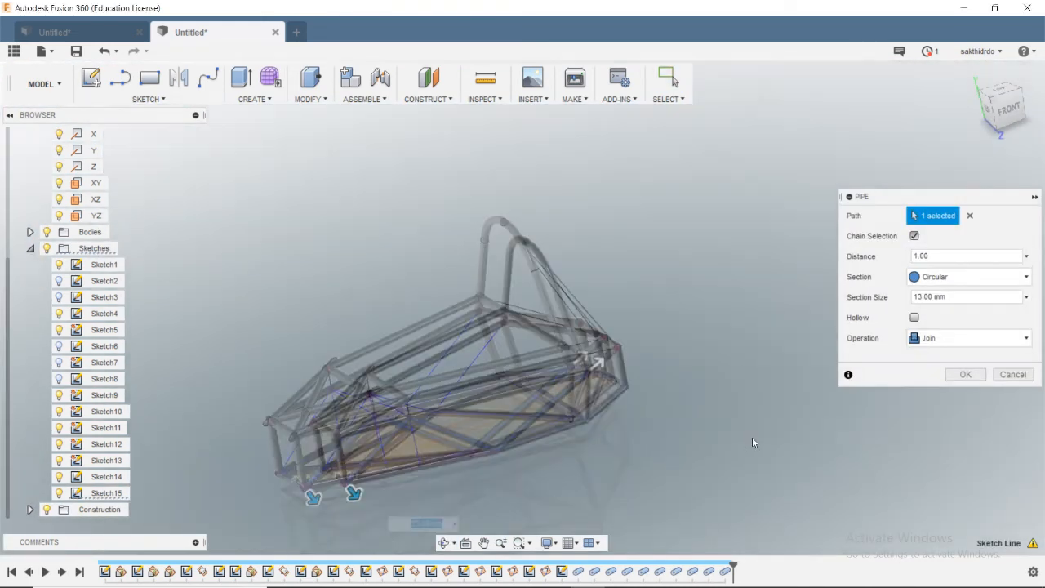
{"action": "key", "text": "Return"}
Step: Show the hidden sketch again and create 13 mm joined pipes along further bracing lines, including the diagonal in Sketch14
{"action": "key", "text": "Return"}
{"action": "left_click", "coordinate": [59, 493]}
{"action": "mouse_move", "coordinate": [407, 428]}
{"action": "middle_mouse_down", "text": "shift"}
{"action": "mouse_move", "coordinate": [403, 449]}
{"action": "mouse_move", "coordinate": [333, 423]}
{"action": "mouse_move", "coordinate": [468, 456]}
{"action": "middle_mouse_up", "text": "shift"}
{"action": "scroll", "coordinate": [407, 428], "scroll_direction": "up", "scroll_amount": 1}
{"action": "scroll", "coordinate": [401, 415], "scroll_direction": "down", "scroll_amount": 1}
{"action": "left_click", "coordinate": [415, 431]}
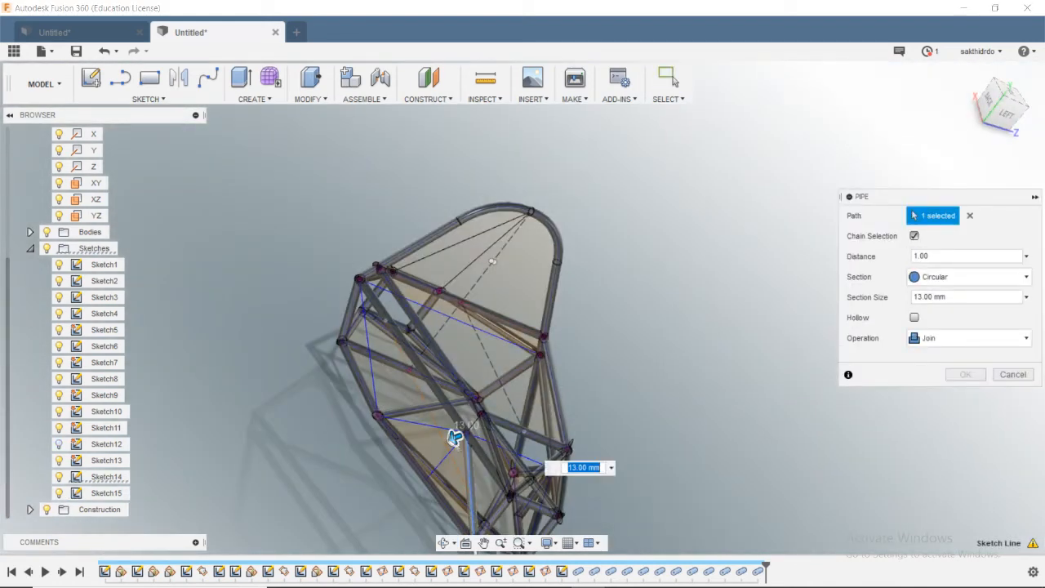
{"action": "scroll", "coordinate": [427, 427], "scroll_direction": "down", "scroll_amount": 2}
{"action": "key", "text": "Return"}
Step: Create 13 mm joined pipes along the remaining bracing lines on the frame's sides and tapered end
{"action": "scroll", "coordinate": [441, 457], "scroll_direction": "up", "scroll_amount": 1}
{"action": "left_click", "coordinate": [441, 450]}
{"action": "key", "text": "Return"}
{"action": "middle_click_drag", "start_coordinate": [498, 446], "coordinate": [564, 447], "text": "shift"}
{"action": "key", "text": "Return"}
{"action": "middle_click_drag", "start_coordinate": [490, 408], "coordinate": [377, 372], "text": "shift"}
{"action": "key", "text": "Return"}
Step: Try to reselect the upper outline pipe's path and make it hollow with a 13 mm section
{"action": "left_click", "coordinate": [378, 372]}
{"action": "right_click", "coordinate": [438, 341]}
{"action": "left_click", "coordinate": [404, 433]}
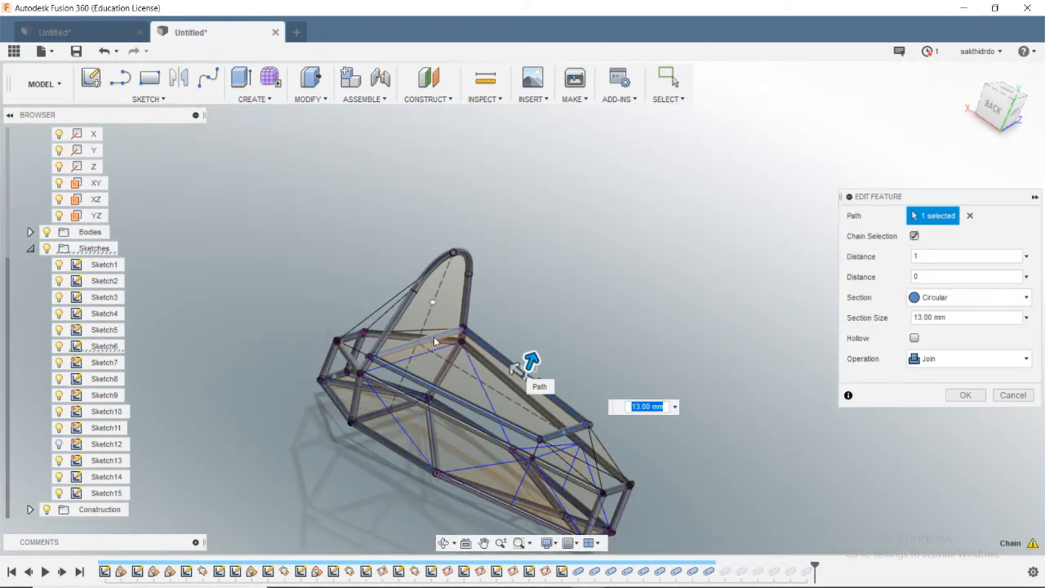
{"action": "middle_click_drag", "start_coordinate": [446, 361], "coordinate": [602, 356], "text": "shift"}
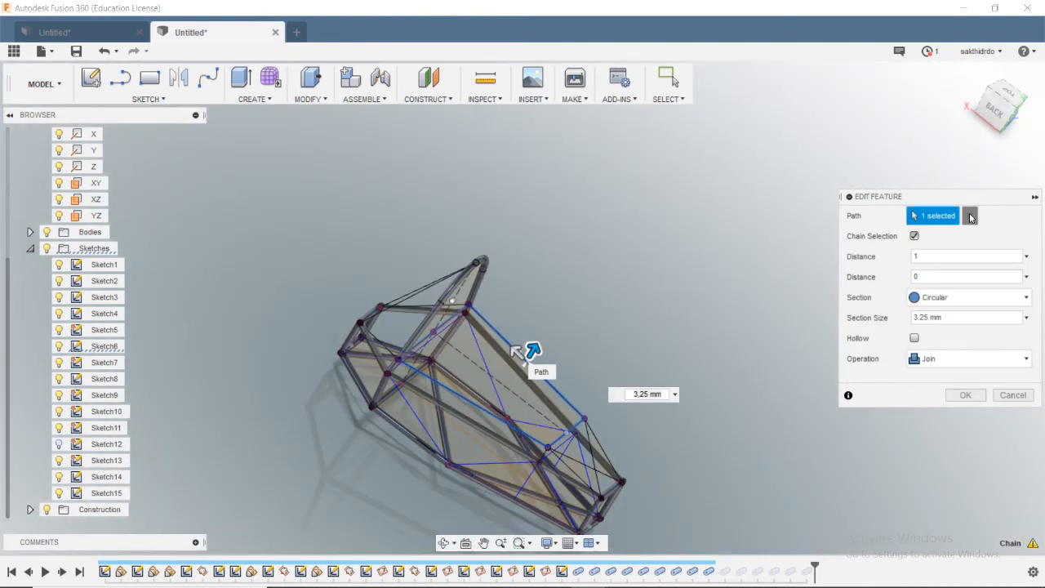
{"action": "left_click", "coordinate": [969, 217]}
{"action": "left_click", "coordinate": [559, 440]}
{"action": "left_click", "coordinate": [914, 316]}
{"action": "left_click", "coordinate": [964, 297]}
{"action": "type", "text": "13"}
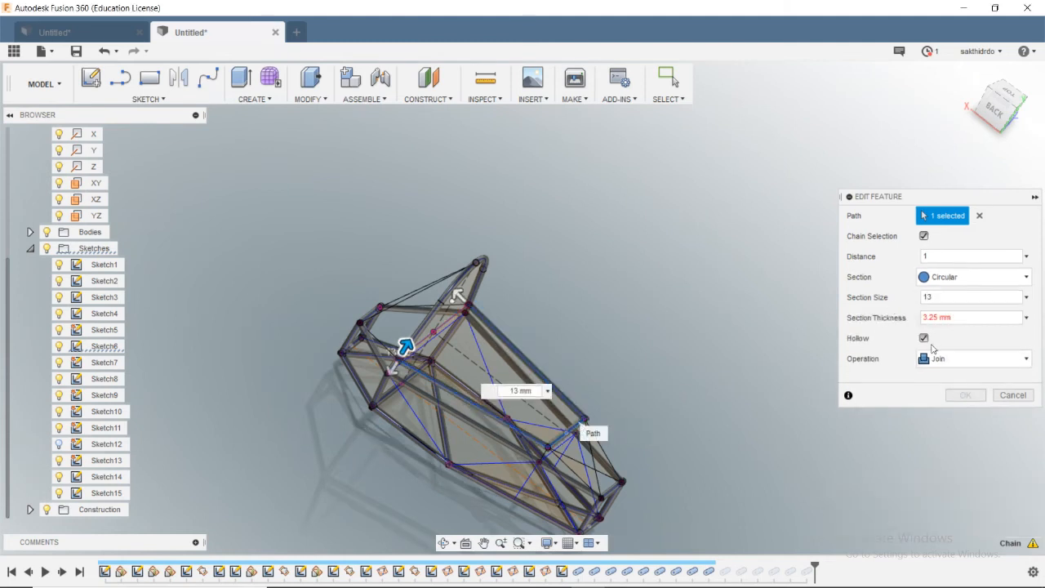
{"action": "middle_click_drag", "start_coordinate": [763, 392], "coordinate": [669, 369], "text": "shift"}
{"action": "middle_click_drag", "start_coordinate": [745, 320], "coordinate": [604, 412], "text": "shift"}
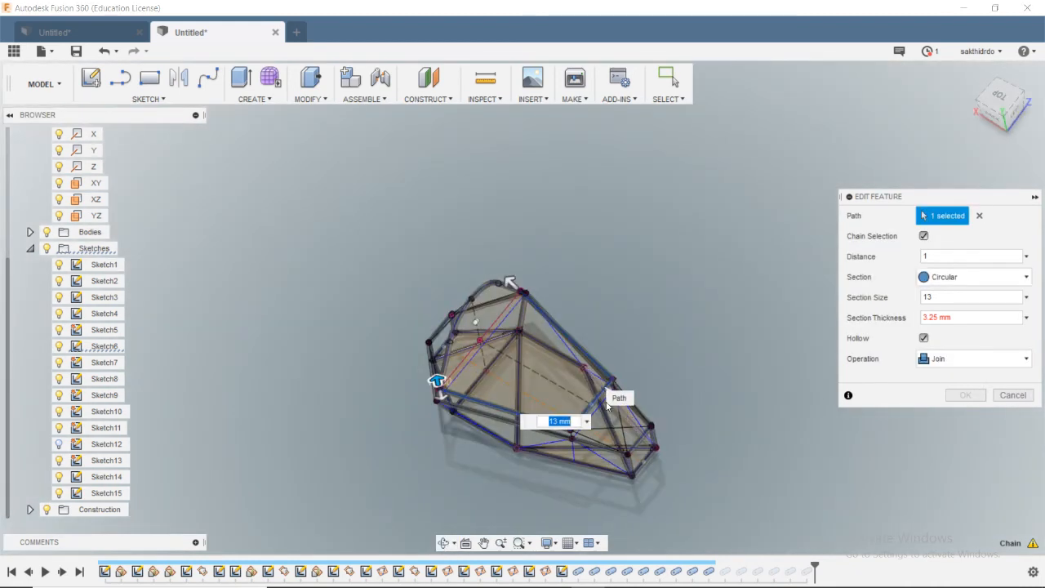
{"action": "left_click", "coordinate": [1013, 395]}
Step: Create a 13 mm joined pipe along the Sketch10 brace lines running from the arch down to the rear of the frame
{"action": "mouse_move", "coordinate": [692, 373]}
{"action": "middle_mouse_down", "text": "shift"}
{"action": "mouse_move", "coordinate": [700, 330]}
{"action": "mouse_move", "coordinate": [454, 401]}
{"action": "mouse_move", "coordinate": [537, 382]}
{"action": "middle_mouse_up", "text": "shift"}
{"action": "right_click", "coordinate": [440, 391]}
{"action": "left_click", "coordinate": [441, 351]}
{"action": "left_click", "coordinate": [429, 369]}
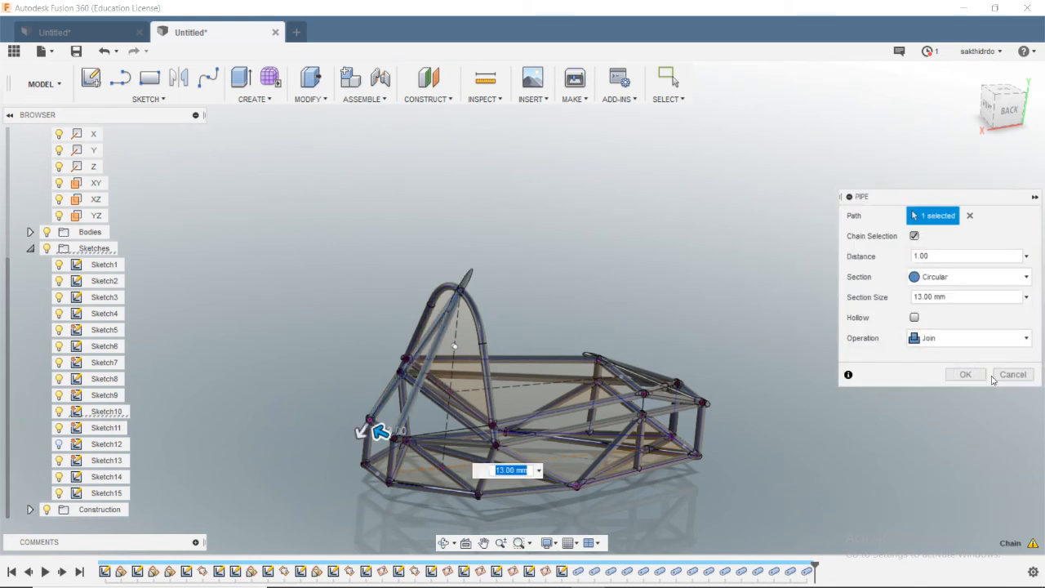
{"action": "middle_click_drag", "start_coordinate": [459, 429], "coordinate": [457, 383], "text": "shift"}
{"action": "key", "text": "Return"}
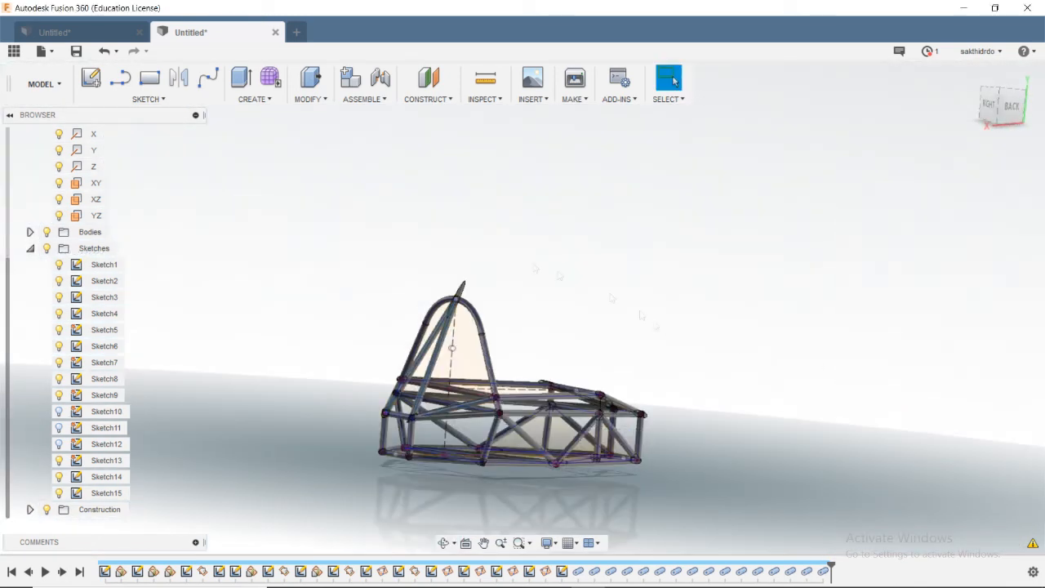
{"action": "middle_click_drag", "start_coordinate": [441, 294], "coordinate": [435, 328], "text": "shift"}
{"action": "right_click", "coordinate": [433, 326]}
{"action": "left_click", "coordinate": [437, 396]}
{"action": "left_click_drag", "start_coordinate": [427, 321], "coordinate": [450, 330]}
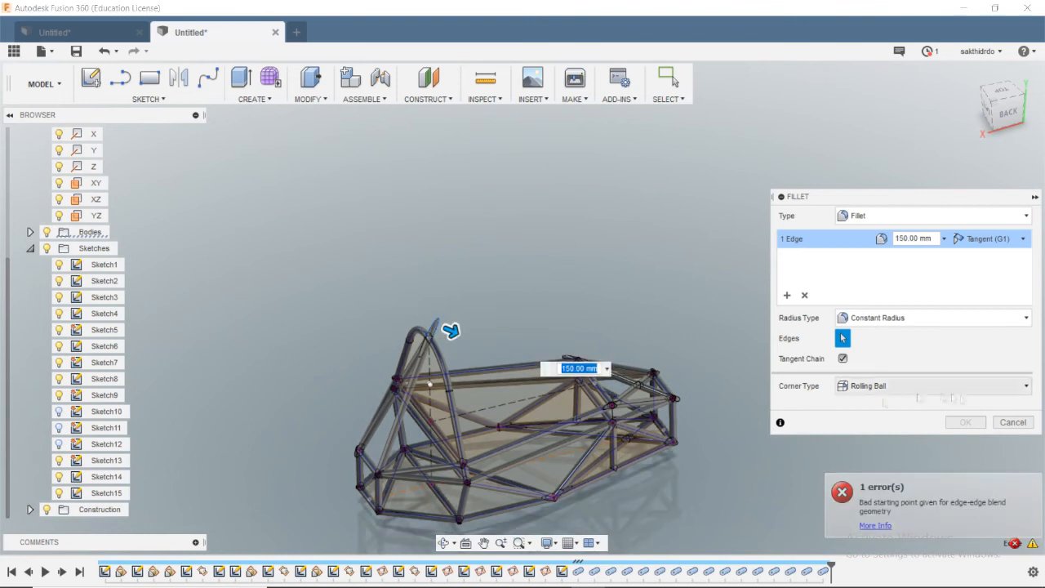
{"action": "key", "text": "Escape"}
Step: Edit the Sketch11 pipe beside the arch, making it hollow with a 13 mm section and 3.25 mm thickness
{"action": "middle_click_drag", "start_coordinate": [450, 318], "coordinate": [455, 340], "text": "shift"}
{"action": "right_click", "coordinate": [430, 445]}
{"action": "left_click", "coordinate": [395, 292]}
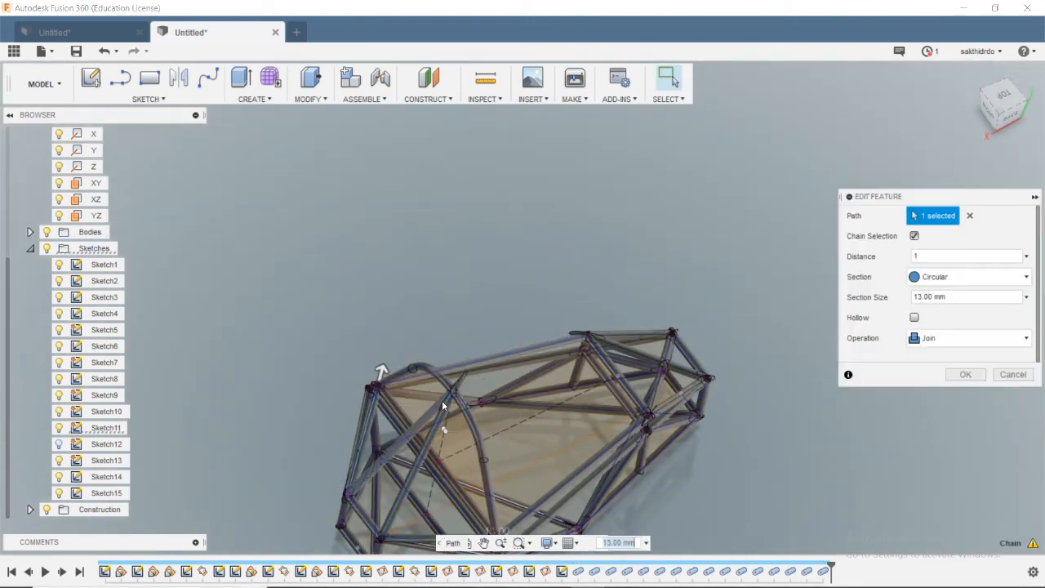
{"action": "scroll", "coordinate": [451, 400], "scroll_direction": "down", "scroll_amount": 3}
{"action": "left_click", "coordinate": [915, 318]}
{"action": "middle_click_drag", "start_coordinate": [752, 482], "coordinate": [564, 416], "text": "shift"}
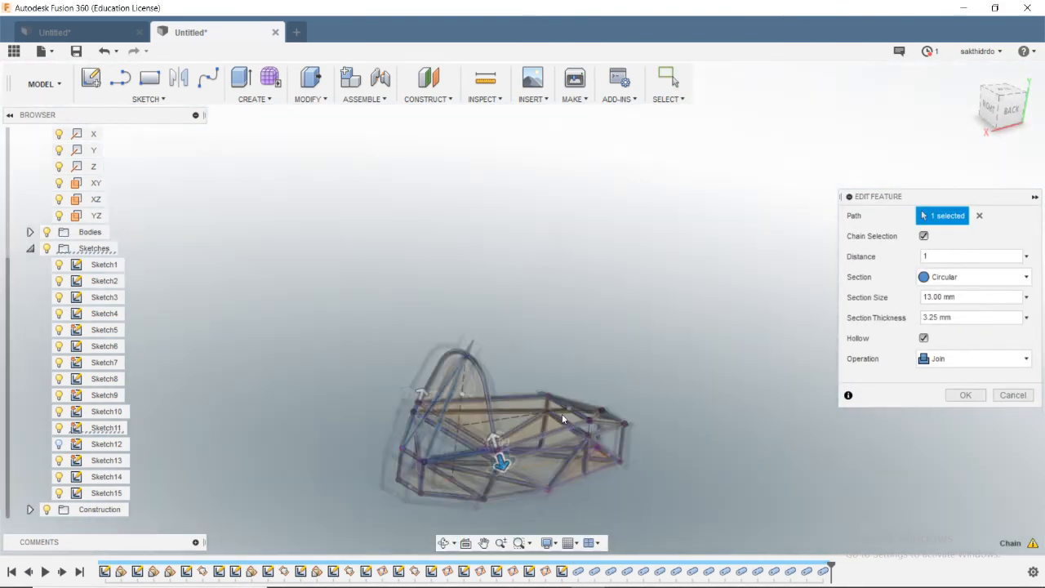
{"action": "middle_click_drag", "start_coordinate": [362, 310], "coordinate": [464, 397], "text": "shift"}
{"action": "right_click", "coordinate": [464, 396]}
{"action": "left_click", "coordinate": [799, 441]}
{"action": "scroll", "coordinate": [618, 450], "scroll_direction": "down", "scroll_amount": 2}
{"action": "left_click_drag", "start_coordinate": [972, 298], "coordinate": [895, 306]}
{"action": "type", "text": "13"}
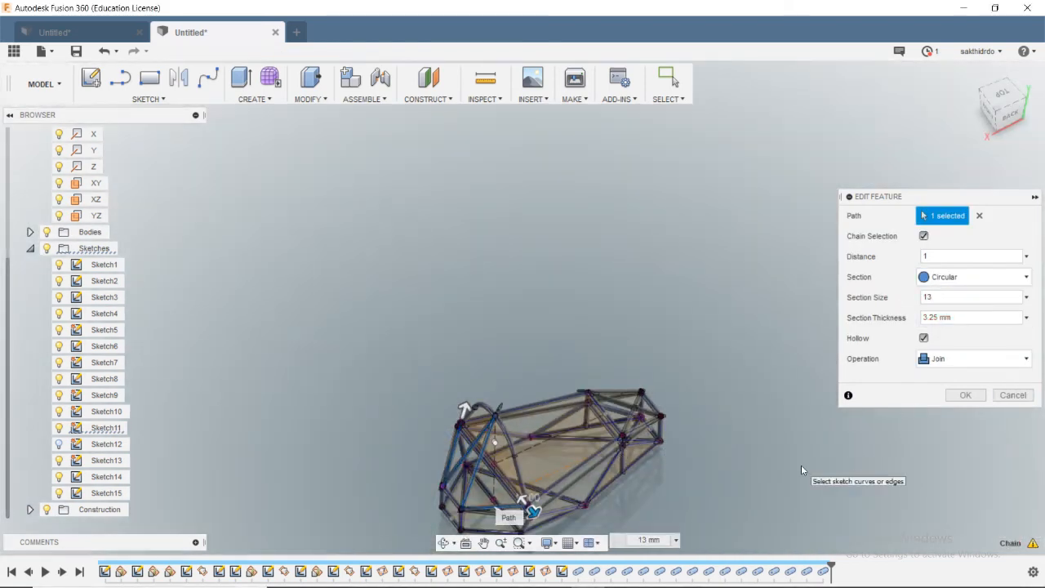
{"action": "middle_click_drag", "start_coordinate": [801, 469], "coordinate": [799, 415], "text": "shift"}
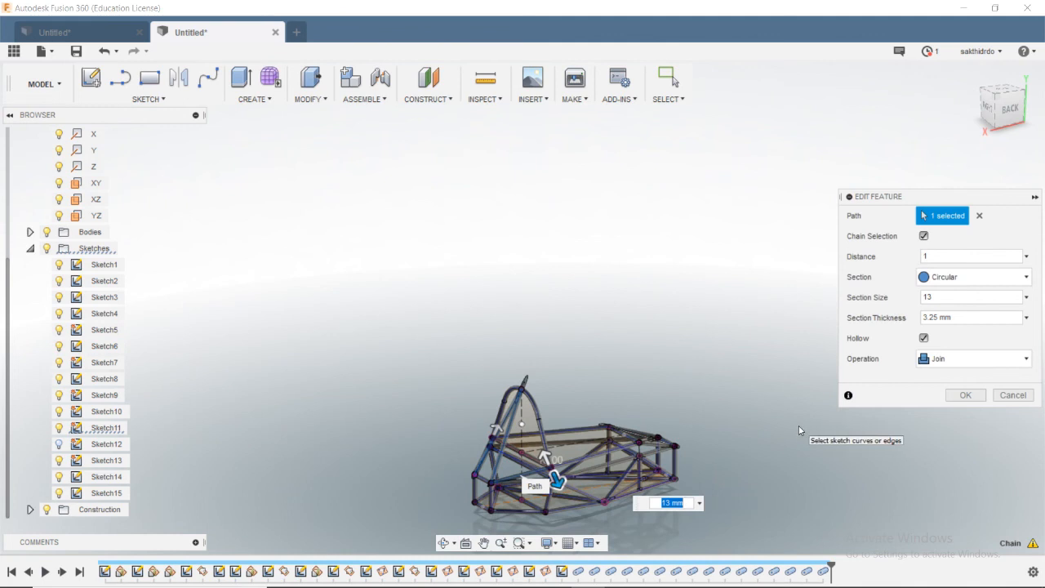
{"action": "left_click", "coordinate": [958, 392]}
Step: Hide all sketches so that only the pipe bodies of the frame are shown
{"action": "scroll", "coordinate": [680, 510], "scroll_direction": "down", "scroll_amount": 3}
{"action": "scroll", "coordinate": [668, 507], "scroll_direction": "up", "scroll_amount": 5}
{"action": "mouse_move", "coordinate": [653, 499]}
{"action": "middle_mouse_down", "text": "shift"}
{"action": "mouse_move", "coordinate": [625, 488]}
{"action": "mouse_move", "coordinate": [607, 519]}
{"action": "mouse_move", "coordinate": [348, 380]}
{"action": "middle_mouse_up", "text": "shift"}
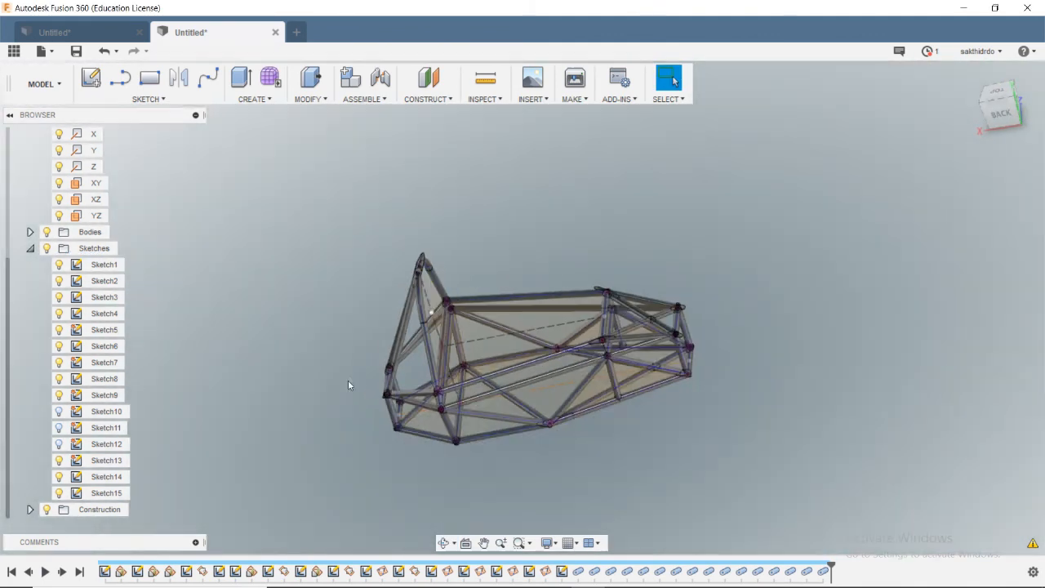
{"action": "left_click", "coordinate": [58, 264]}
{"action": "middle_click_drag", "start_coordinate": [281, 288], "coordinate": [474, 353], "text": "shift"}
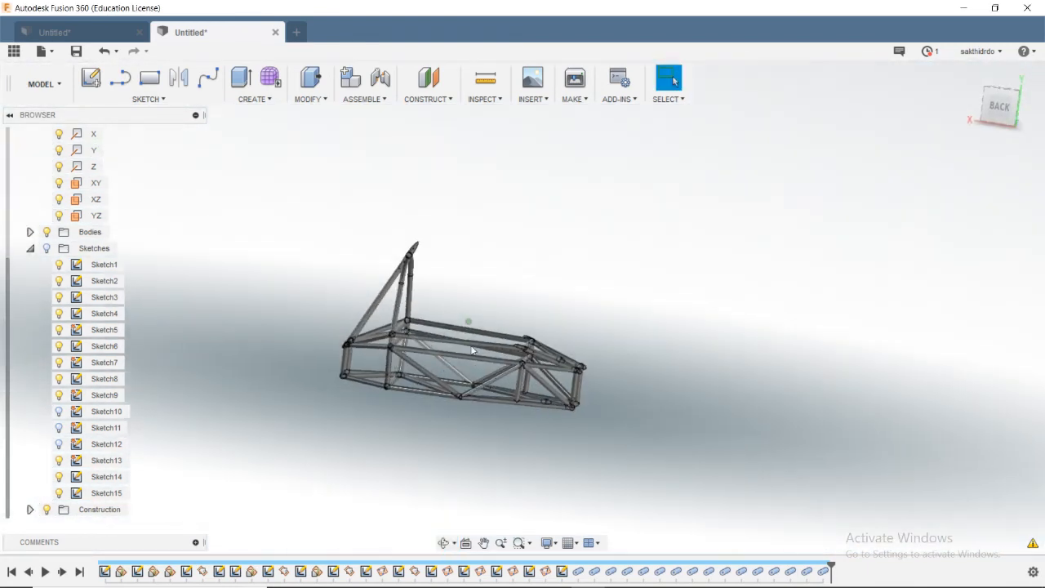
{"action": "scroll", "coordinate": [473, 350], "scroll_direction": "up", "scroll_amount": 2}
Step: Select the whole frame and apply the Paint - Metallic (Green) appearance to it
{"action": "right_click", "coordinate": [540, 364]}
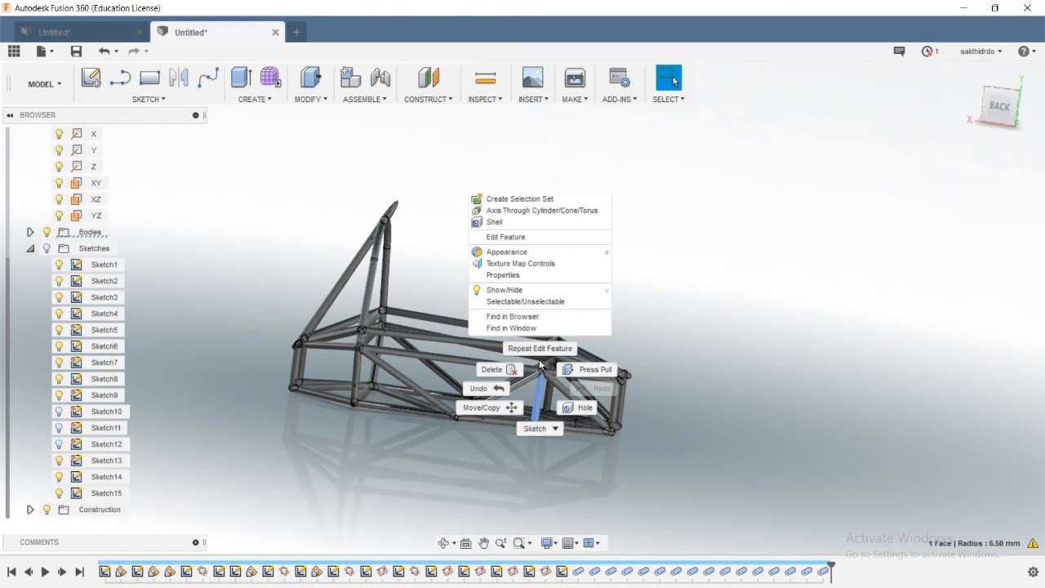
{"action": "right_click", "coordinate": [81, 232]}
{"action": "left_click_drag", "start_coordinate": [240, 194], "coordinate": [629, 503]}
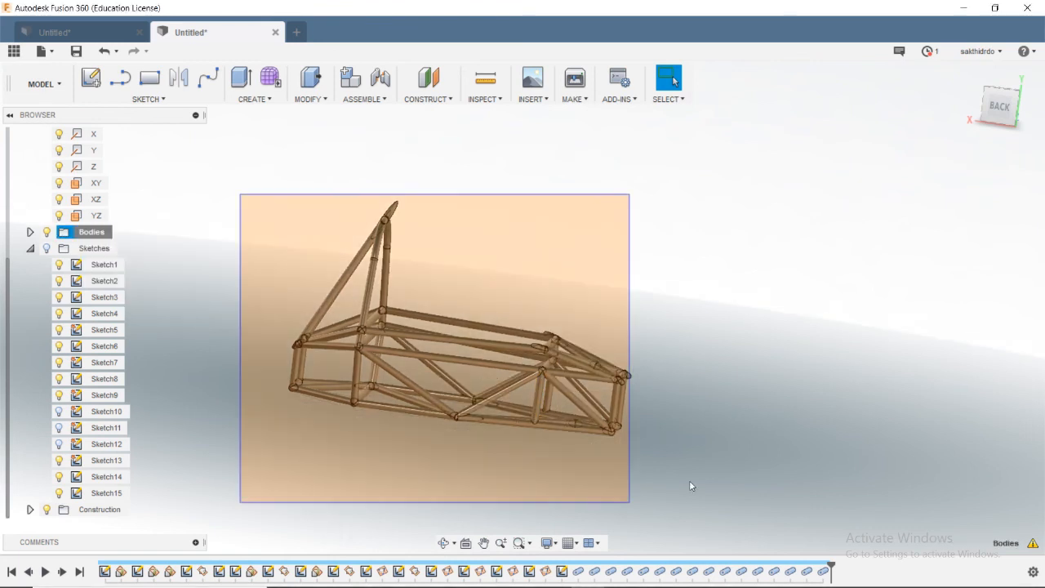
{"action": "right_click", "coordinate": [541, 381]}
{"action": "left_click", "coordinate": [526, 217]}
{"action": "scroll", "coordinate": [872, 392], "scroll_direction": "down", "scroll_amount": 3}
{"action": "left_click", "coordinate": [788, 401]}
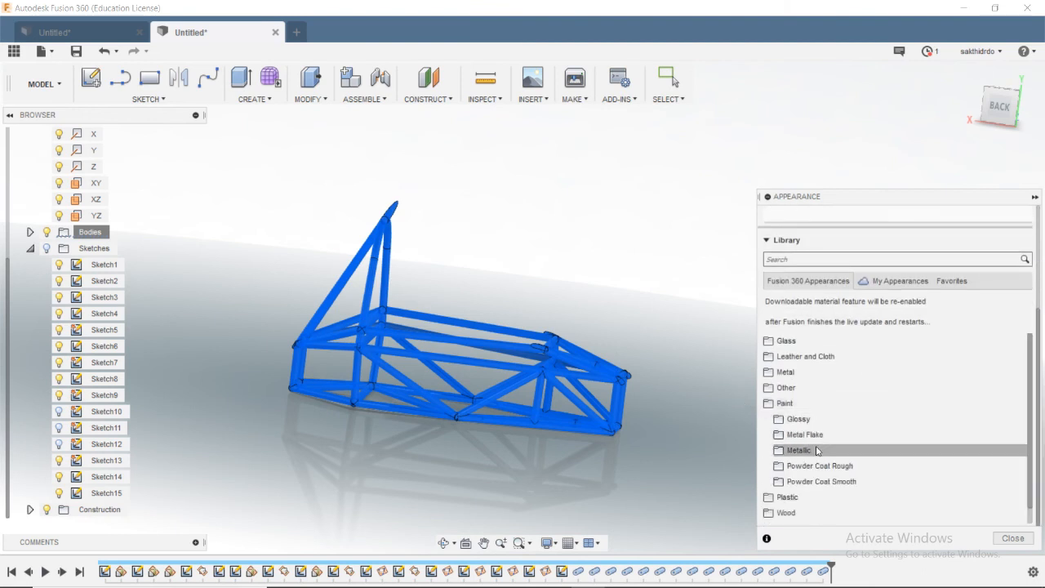
{"action": "left_click", "coordinate": [813, 451]}
{"action": "scroll", "coordinate": [844, 497], "scroll_direction": "up", "scroll_amount": 1}
{"action": "scroll", "coordinate": [844, 497], "scroll_direction": "down", "scroll_amount": 1}
{"action": "scroll", "coordinate": [844, 497], "scroll_direction": "up", "scroll_amount": 1}
{"action": "mouse_move", "coordinate": [805, 504]}
{"action": "left_mouse_down"}
{"action": "mouse_move", "coordinate": [822, 249]}
{"action": "mouse_move", "coordinate": [606, 366]}
{"action": "left_mouse_up"}
Step: Edit the green metallic paint to a brighter green and apply it to the pipe that is still grey
{"action": "double_click", "coordinate": [820, 248]}
{"action": "left_click", "coordinate": [725, 456]}
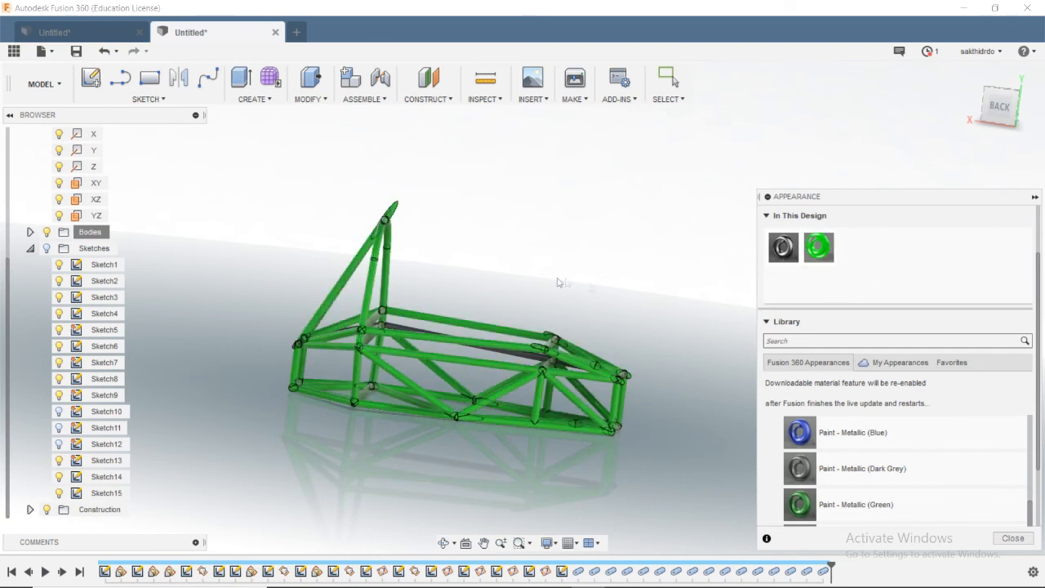
{"action": "middle_click_drag", "start_coordinate": [560, 283], "coordinate": [572, 343], "text": "shift"}
{"action": "left_click_drag", "start_coordinate": [819, 248], "coordinate": [506, 308]}
{"action": "middle_click_drag", "start_coordinate": [506, 308], "coordinate": [620, 317], "text": "shift"}
{"action": "scroll", "coordinate": [620, 317], "scroll_direction": "down", "scroll_amount": 2}
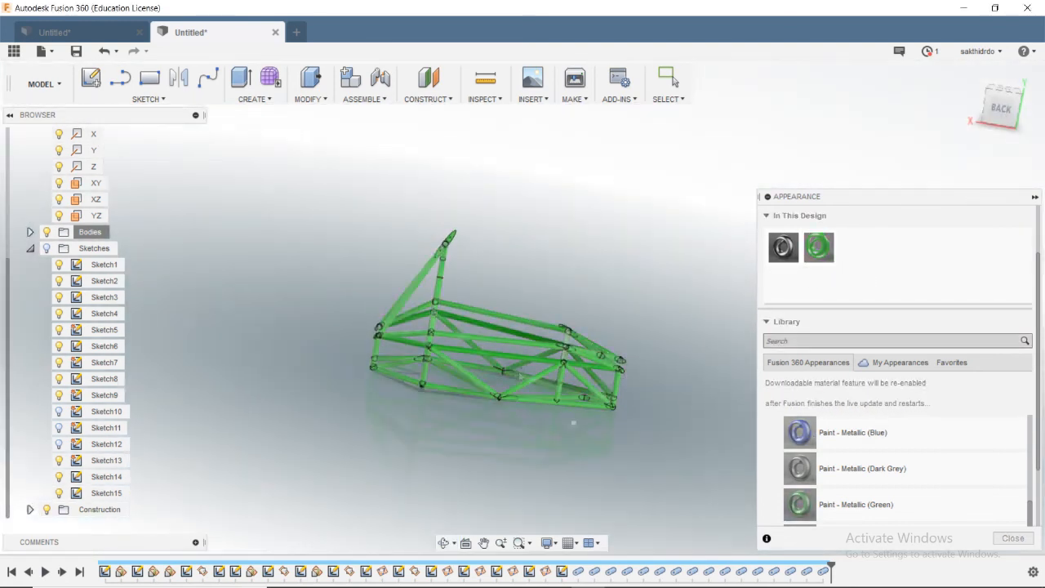
Step: Finish the appearance settings and hide the construction geometry
{"action": "middle_click_drag", "start_coordinate": [573, 423], "coordinate": [469, 443], "text": "shift"}
{"action": "left_click", "coordinate": [1013, 539]}
{"action": "middle_click_drag", "start_coordinate": [737, 434], "coordinate": [752, 448], "text": "shift"}
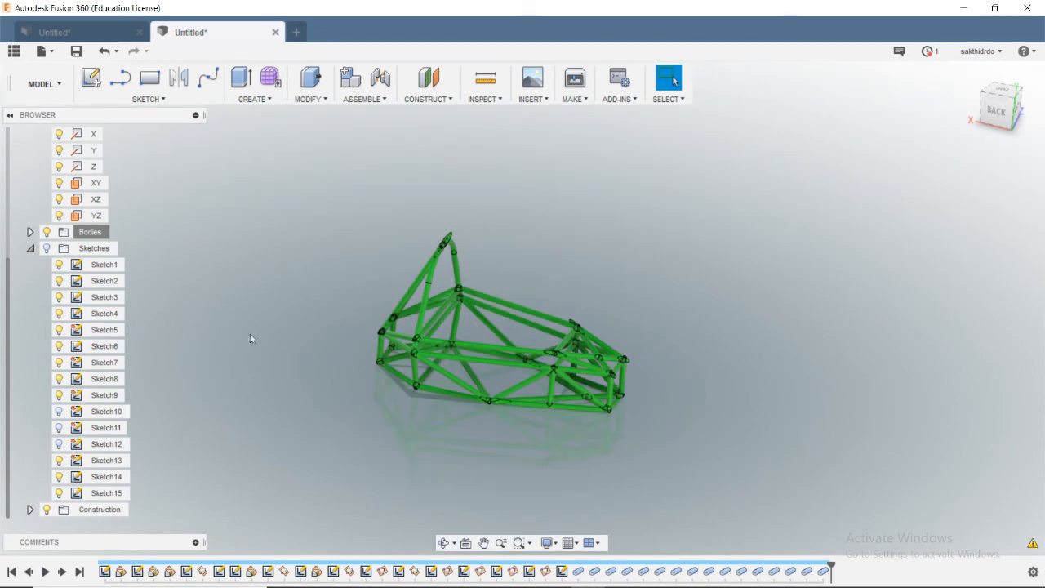
{"action": "left_click", "coordinate": [46, 511]}
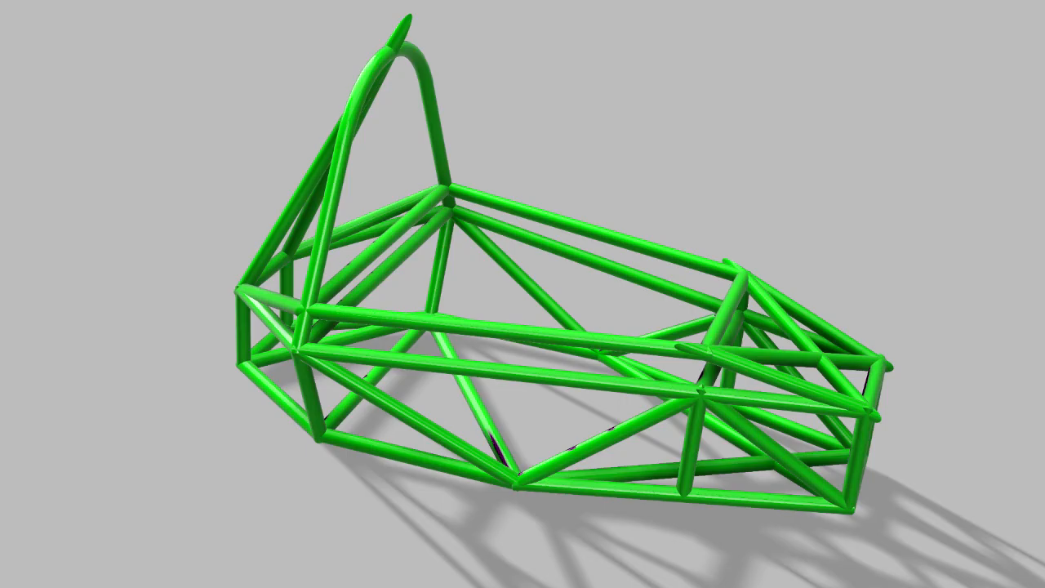